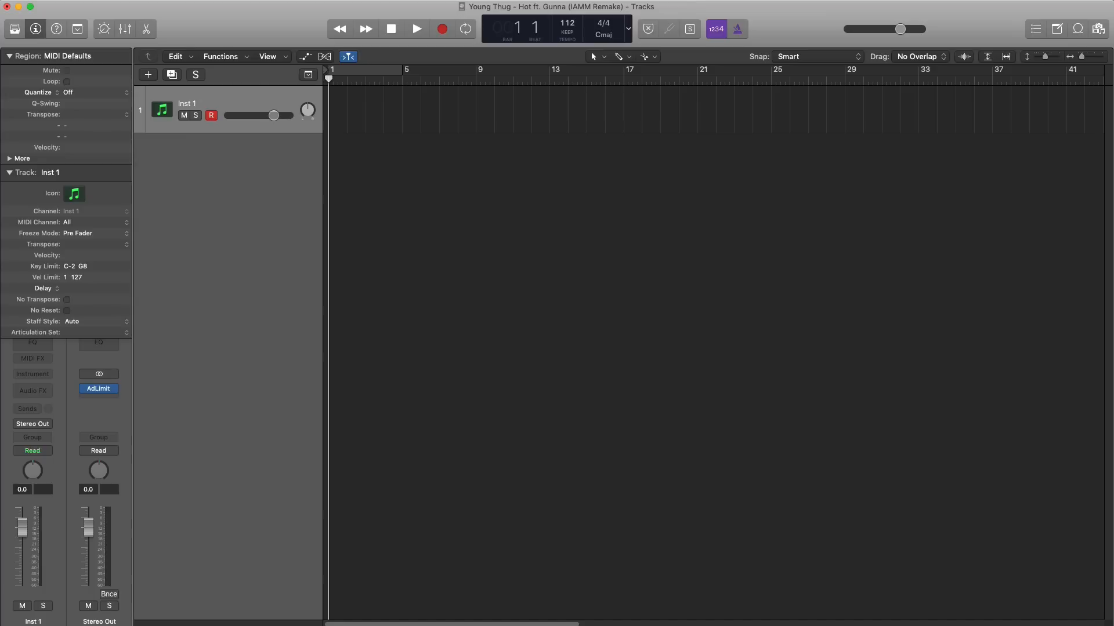
Step: Turn on a two-bar cycle range from bar 1 to bar 3
scroll(331, 211, "up", 3)
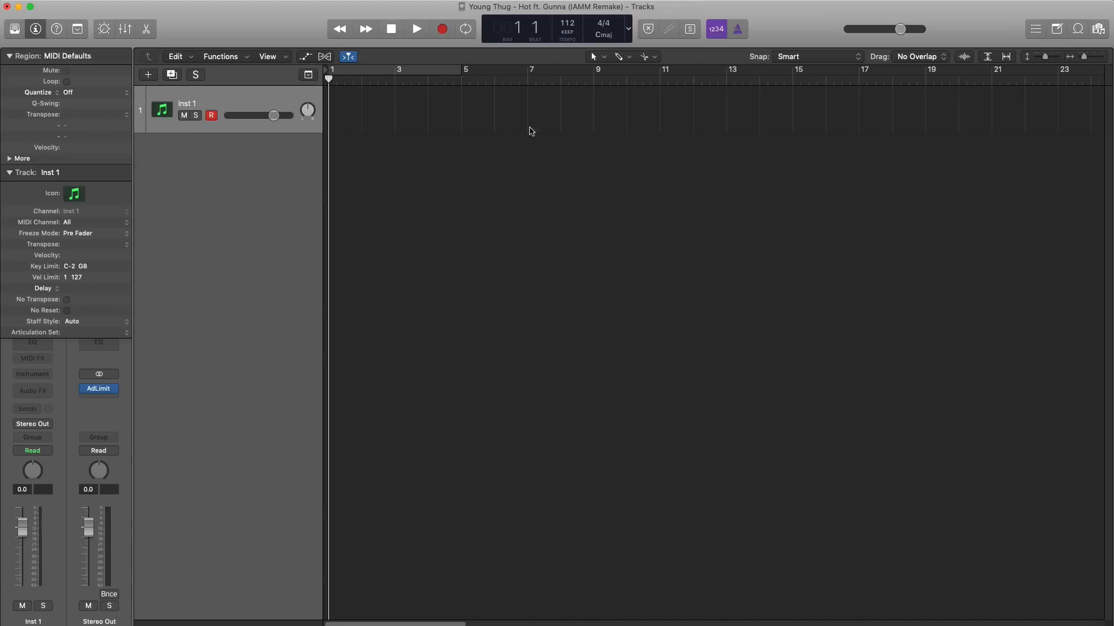
left_click(360, 72)
left_click(348, 73)
left_click_drag(334, 72, 395, 56)
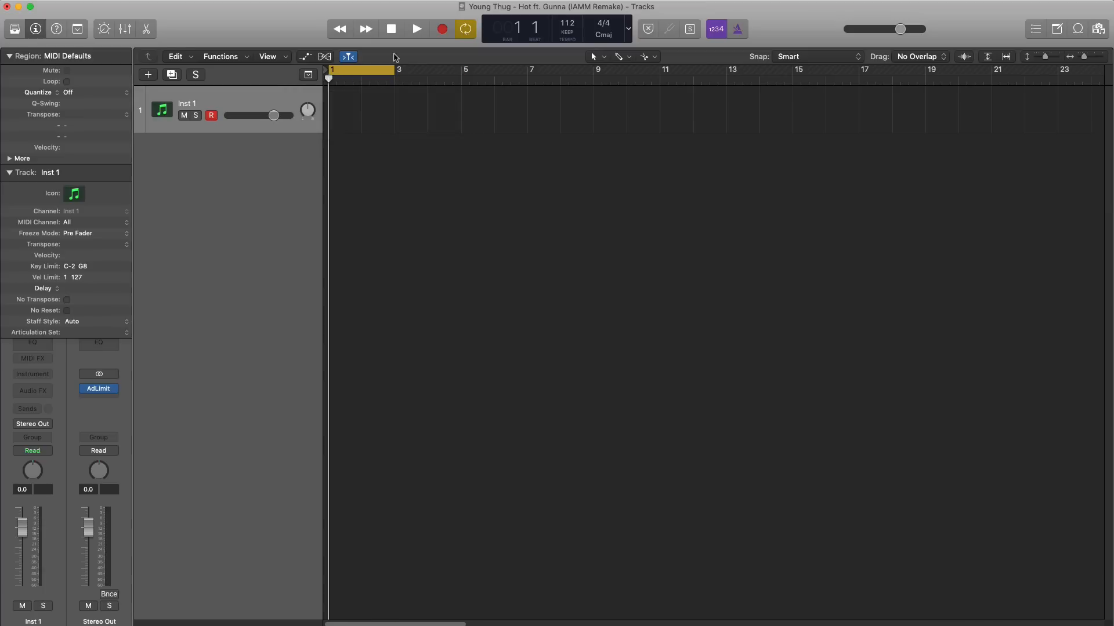
Step: Create an empty MIDI region at bar 1 on the Inst 1 track and extend it to bar 3
double_click(348, 119)
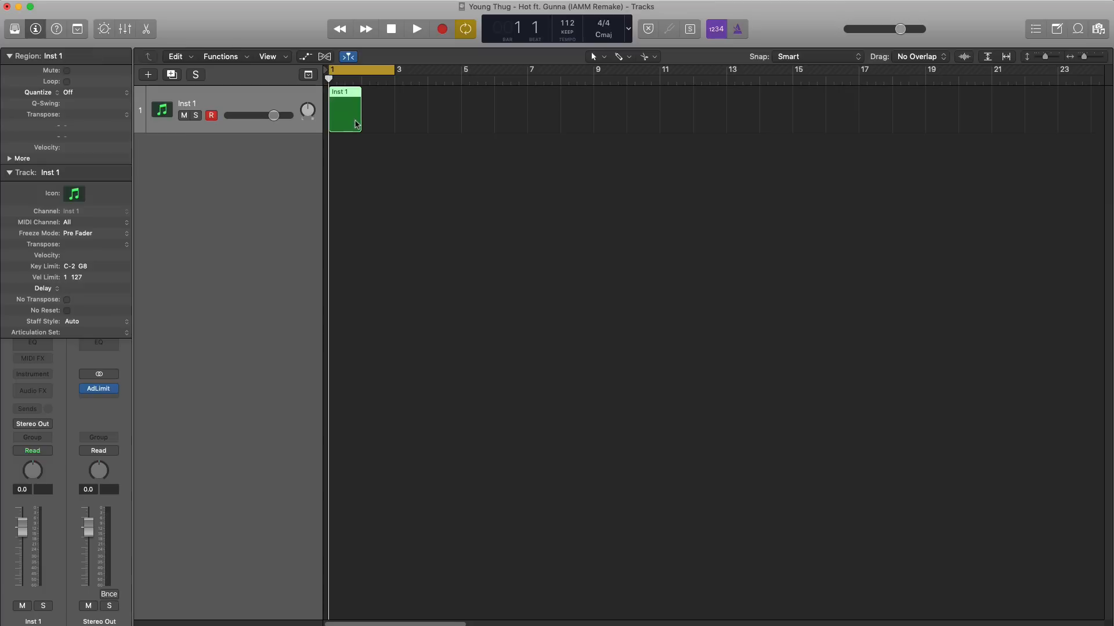
left_click_drag(357, 124, 390, 121)
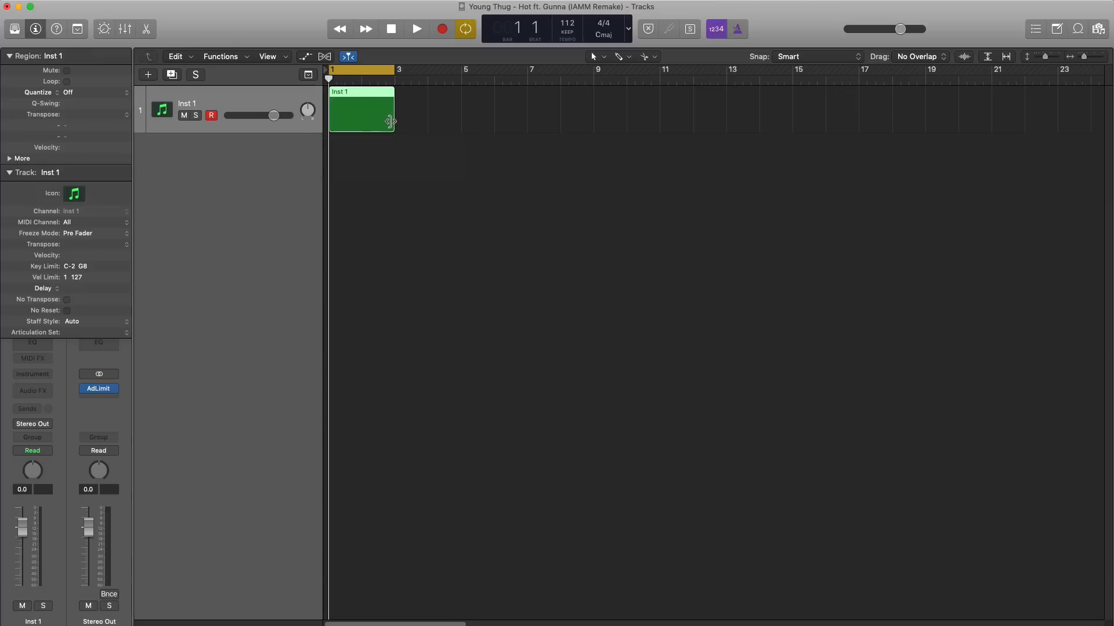
left_click(431, 184)
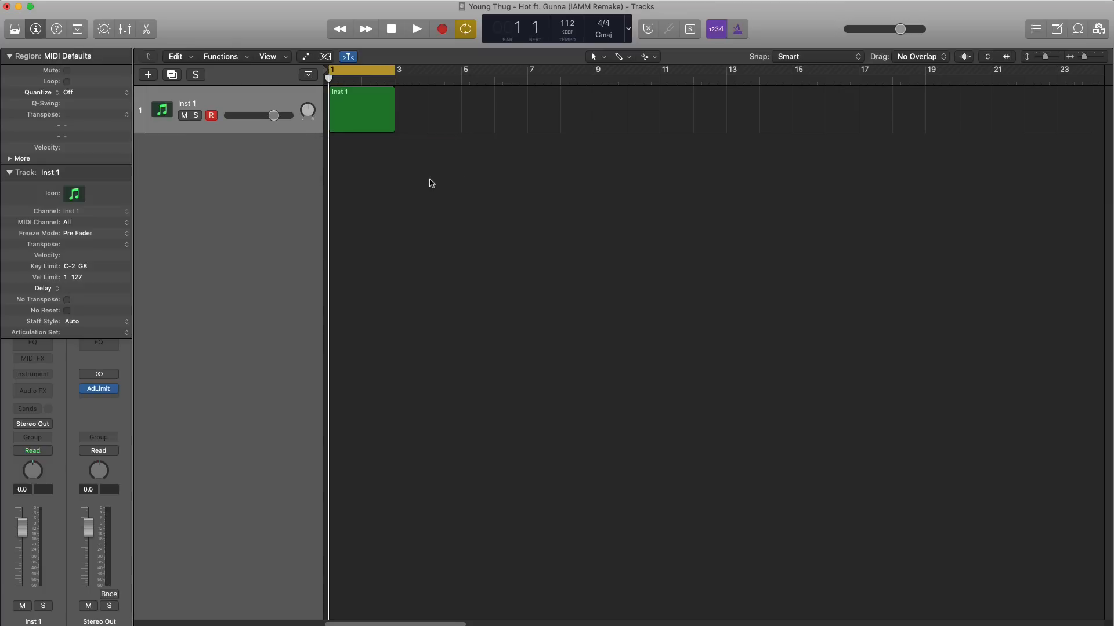
Step: Load the Mississippi Joint patch from Studio Horns, 7-Piece Section, onto the track
left_click(15, 30)
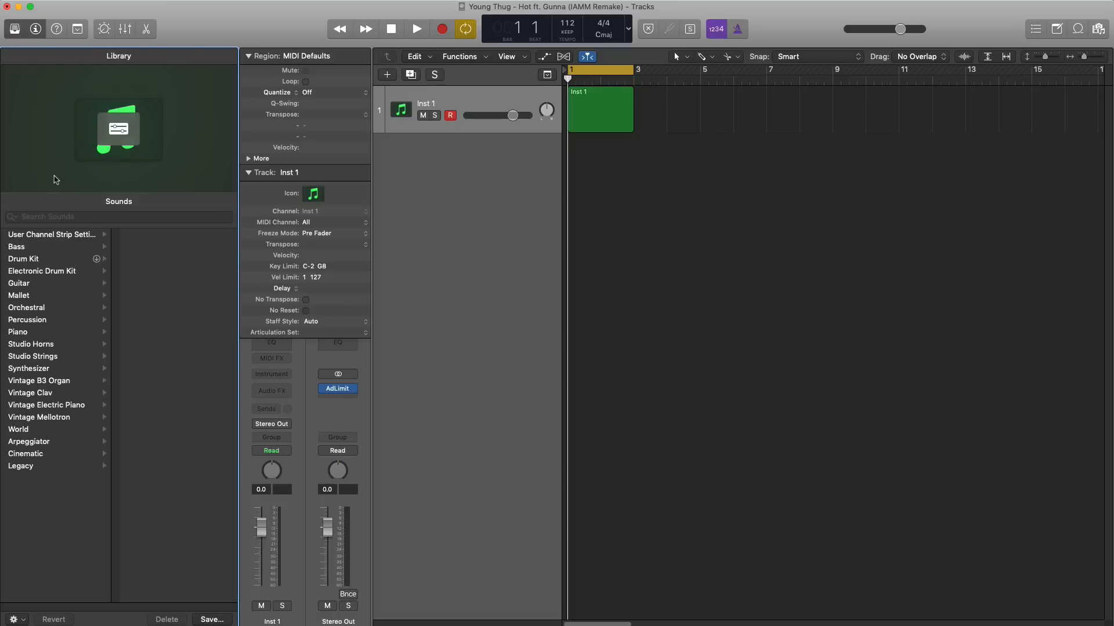
left_click(48, 347)
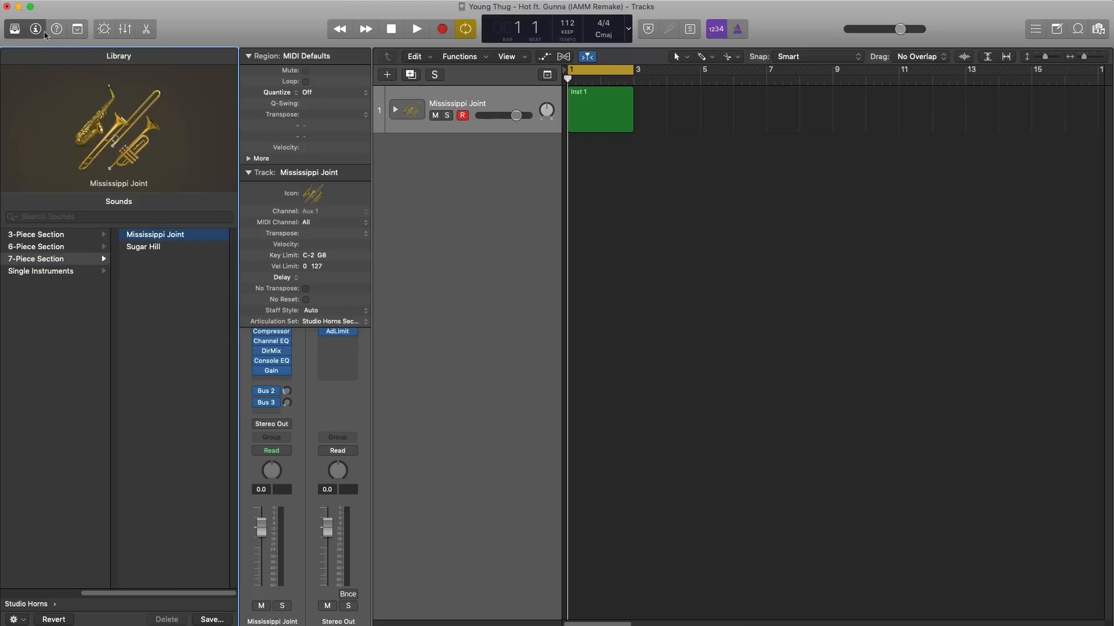
left_click(15, 29)
Step: Open the region in the Piano Roll and pencil a C2 note from bar 1 to about one sixteenth before bar 2
double_click(356, 114)
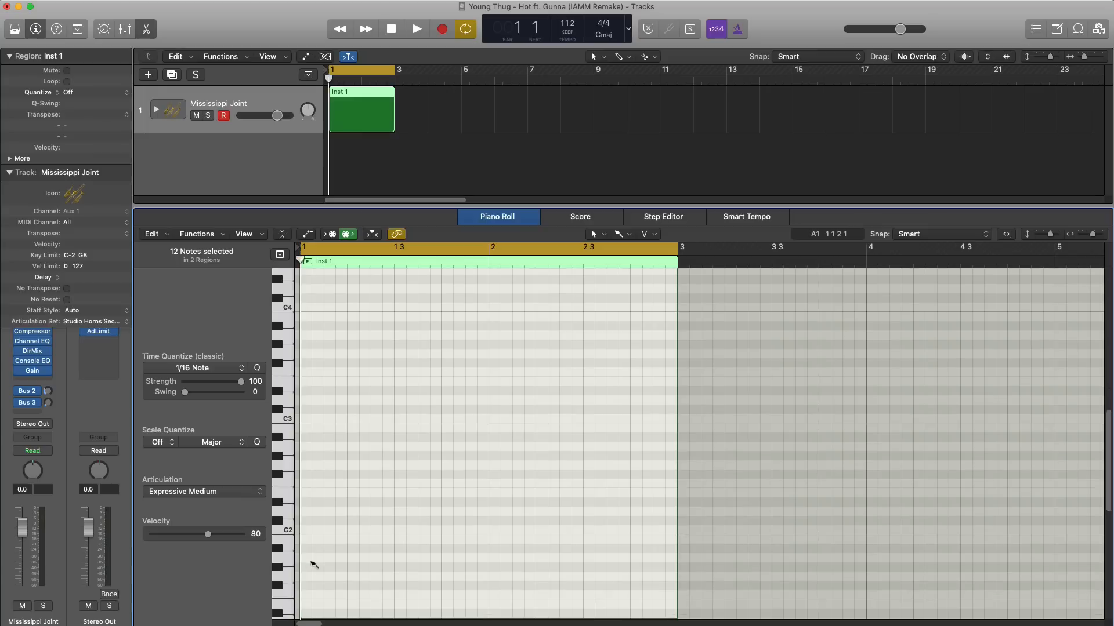
left_click(618, 234)
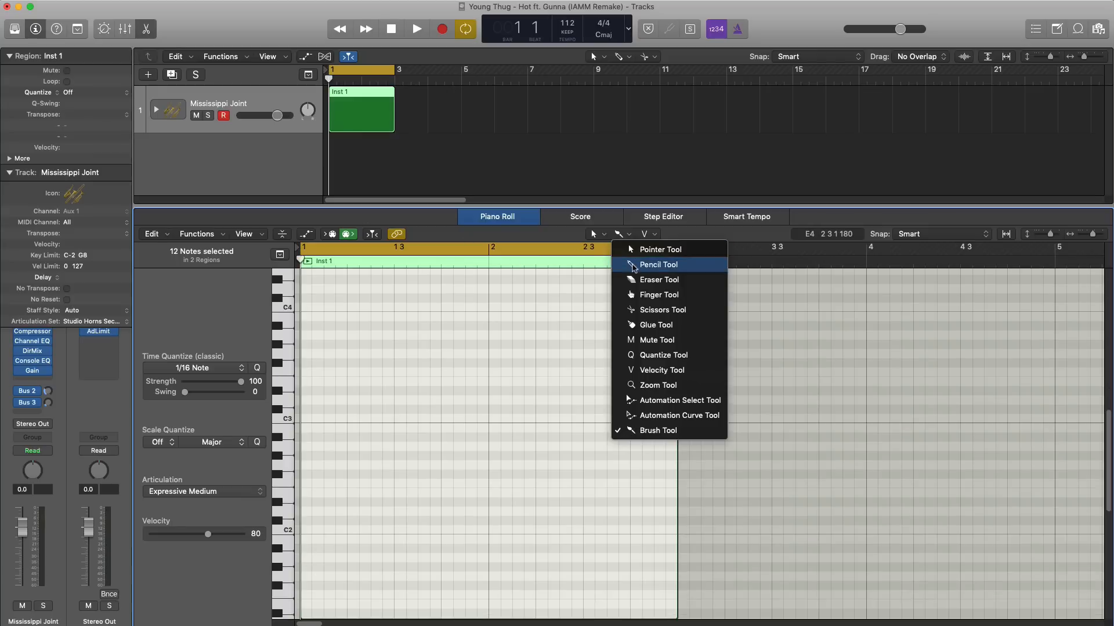
left_click(649, 278)
left_click(307, 533)
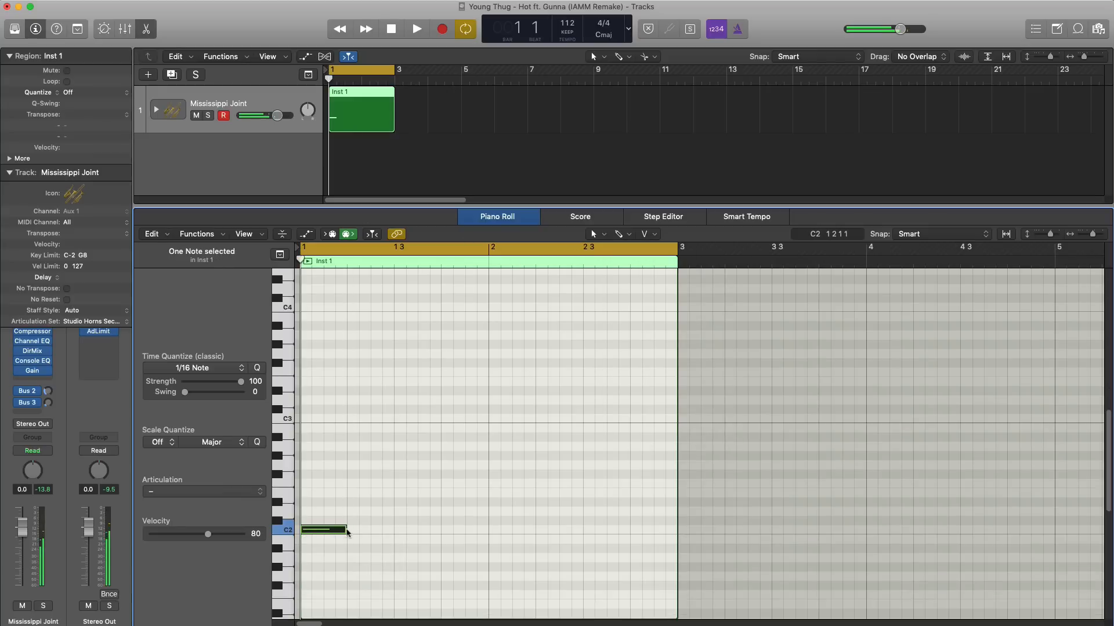
left_click_drag(348, 532, 473, 537)
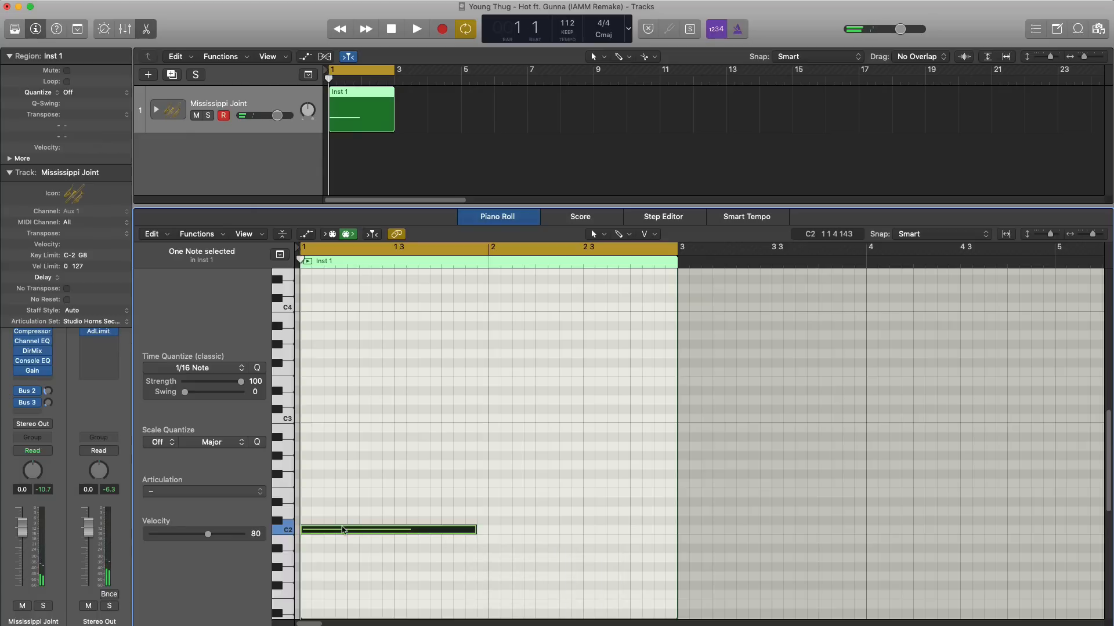
Step: Copy the C2 note to G2, C3 and G3 to build a four-note chord, and play it back
left_click_drag(342, 531, 361, 356)
left_click(353, 424)
left_click(355, 419)
key("space")
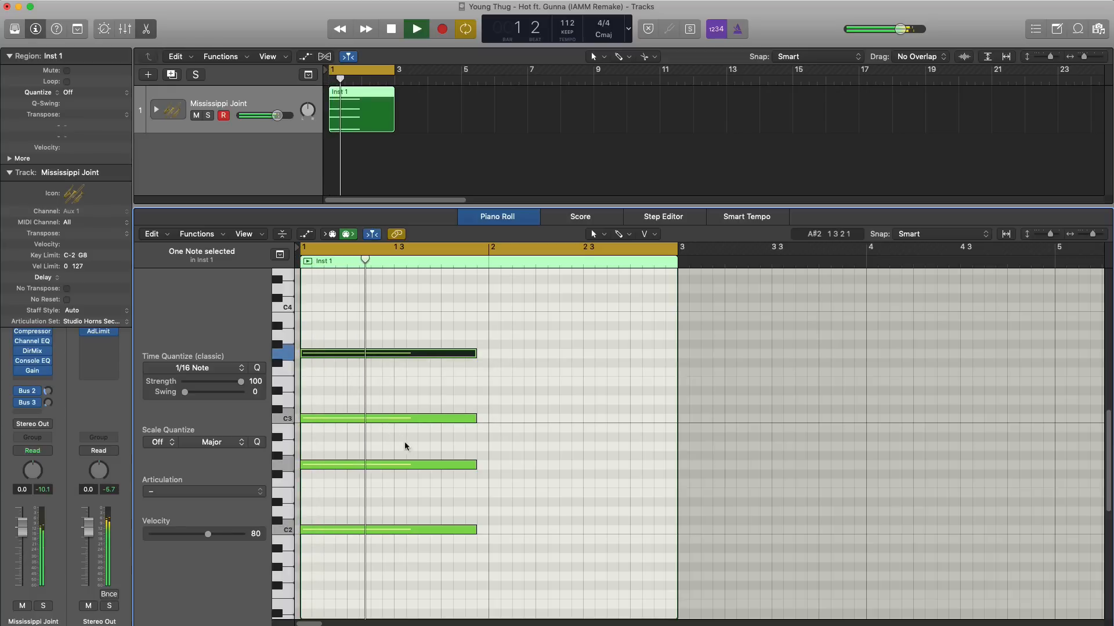
key("space")
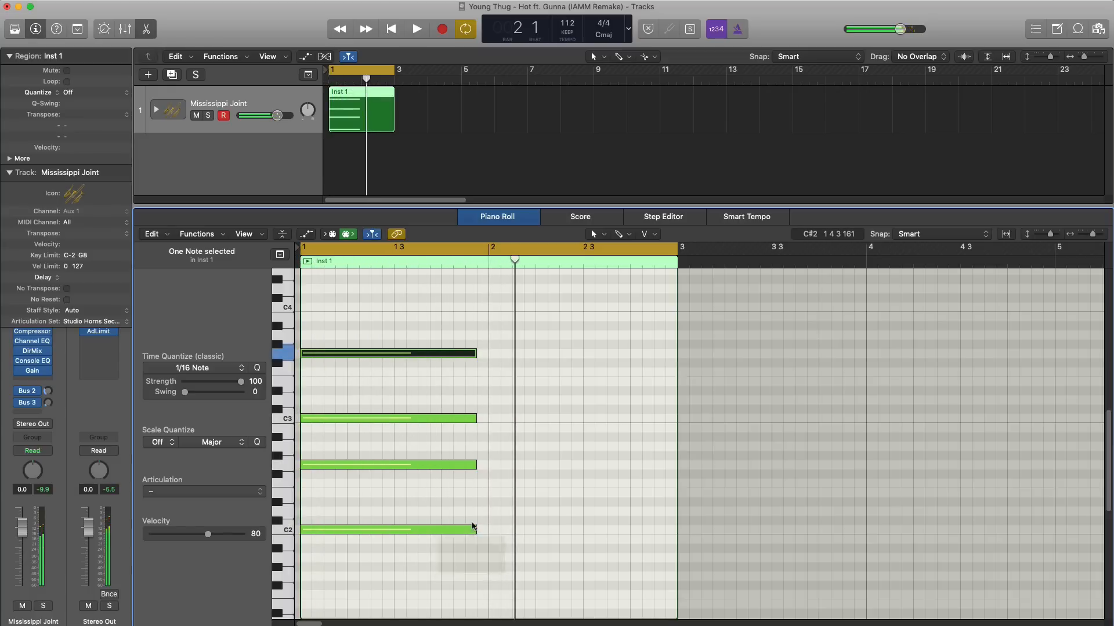
Step: Shorten all four notes of the first chord to about eleven sixteenths and play the result
left_click_drag(479, 557, 427, 358)
key("space")
key("space")
key("space")
key("space")
Step: Copy the four-note chord to beat 4 of bar 1 and shorten the copy to a sixteenth note
left_click_drag(432, 551, 490, 355)
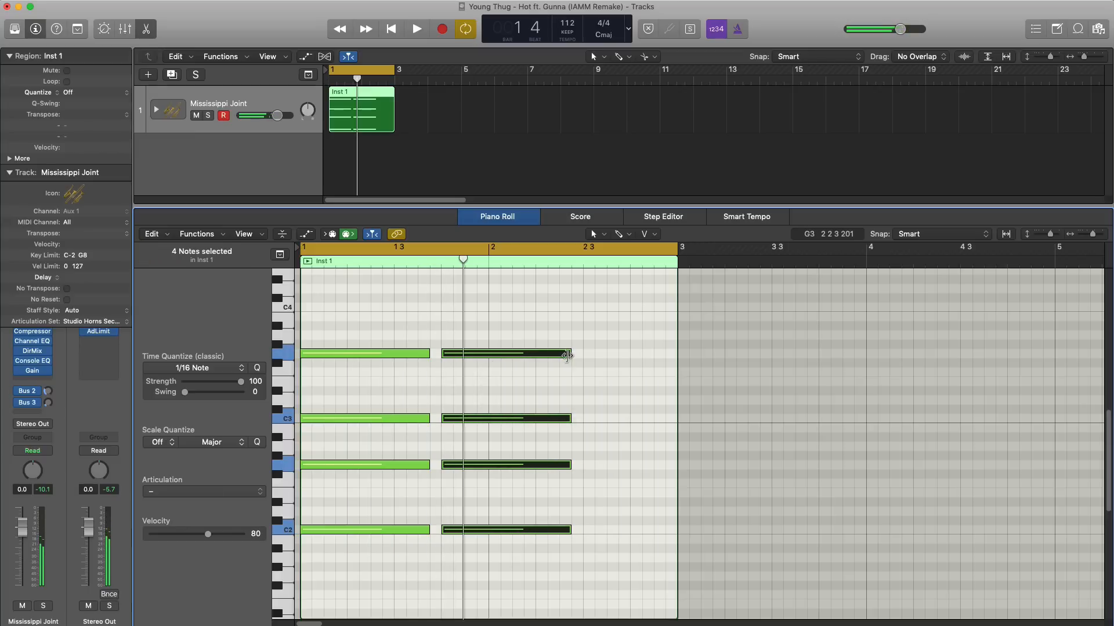
left_click_drag(567, 356, 452, 354)
key("space")
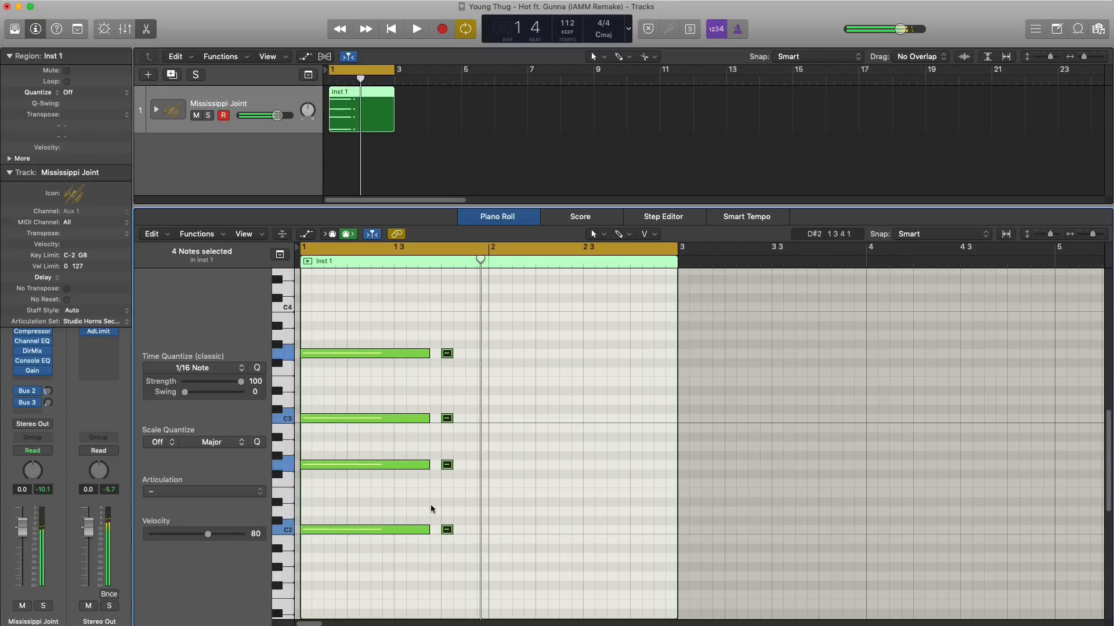
Step: Copy the short chord two sixteenths on with root D2, and again at bar 2 with root D#2, auditioning each copy
left_click_drag(448, 530, 474, 520)
key("space")
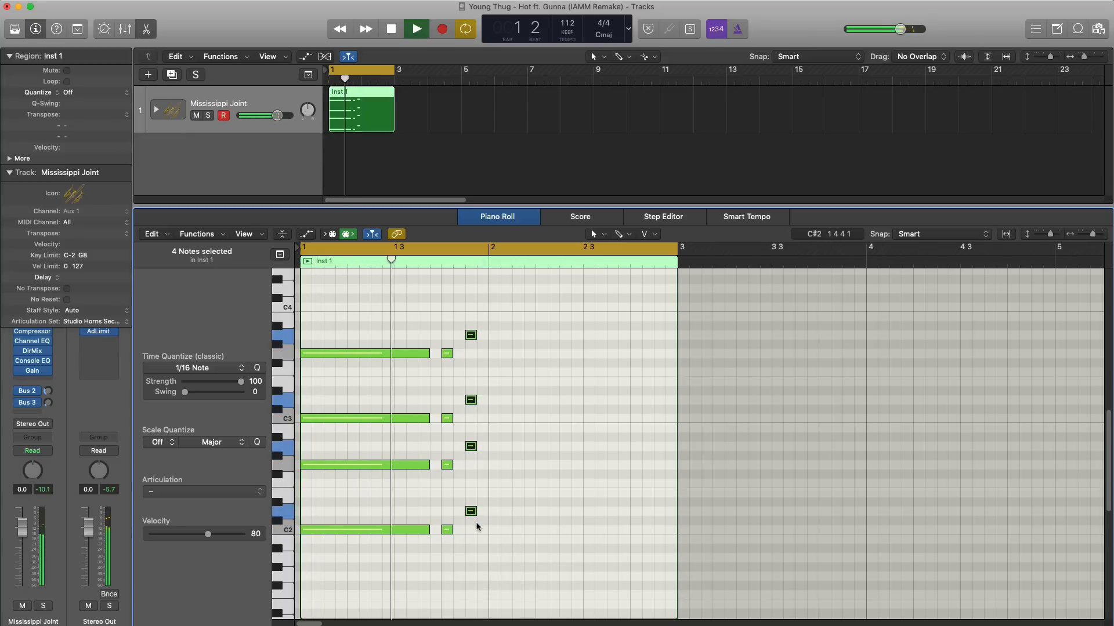
key("space")
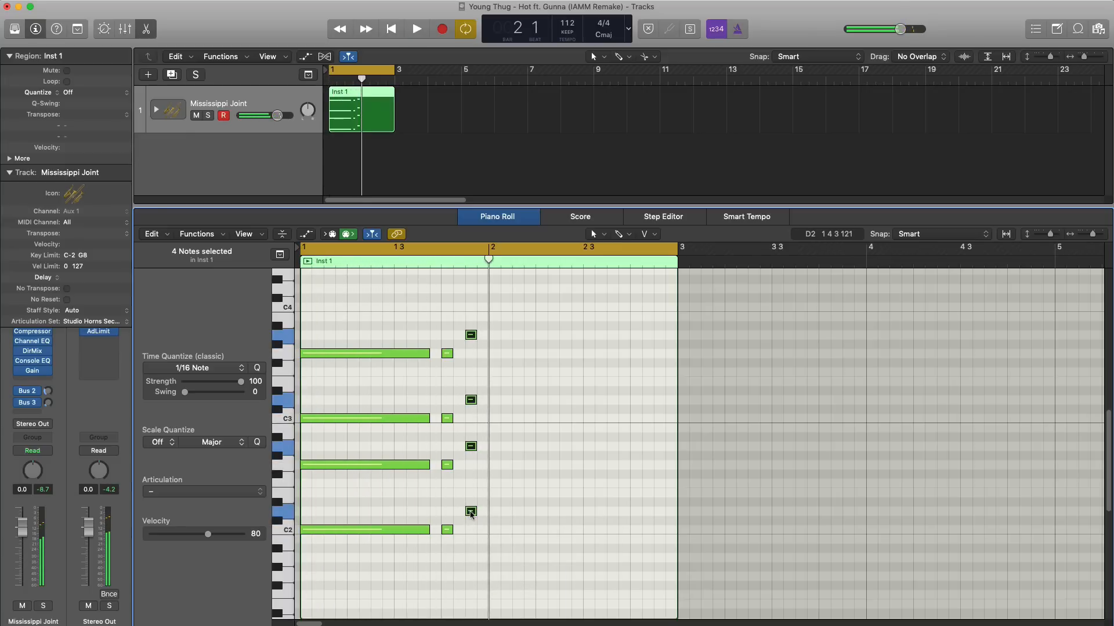
left_click_drag(470, 515, 494, 504)
key("space")
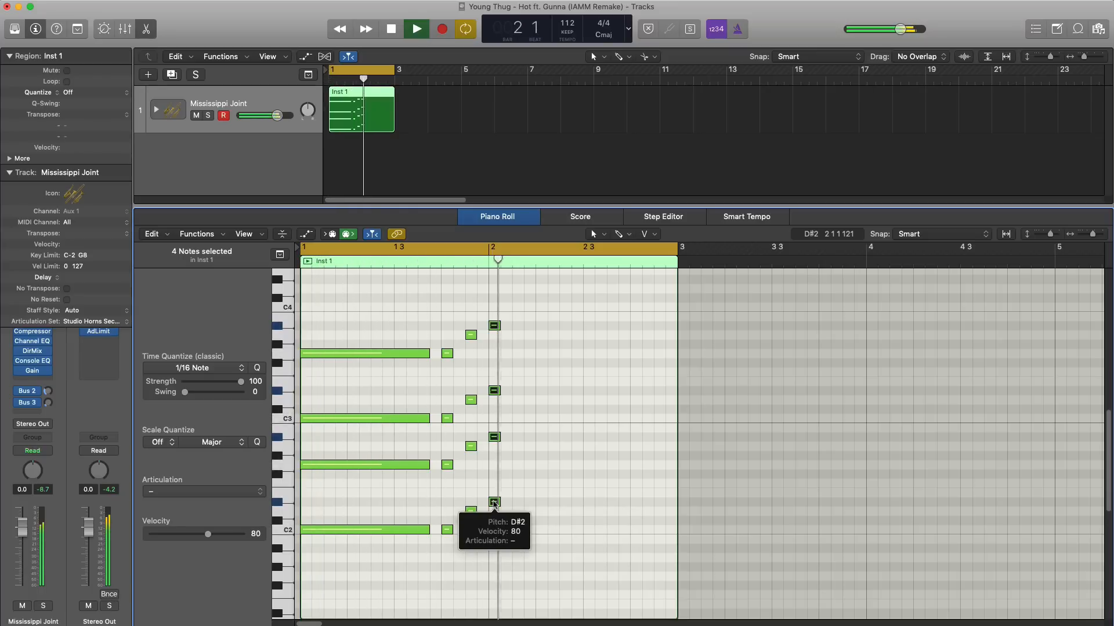
key("space")
Step: Copy the D#2 short chord two sixteenths further with its root raised to F2, and play the phrase back
left_click_drag(494, 504, 518, 485)
key("space")
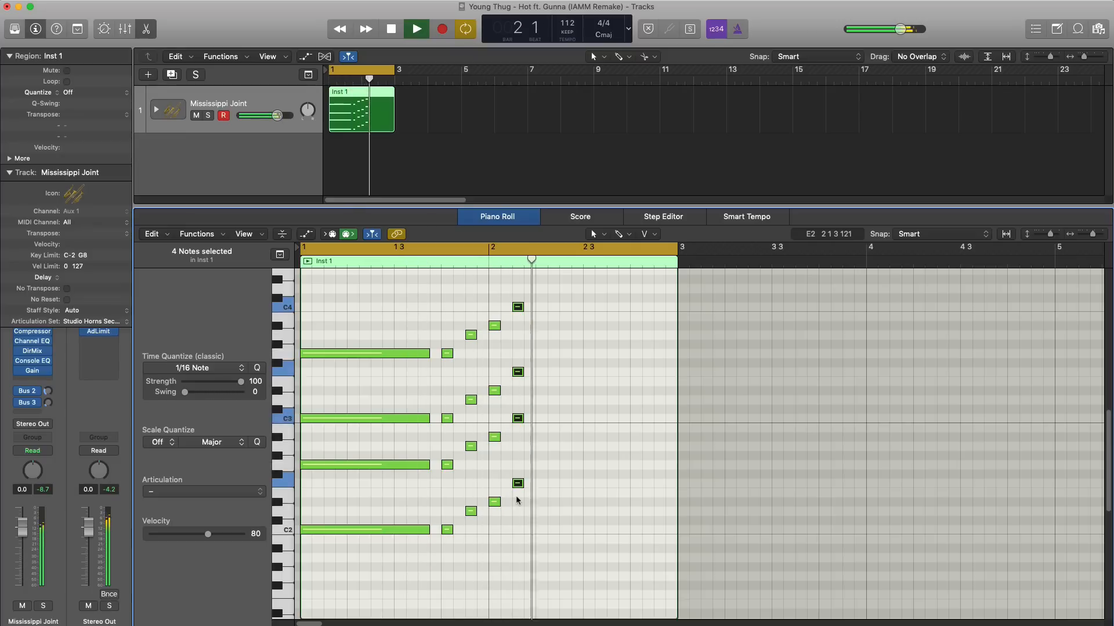
key("space")
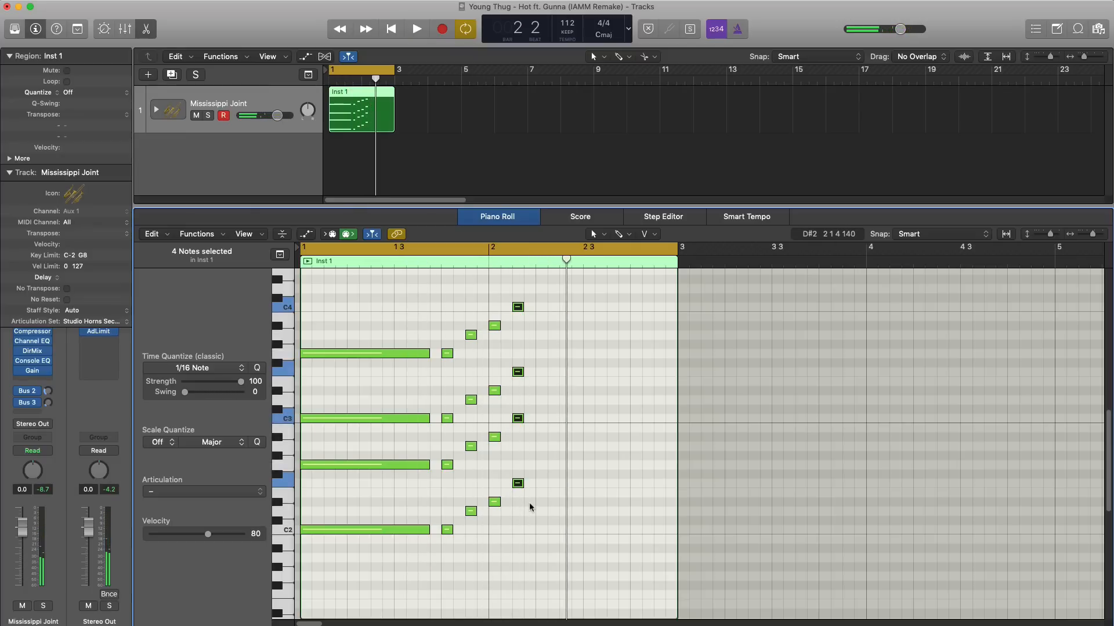
key("space")
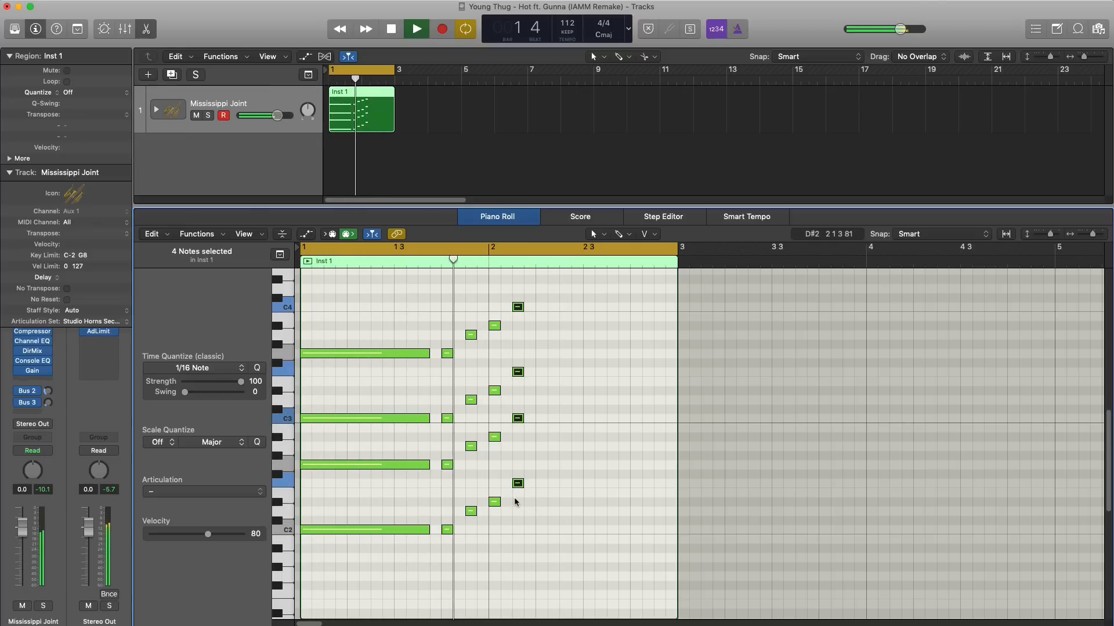
key("space")
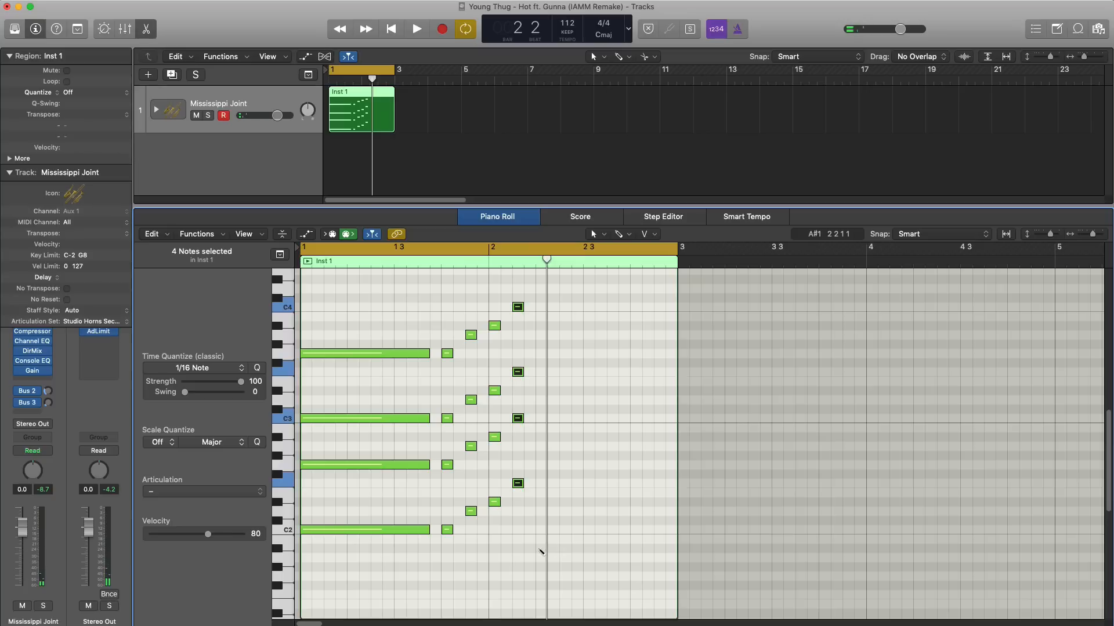
Step: Add a long A#1 note from beat 2 of bar 2 to the region's end, copy it to G2 and D3, and audition it
left_click(541, 550)
left_click_drag(551, 549, 674, 563)
left_click_drag(588, 546, 586, 405)
key("space")
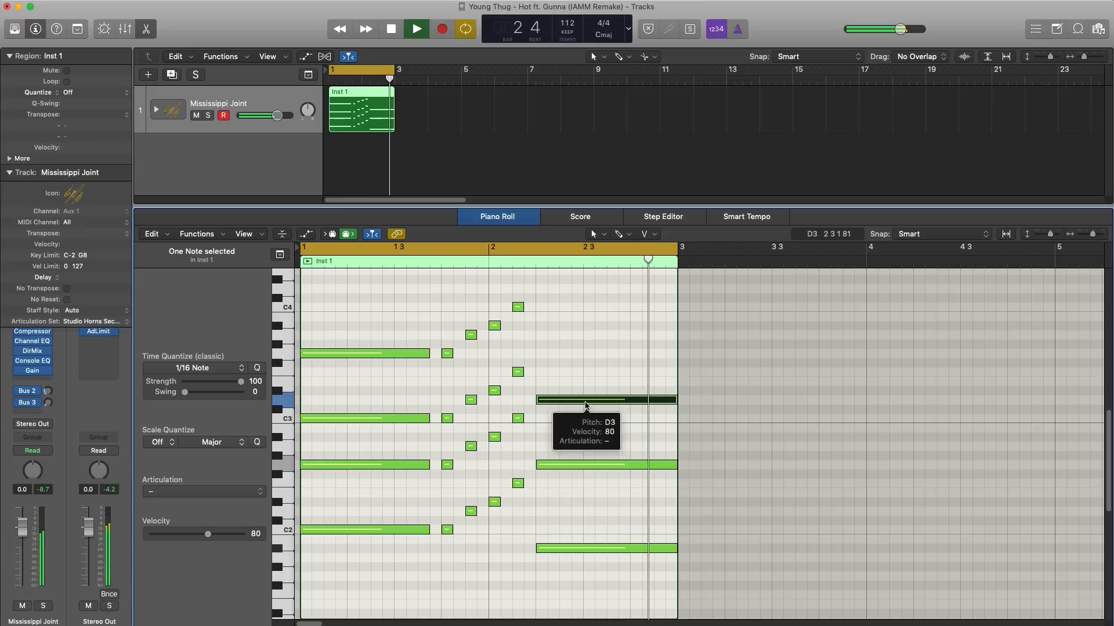
key("space")
Step: Copy the long D3 note to G3 and D4 to complete the final chord, and play the phrase back
left_click_drag(586, 404, 580, 356)
key("space")
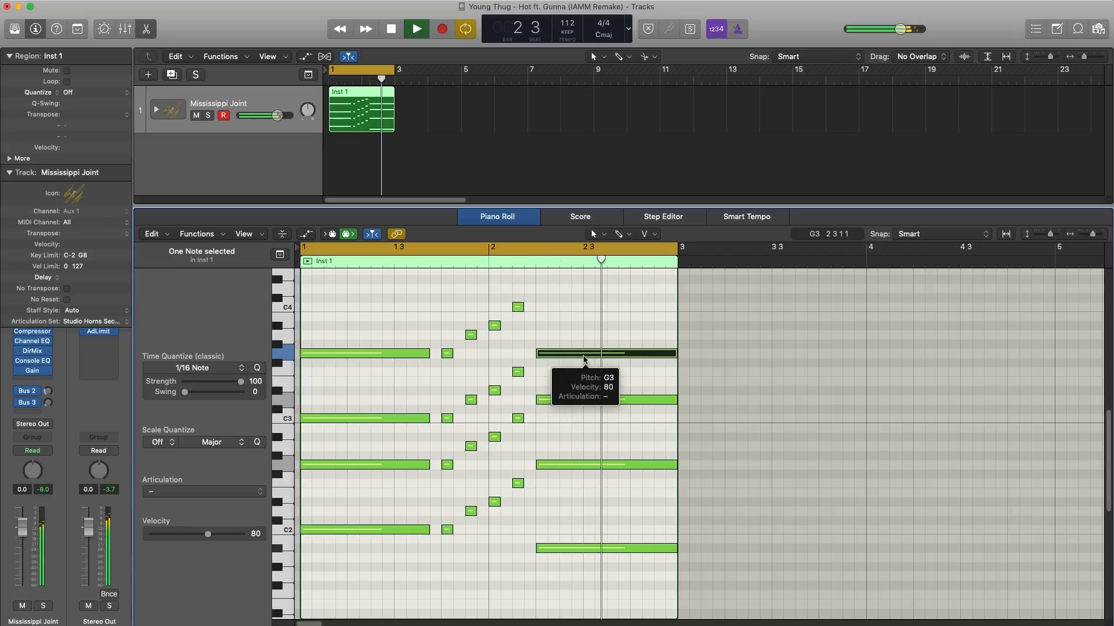
key("space")
left_click_drag(576, 352, 576, 293)
key("space")
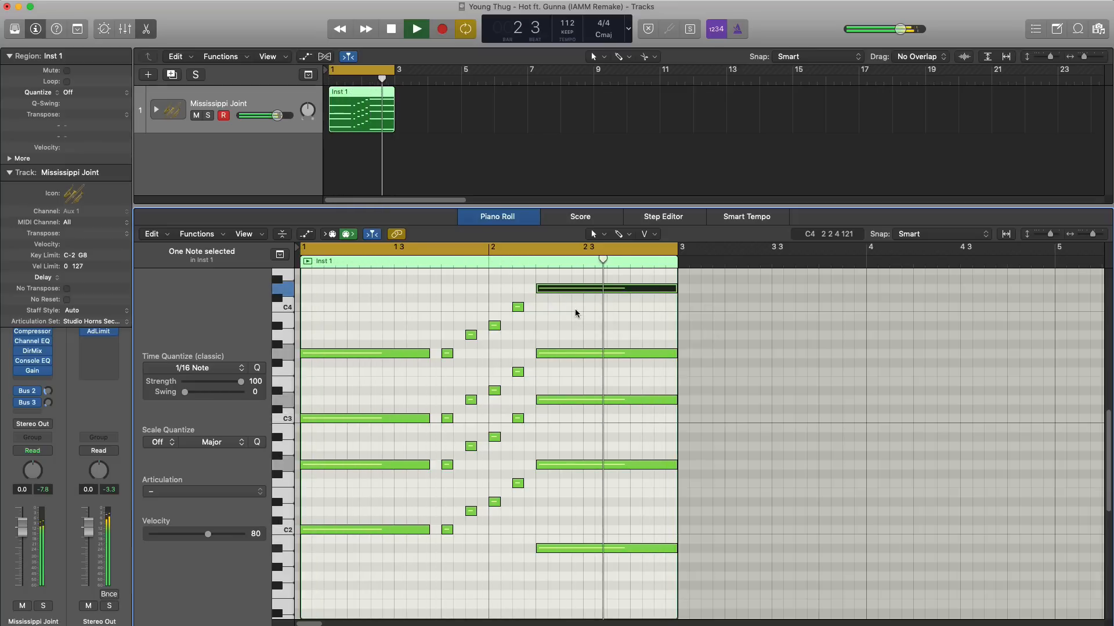
key("space")
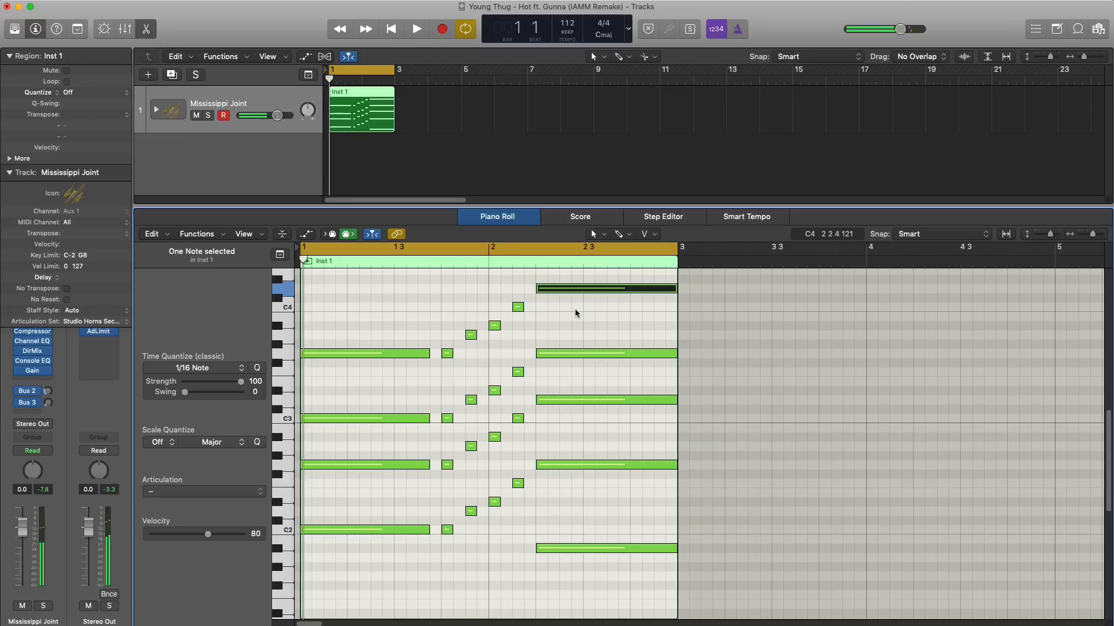
Step: Show the Smart Controls of the horn patch and turn the Room and Hall effects down to minimum
left_click(107, 31)
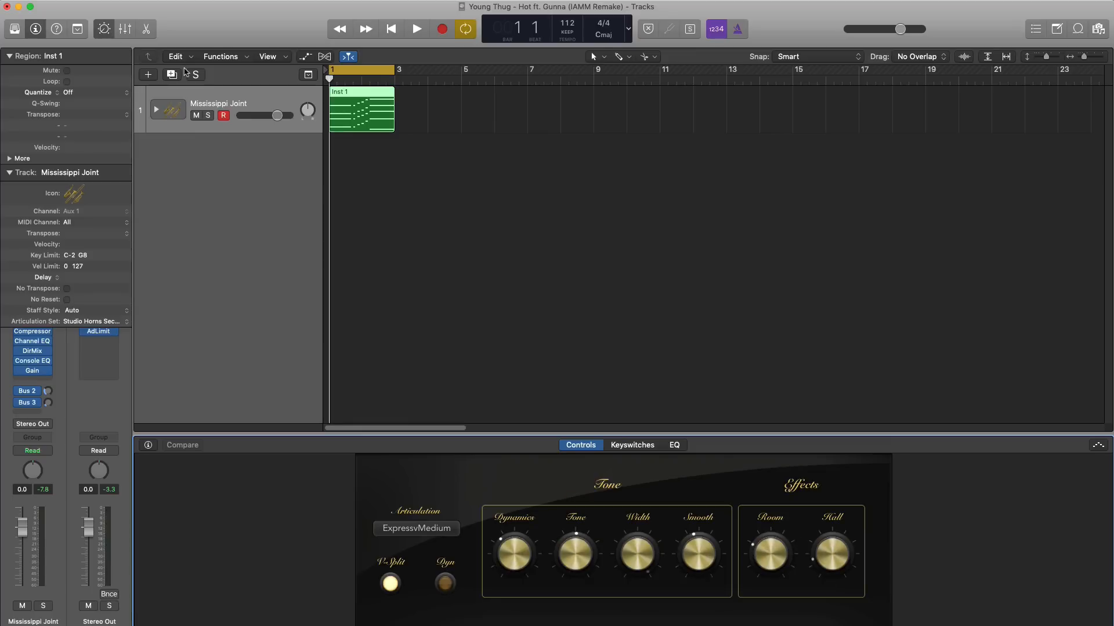
key("space")
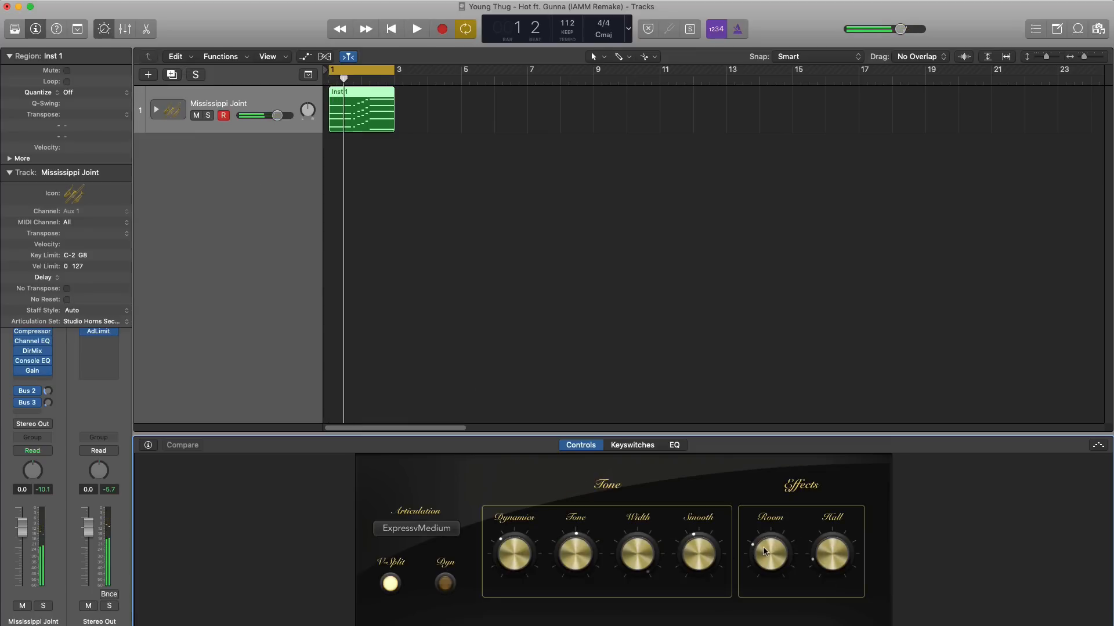
left_click_drag(765, 551, 757, 622)
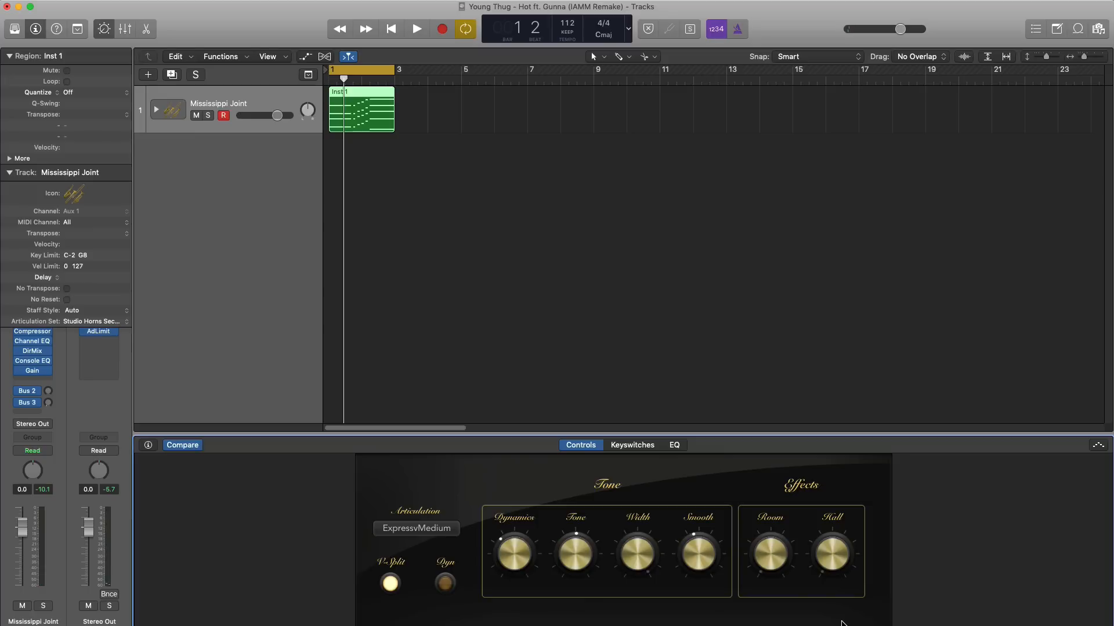
Step: Raise the horn patch's Dynamics well above its preset level while auditioning the loop
key("space")
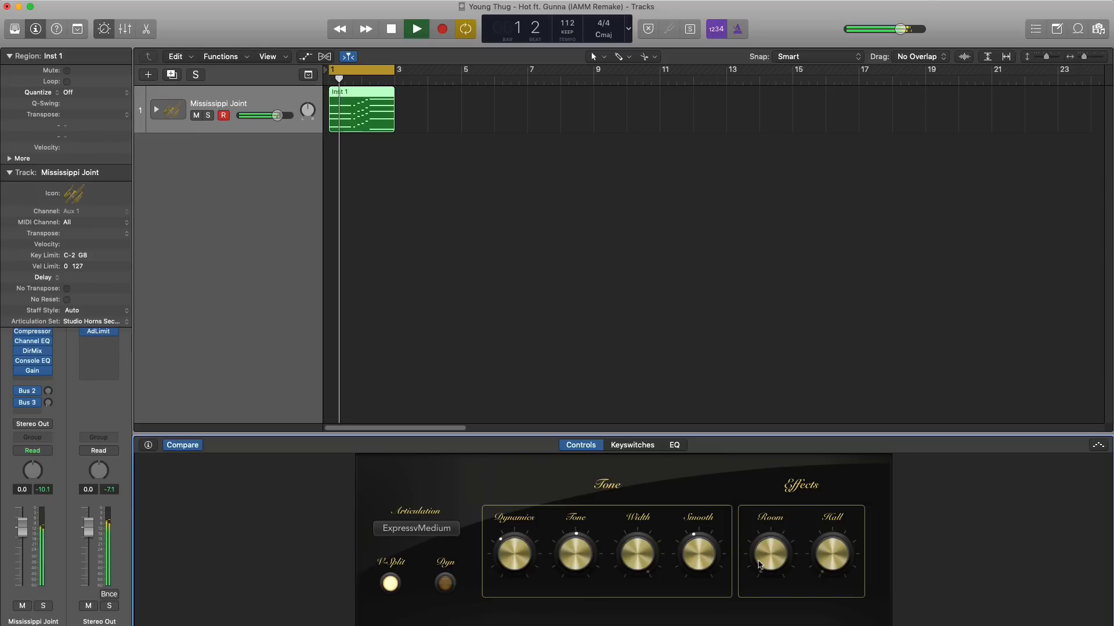
key("space")
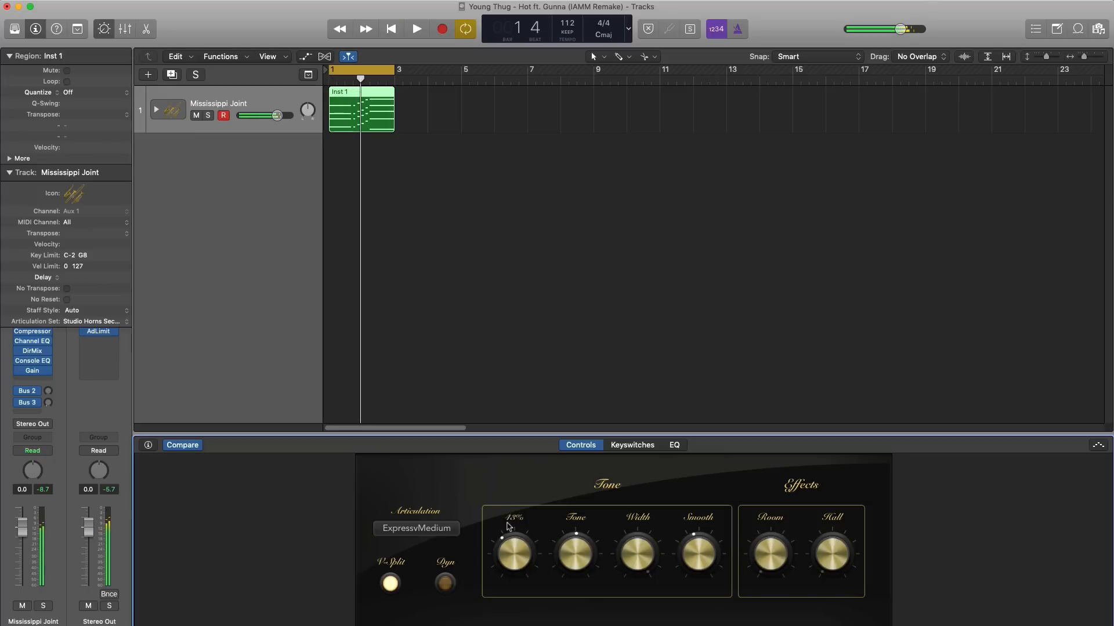
key("space")
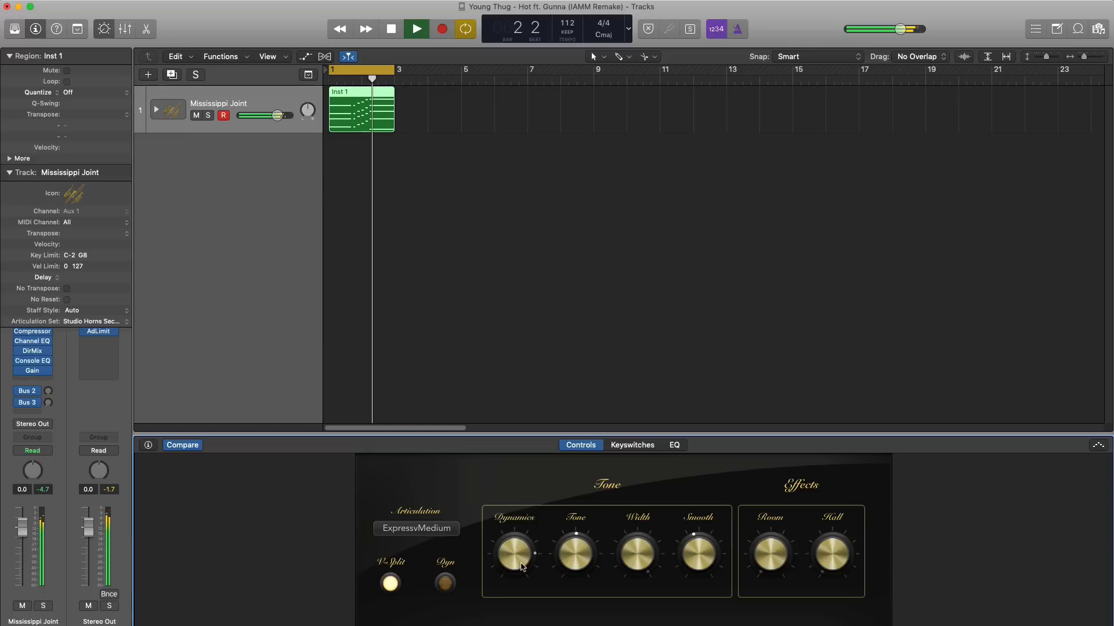
key("space")
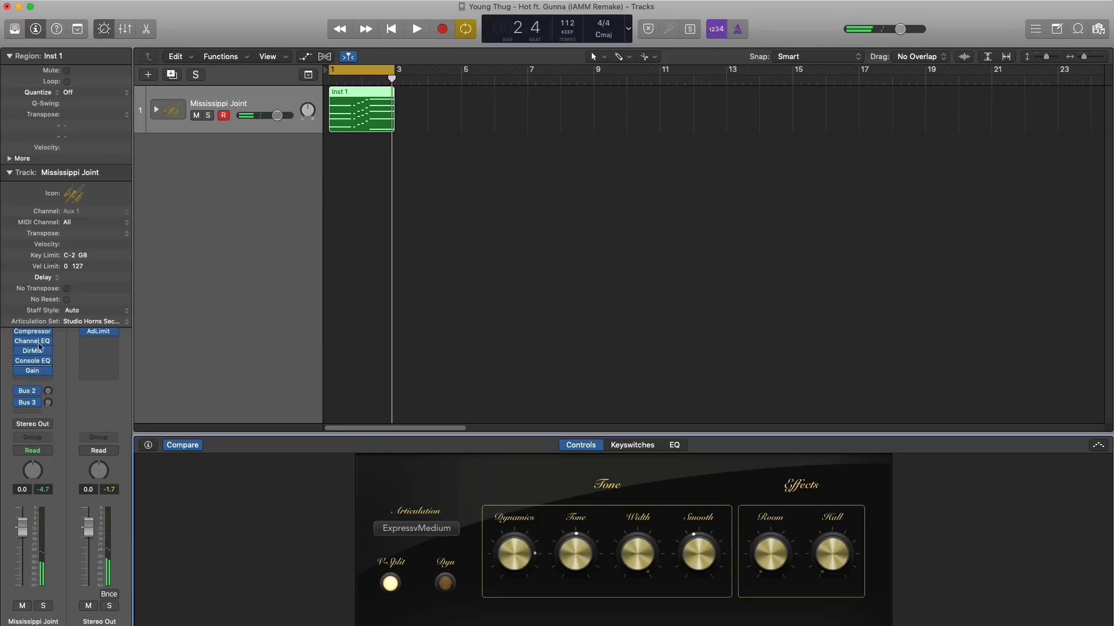
Step: Collapse the track details, add a new Channel EQ at the end of the horn track's insert chain, and play the loop through it
left_click(13, 175)
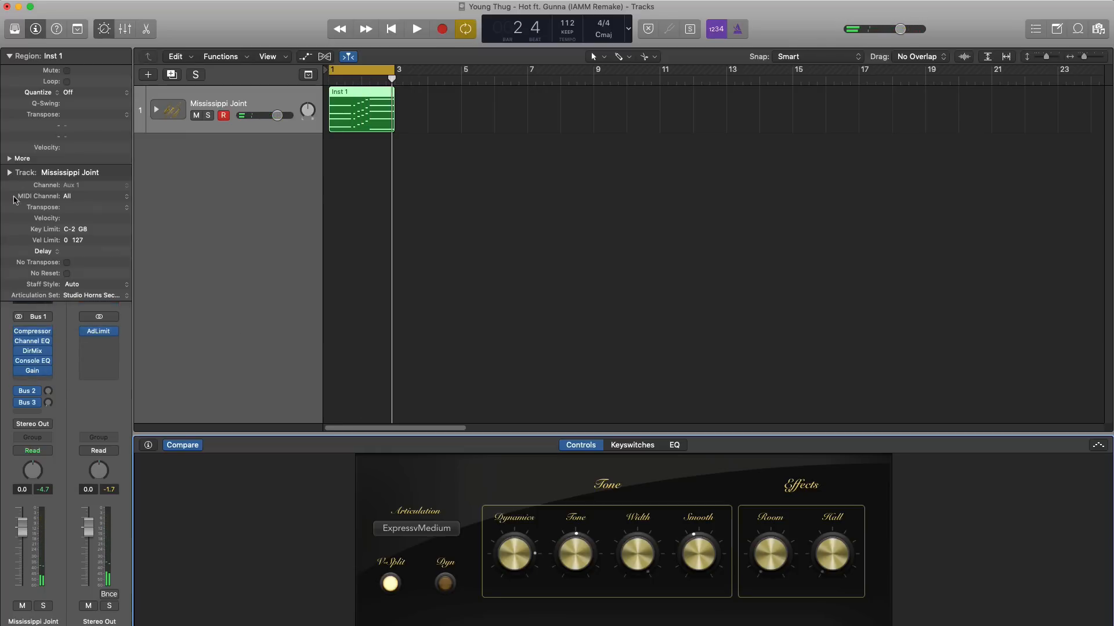
left_click(33, 362)
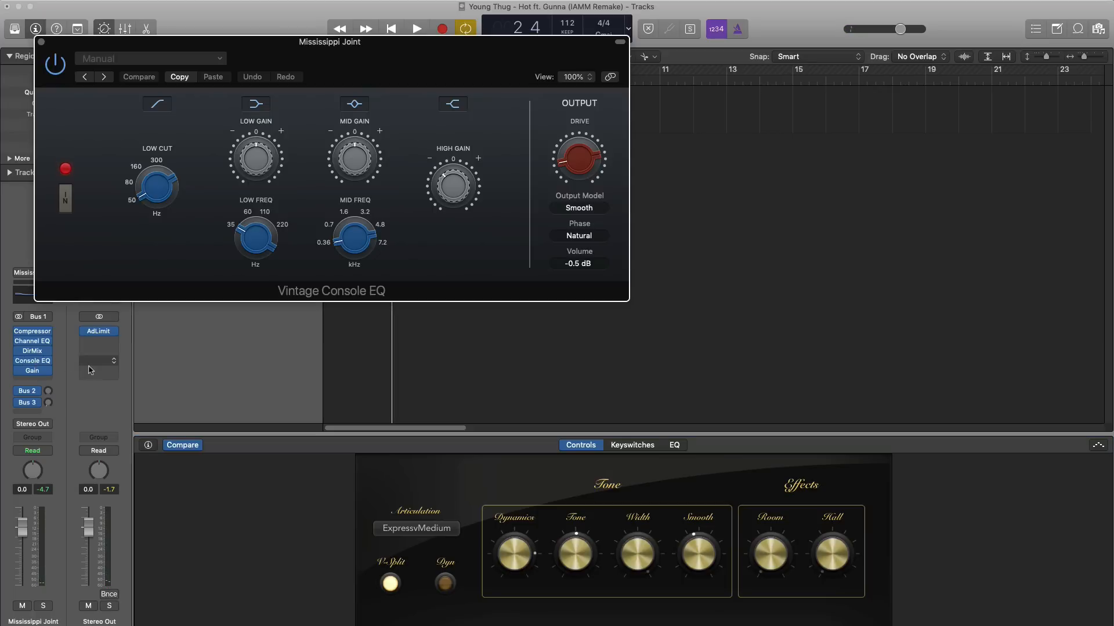
left_click(41, 43)
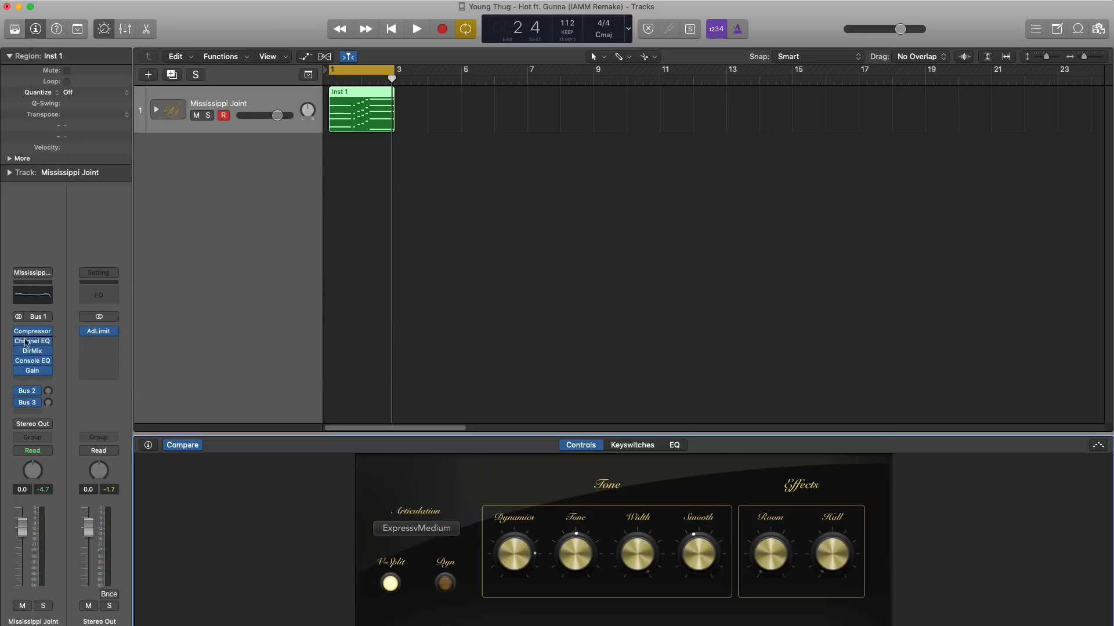
left_click(36, 380)
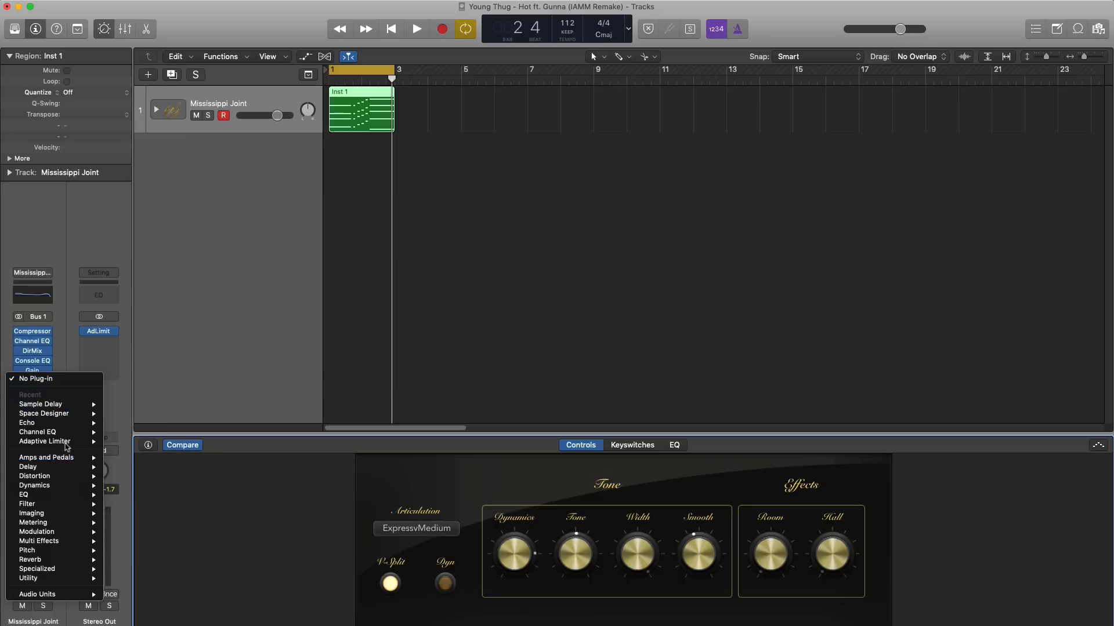
mouse_move(58, 432)
left_click(122, 432)
key("space")
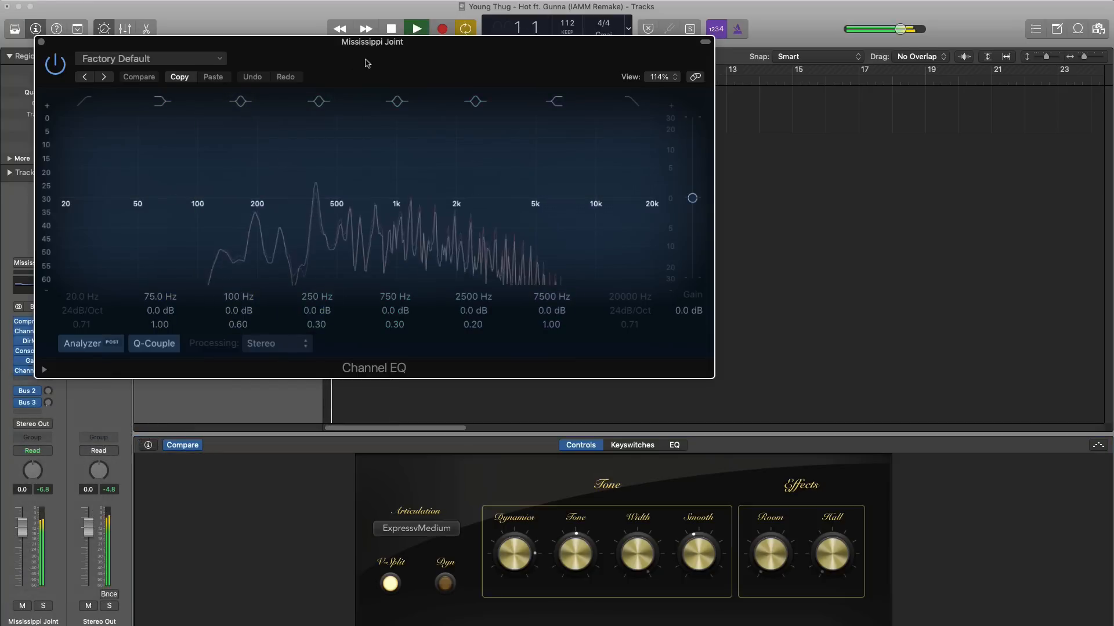
left_click_drag(369, 61, 468, 129)
key("space")
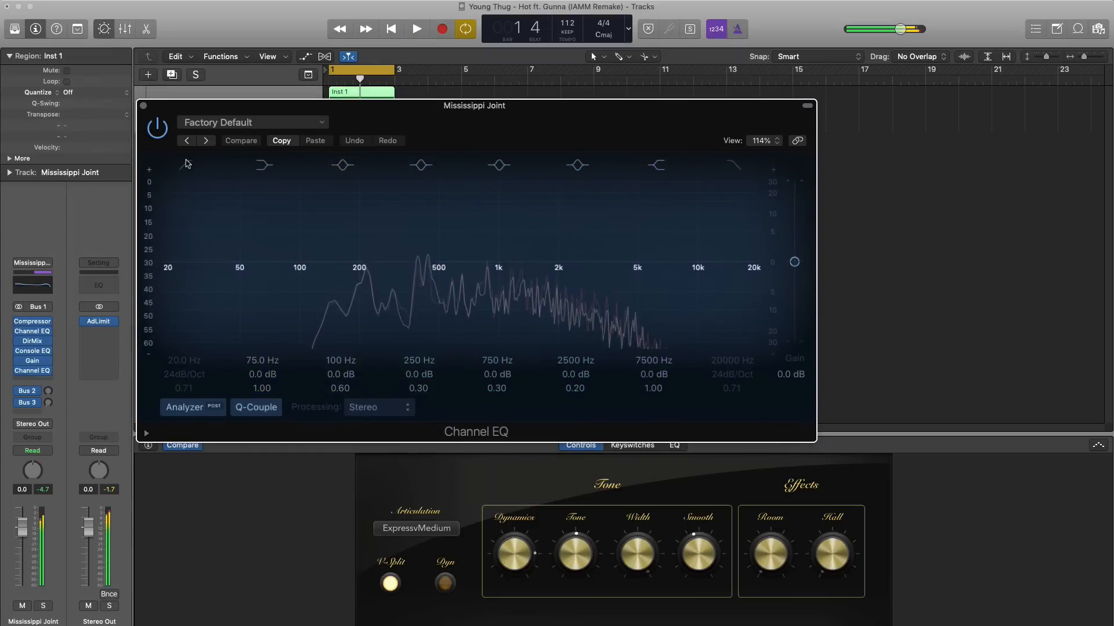
Step: Enable the Channel EQ's low cut and raise its frequency to 245 Hz while the loop plays
left_click(194, 332)
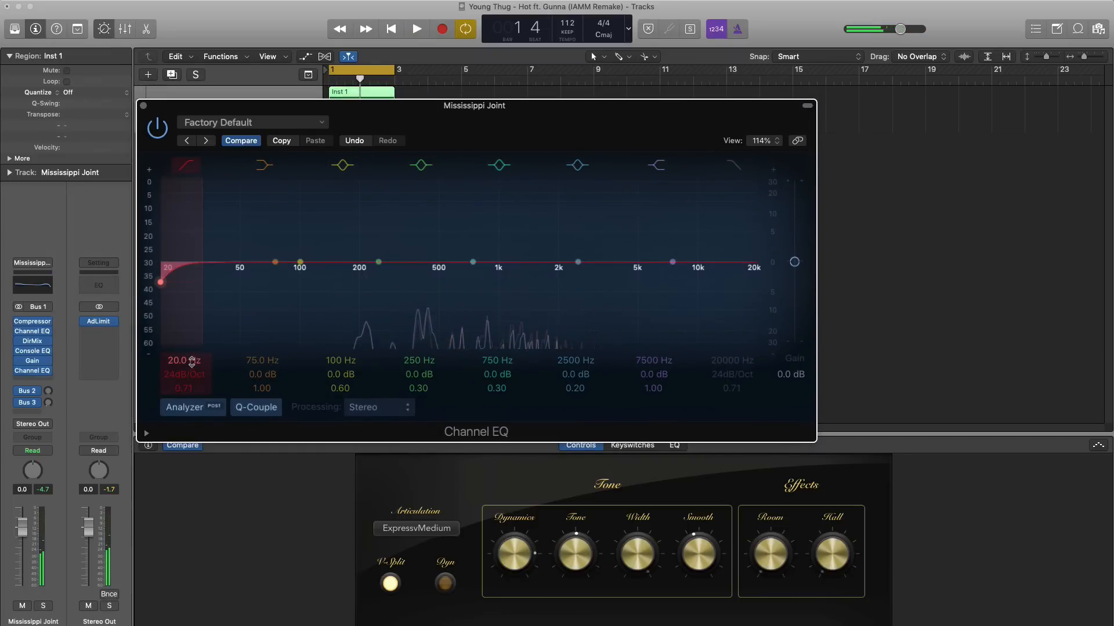
key("space")
left_click_drag(192, 362, 192, 302)
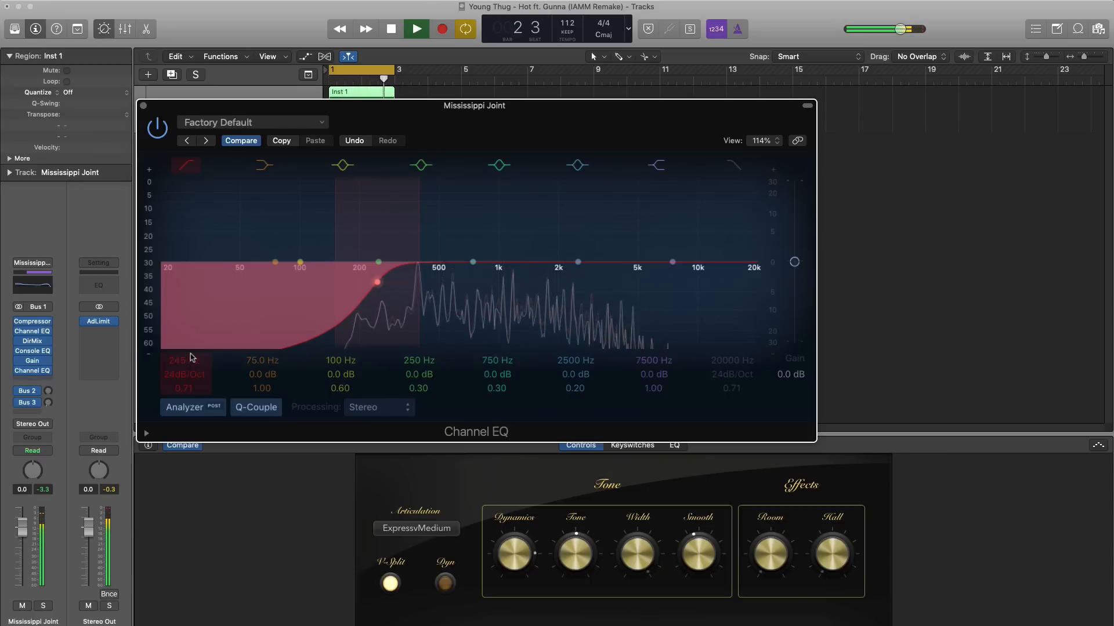
key("space")
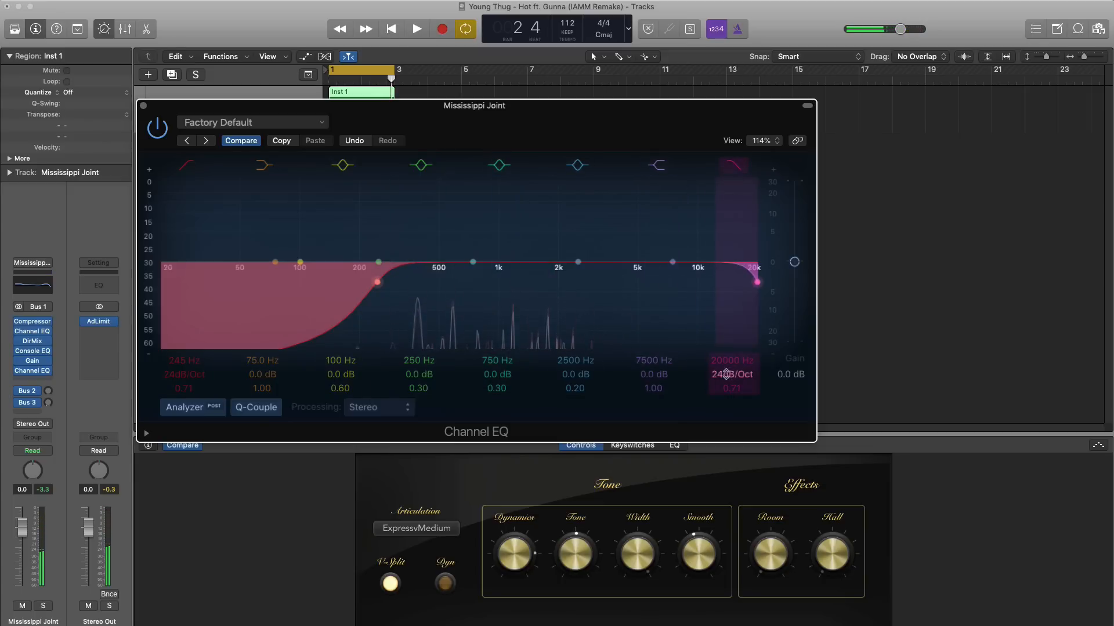
Step: Lower the Channel EQ's high cut frequency to 4150 Hz while the loop plays
key("space")
left_click_drag(731, 361, 731, 423)
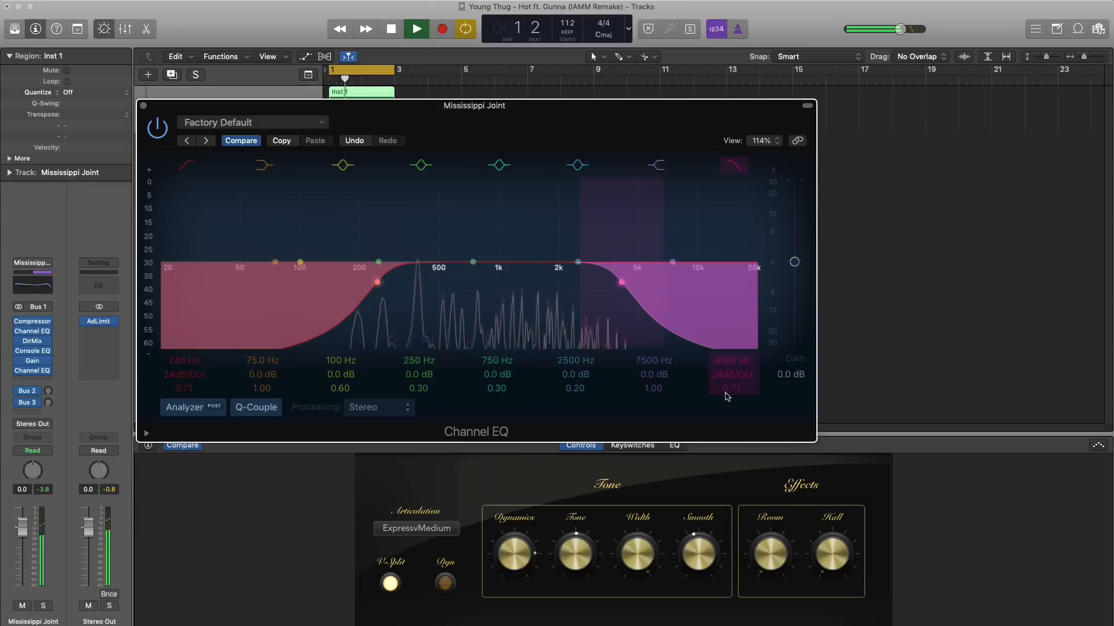
key("space")
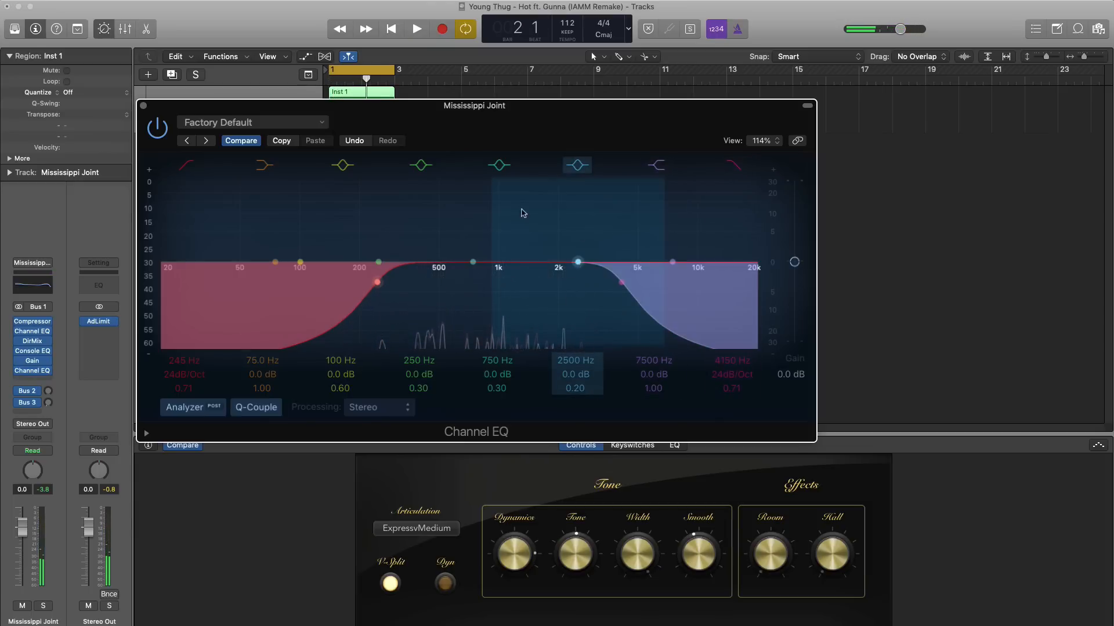
Step: Move the 2500 Hz EQ band to 3700 Hz with a 2.0 dB boost during playback, and close the EQ
key("space")
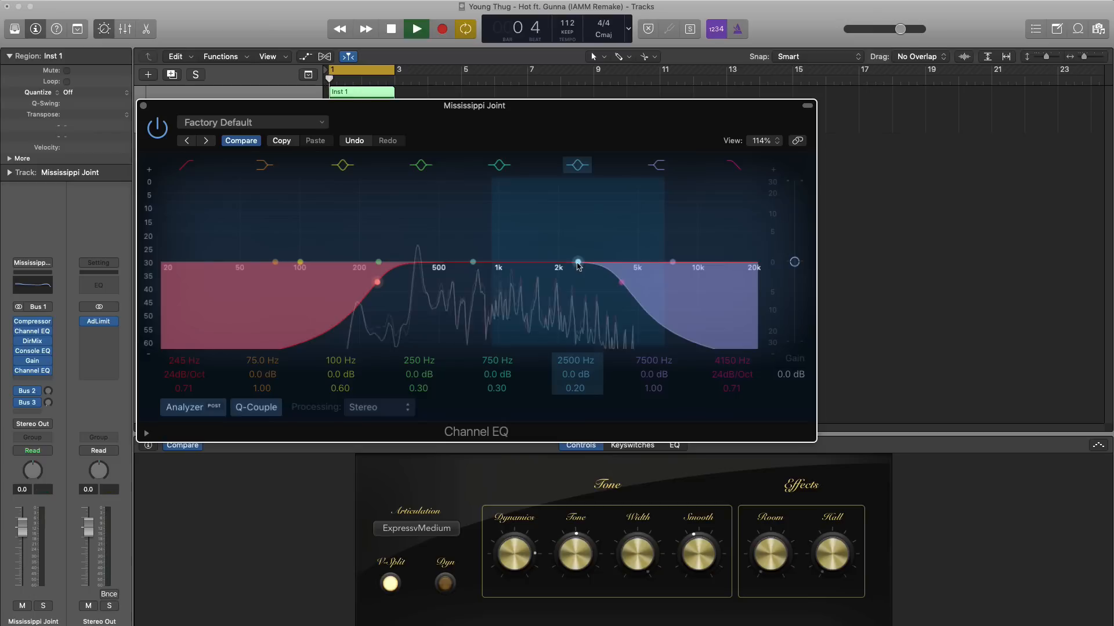
left_click_drag(579, 265, 615, 259)
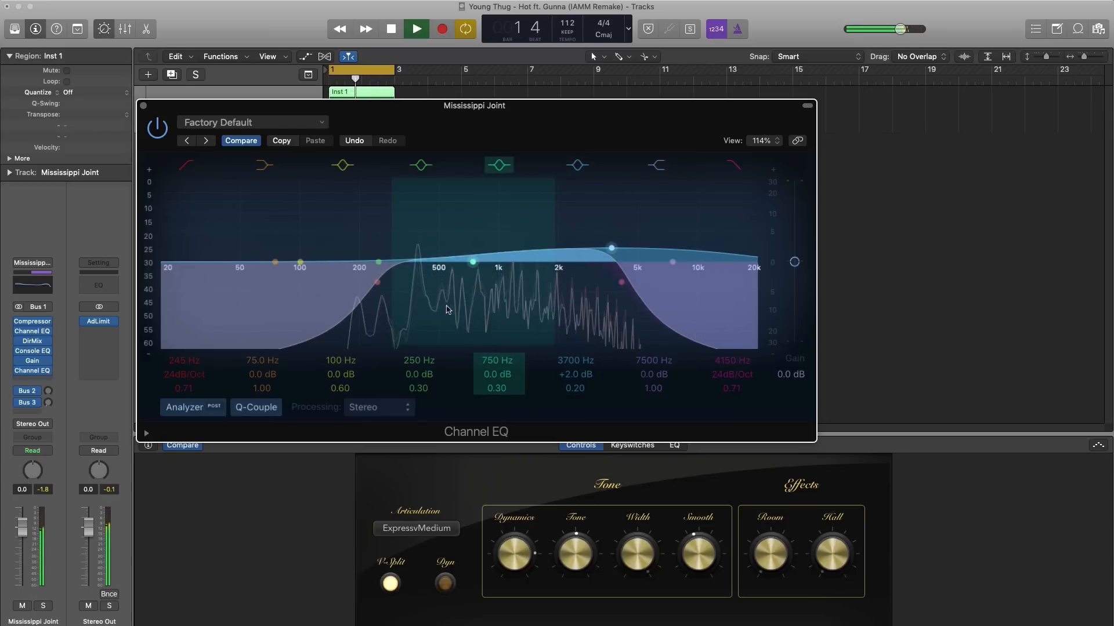
left_click(144, 109)
key("space")
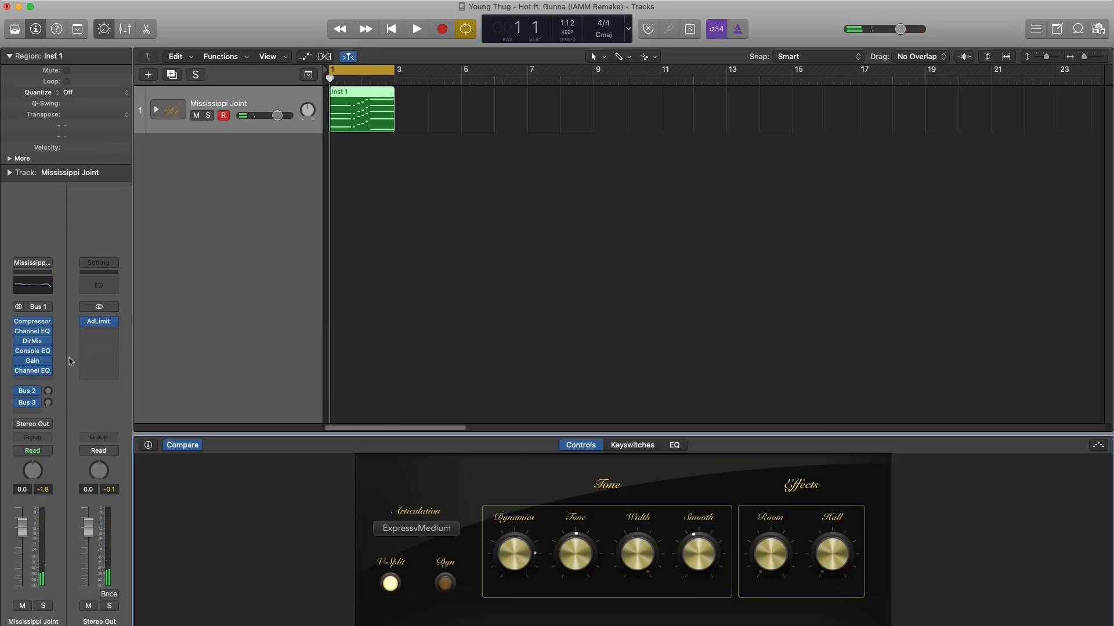
Step: Add Space Designer to the horn track with Dry at -4.2 dB and Wet at -29.0 dB, and audition the loop
left_click(50, 385)
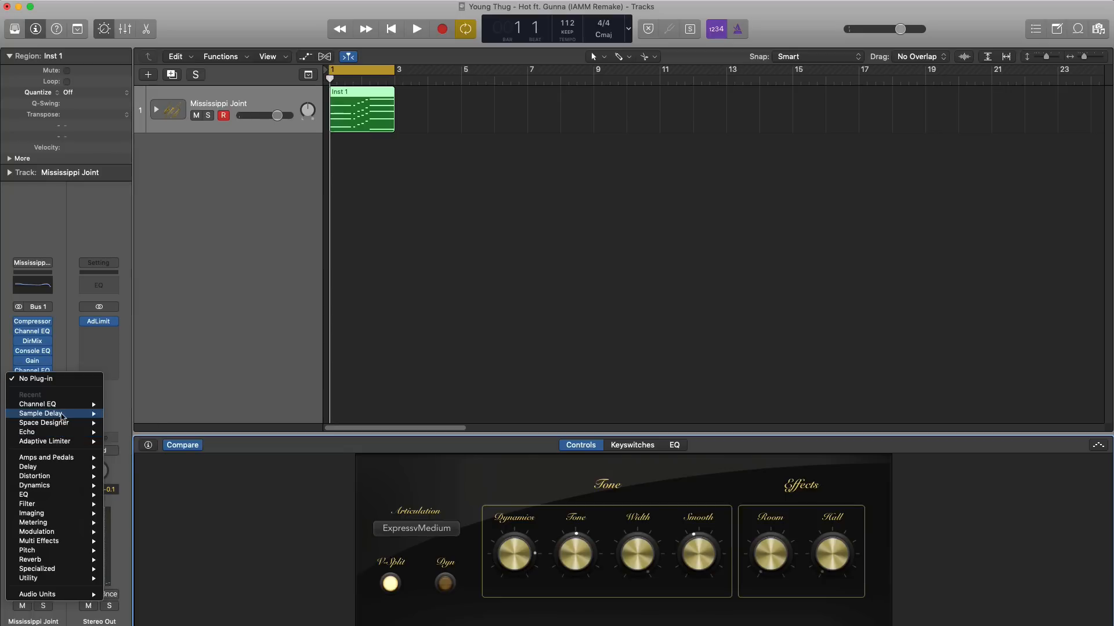
left_click(302, 348)
key("space")
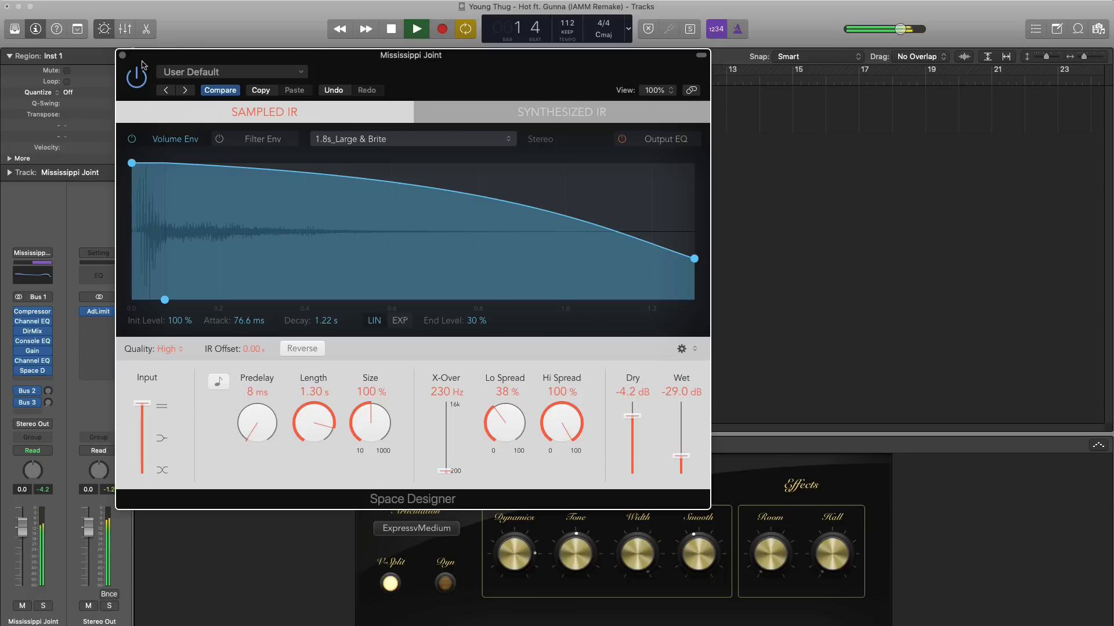
left_click(122, 55)
key("space")
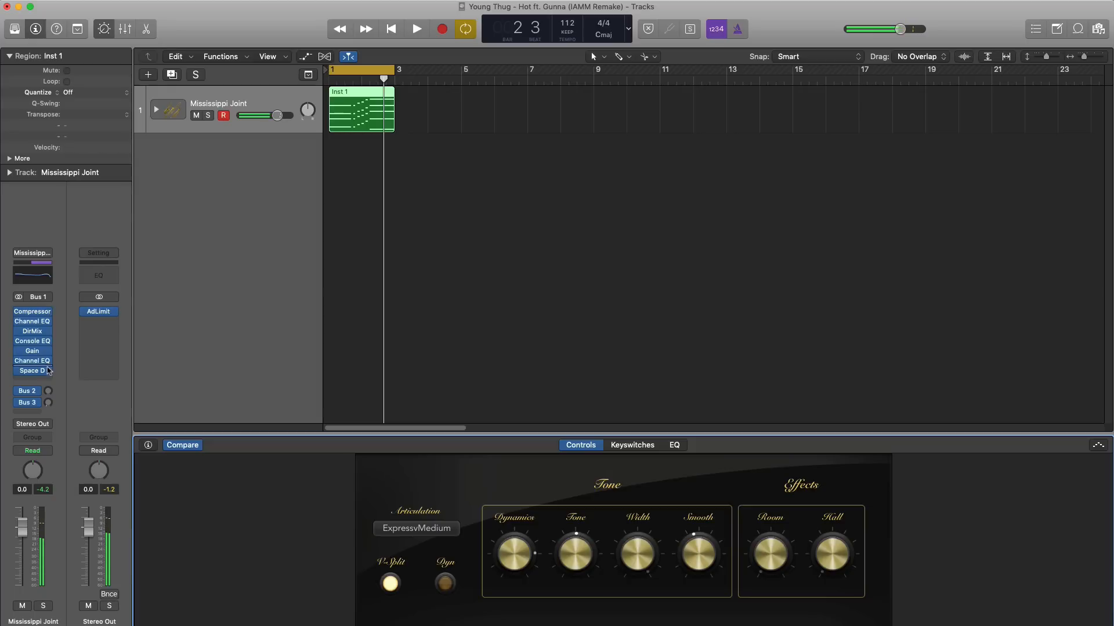
Step: Add a stereo Overdrive to the horn track with Tone 4400 Hz and Drive 7.00 dB, and lower the track volume to -12.0 dB
left_click(44, 380)
mouse_move(87, 480)
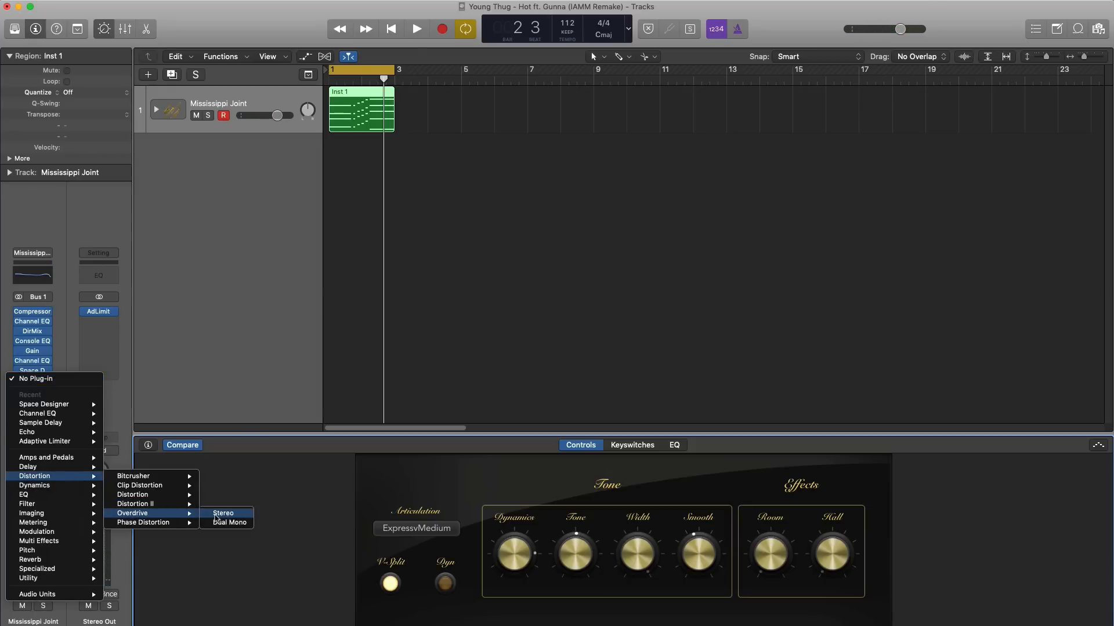
left_click(223, 514)
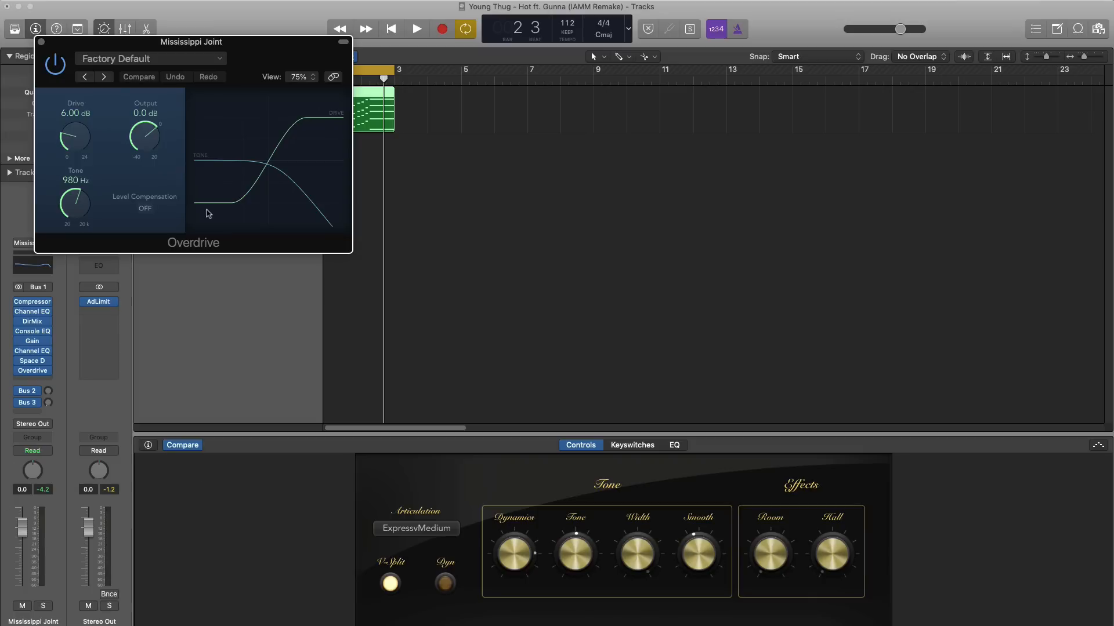
key("space")
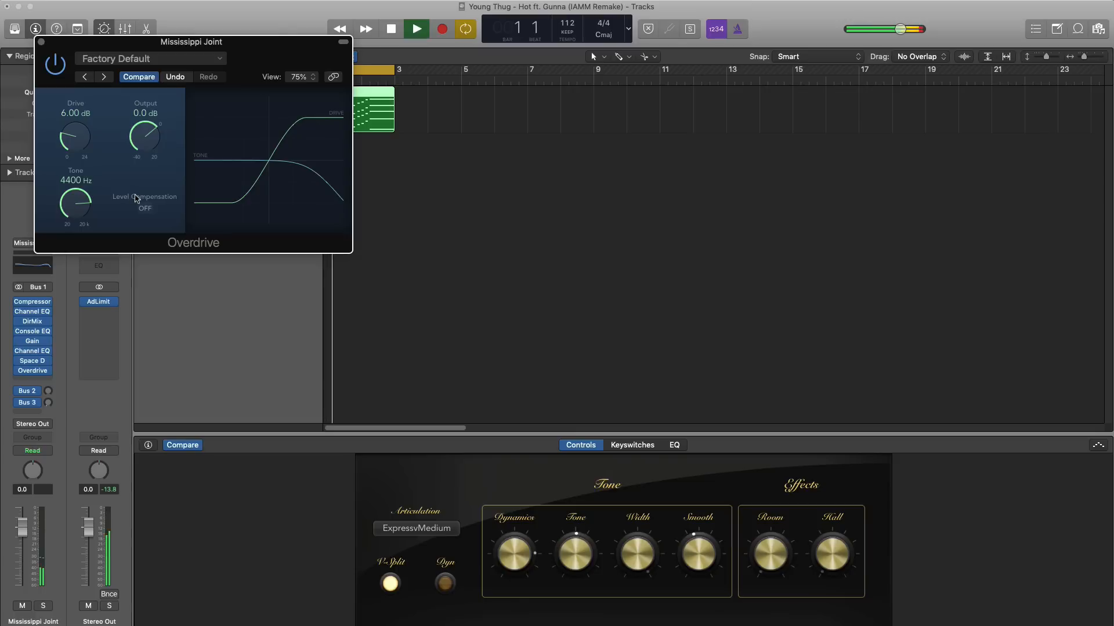
left_click_drag(72, 139, 72, 132)
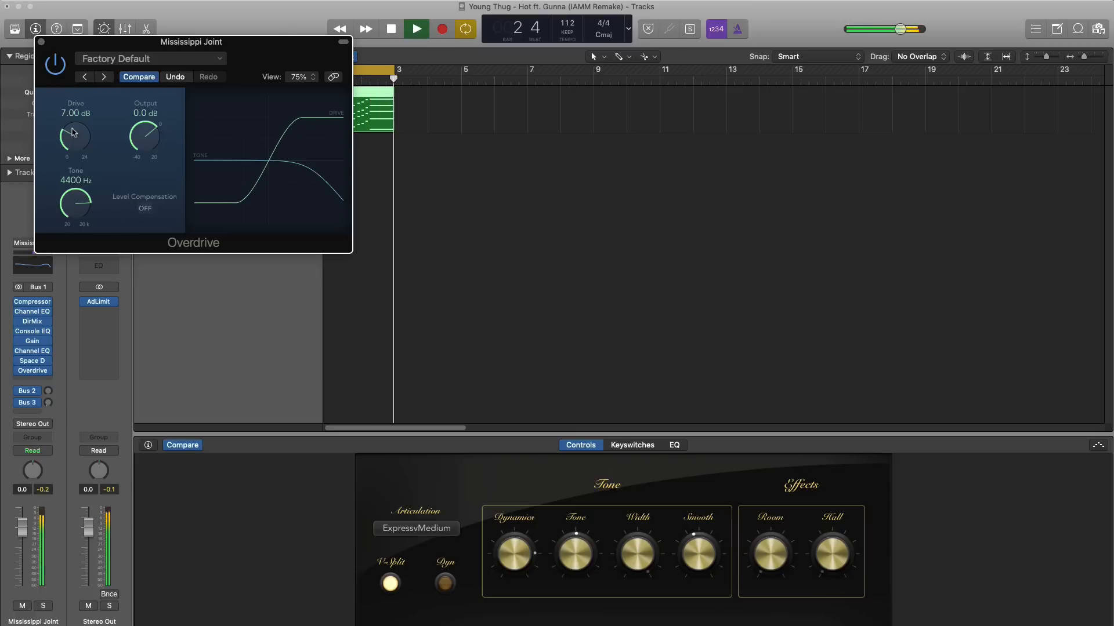
left_click(42, 42)
left_click_drag(279, 118, 257, 116)
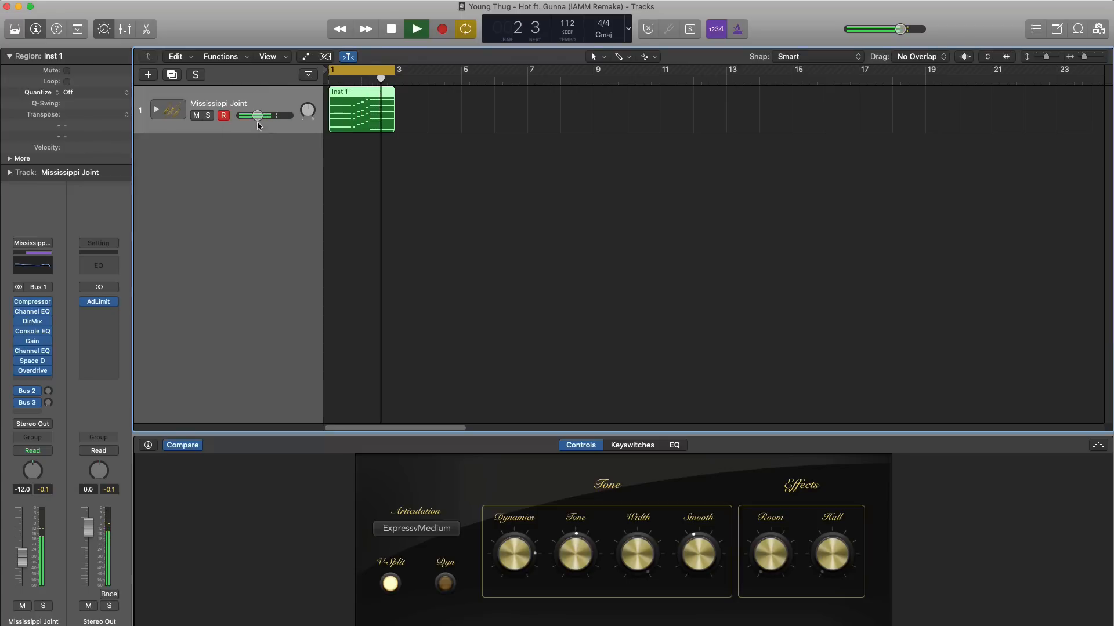
key("space")
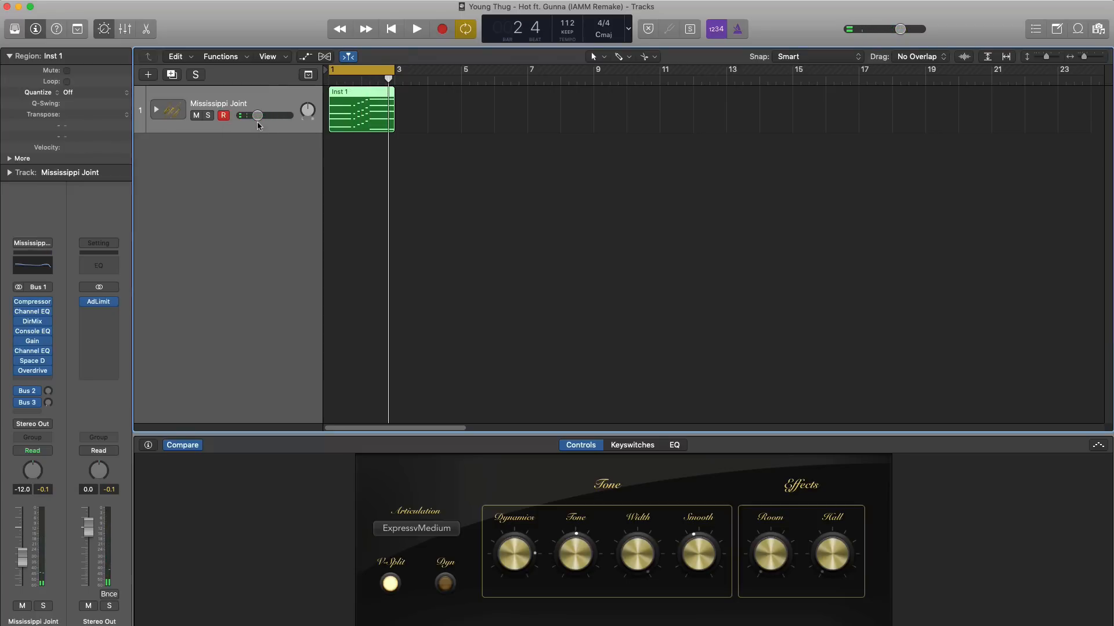
Step: Create a new software instrument track and load the EXS24 sampler on it
left_click(146, 76)
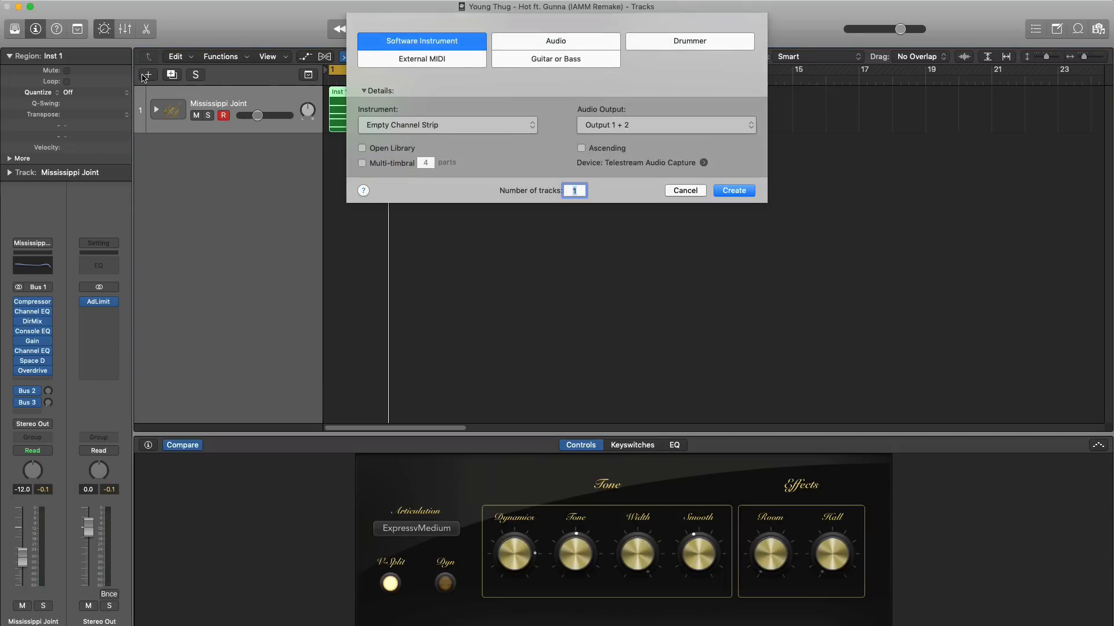
key("Return")
left_click(45, 374)
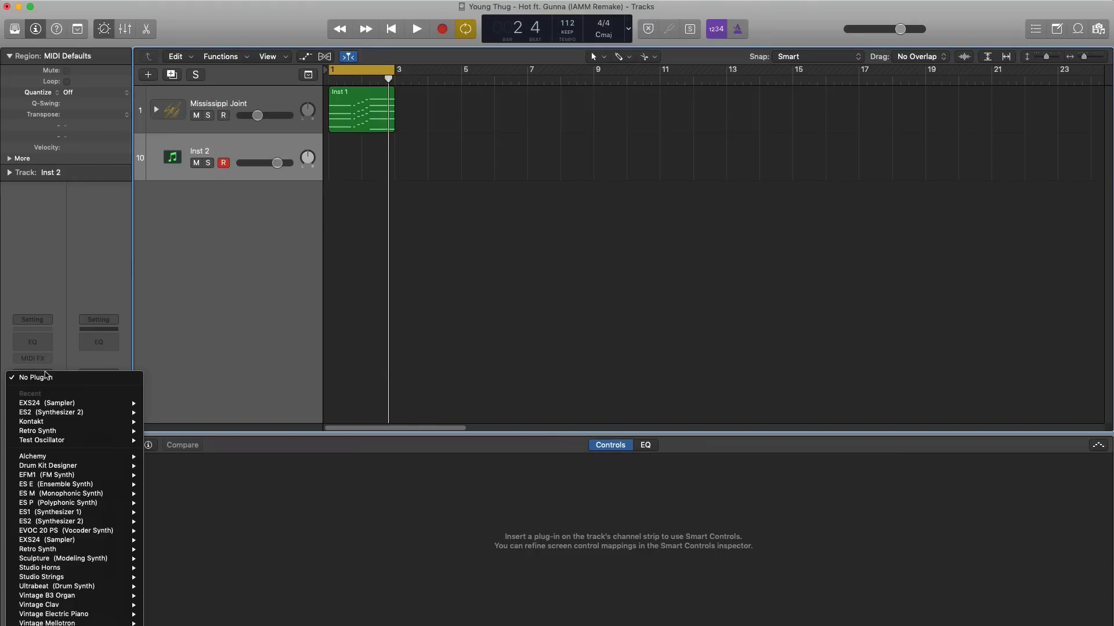
mouse_move(69, 403)
left_click(168, 413)
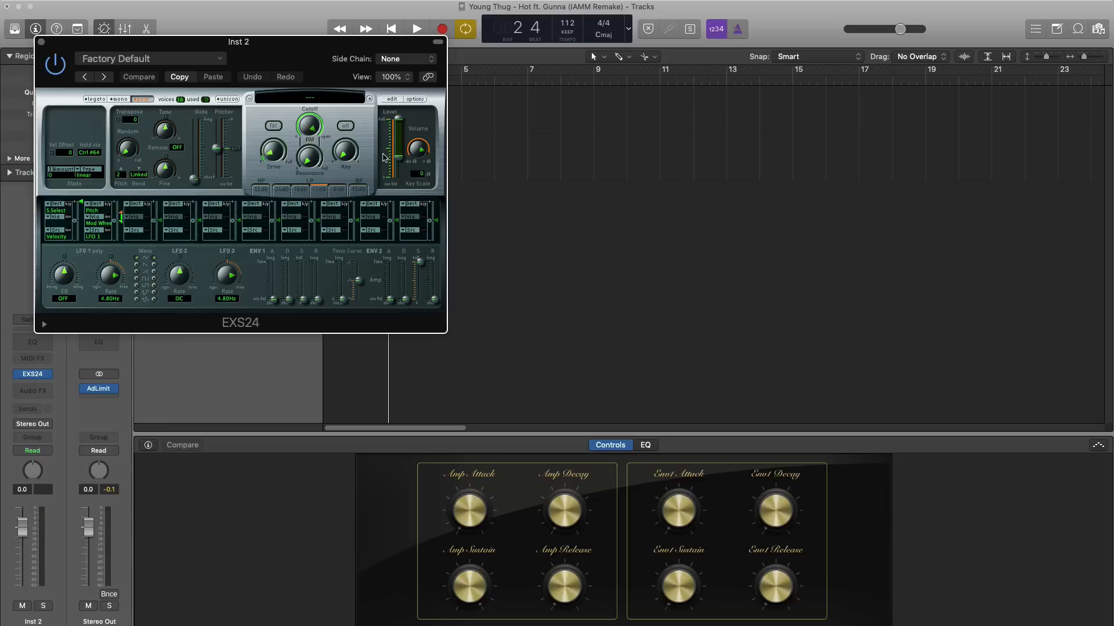
Step: Load the project's "hot drum kit" into the EXS24, raise its minimum velocity level, and close the sampler
left_click(308, 103)
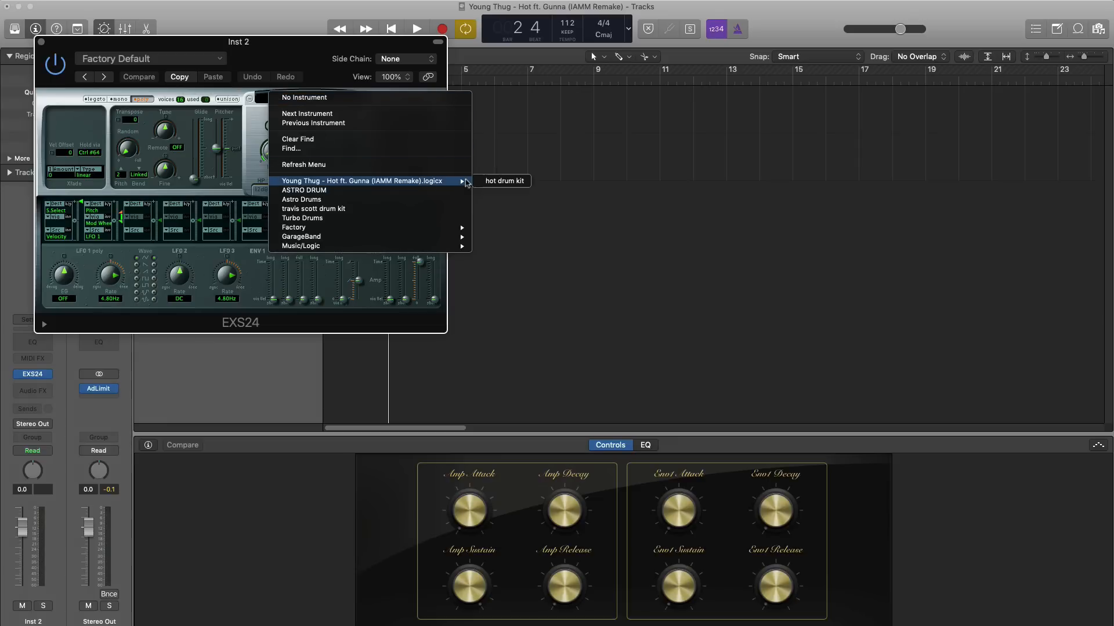
left_click(493, 184)
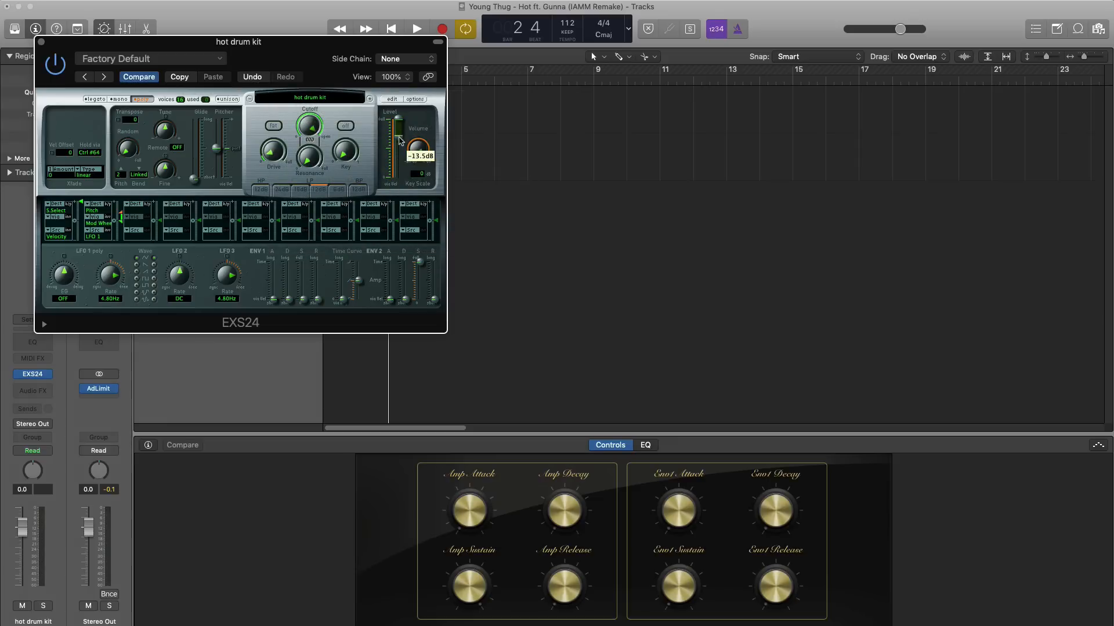
left_click(41, 42)
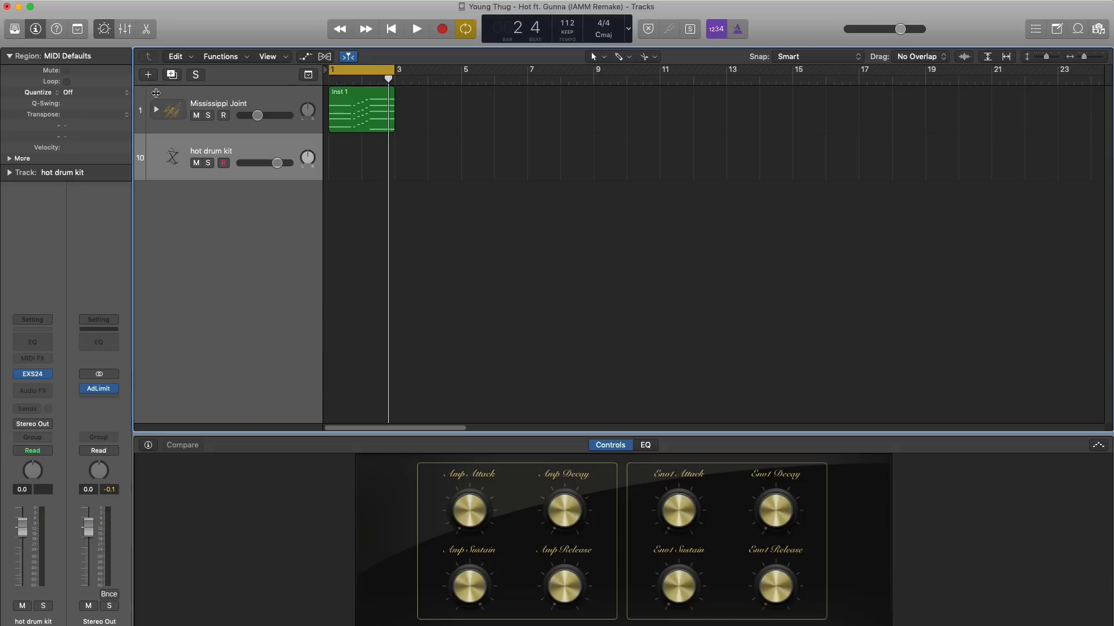
Step: Create a two-bar MIDI region at bar 1 on the hot drum kit track and open it for note editing
left_click(338, 174)
left_click_drag(359, 174, 392, 174)
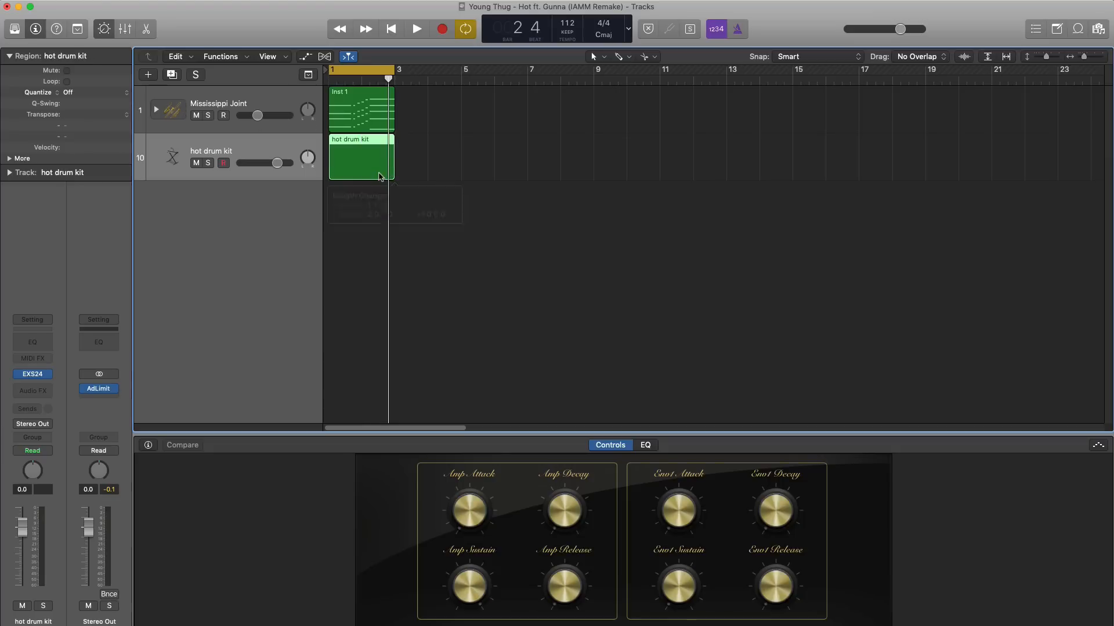
double_click(380, 176)
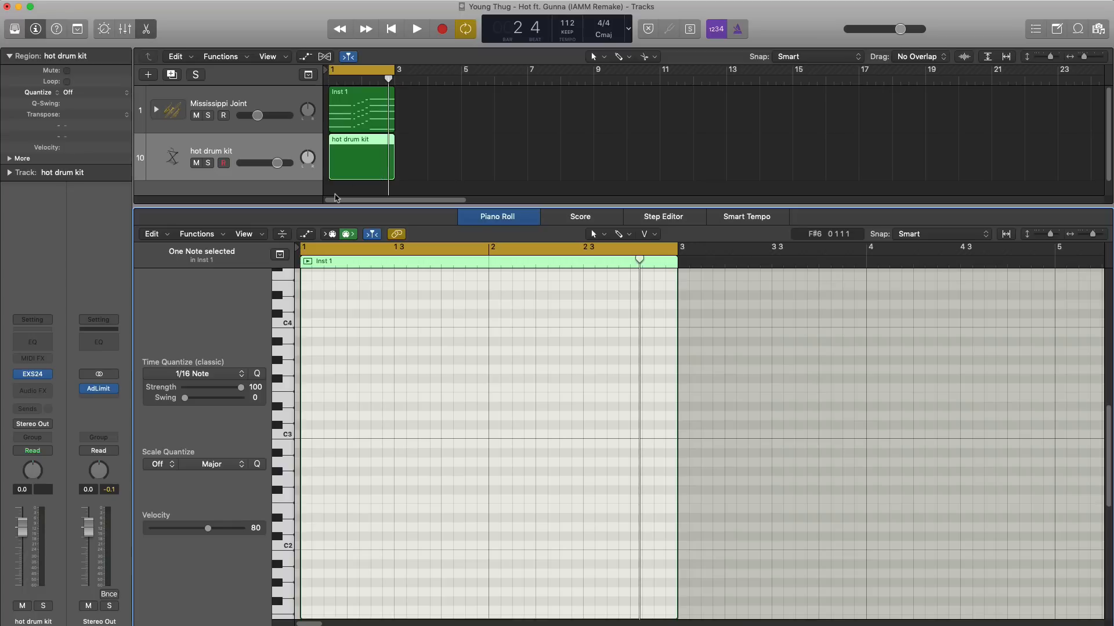
Step: Add a G#4 note at the start of bar 1 in the drum region and shorten it to one beat
scroll(310, 314, "up", 2)
left_click(308, 287)
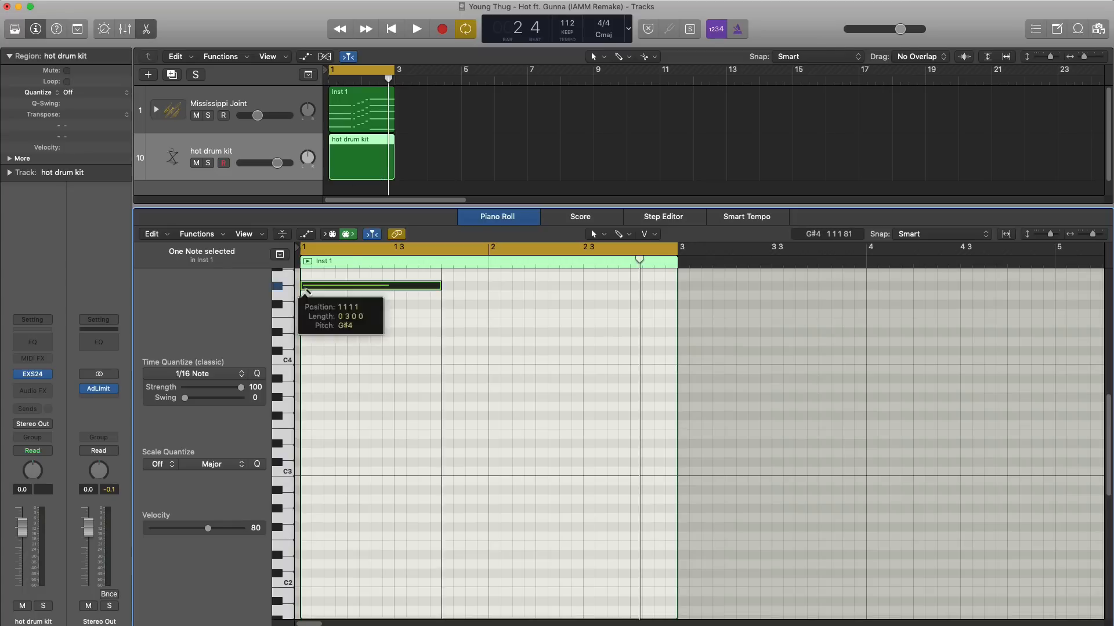
left_click_drag(438, 288, 346, 288)
Step: Add Space Designer to the hot drum kit track with Dry at 0.0 dB and Wet at -10.0 dB while playing the loop
left_click(29, 390)
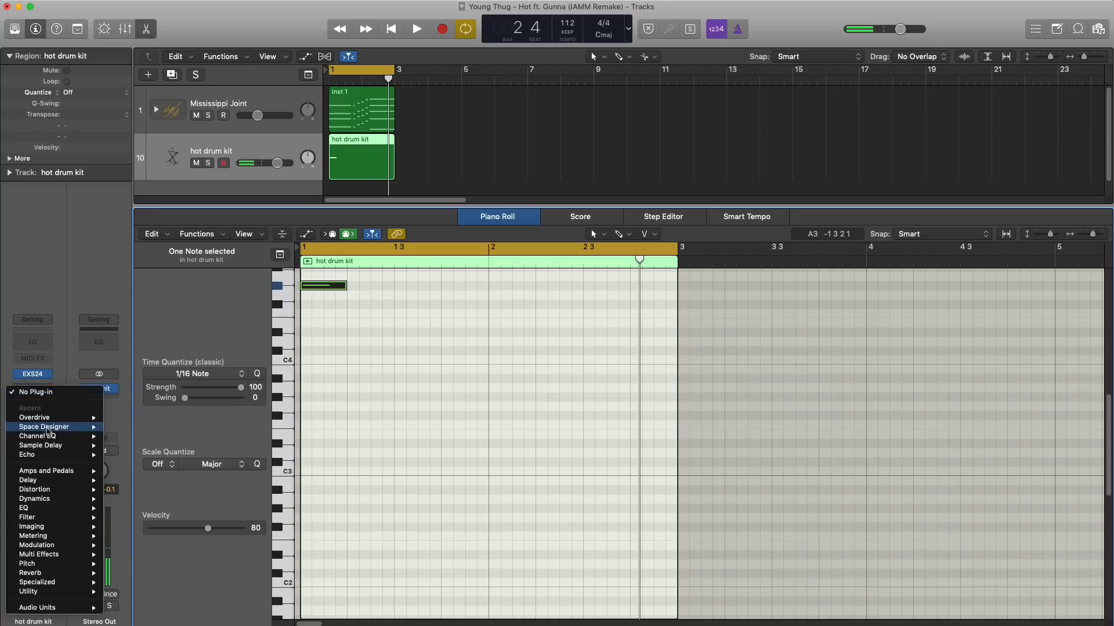
left_click(116, 428)
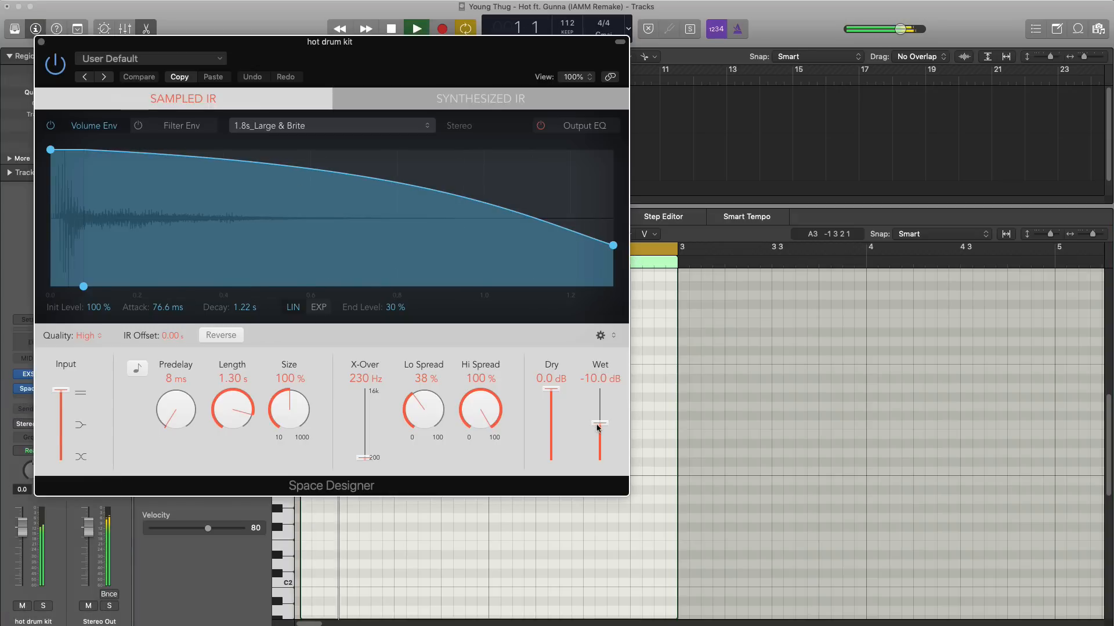
left_click(41, 41)
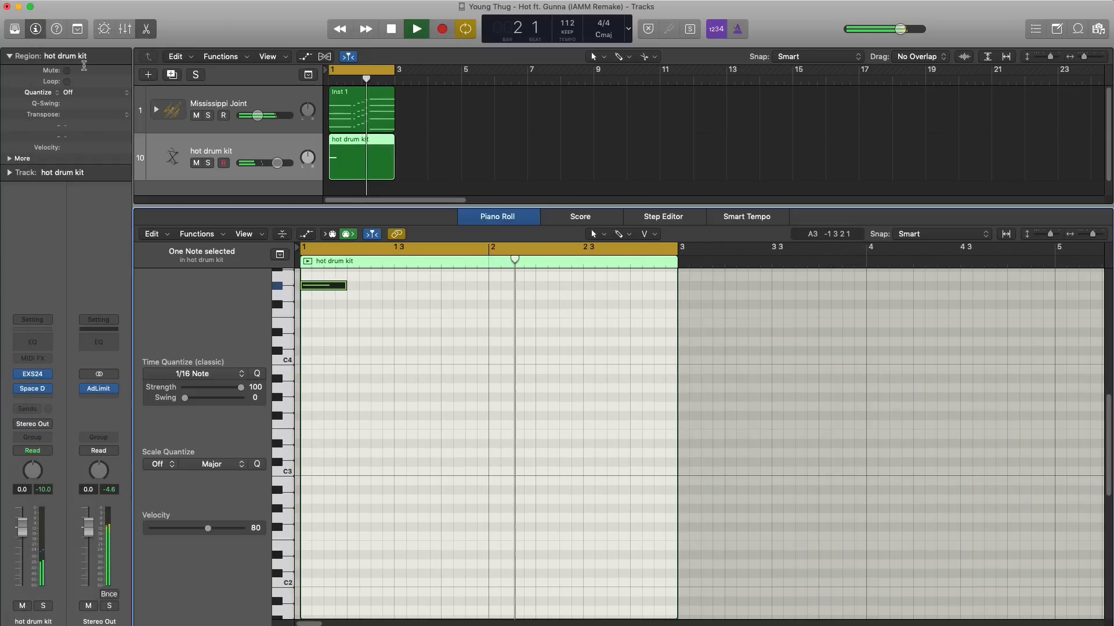
Step: Close the note editor and lower the hot drum kit track's volume to -3.7 dB while listening to the loop
key("x")
key("x")
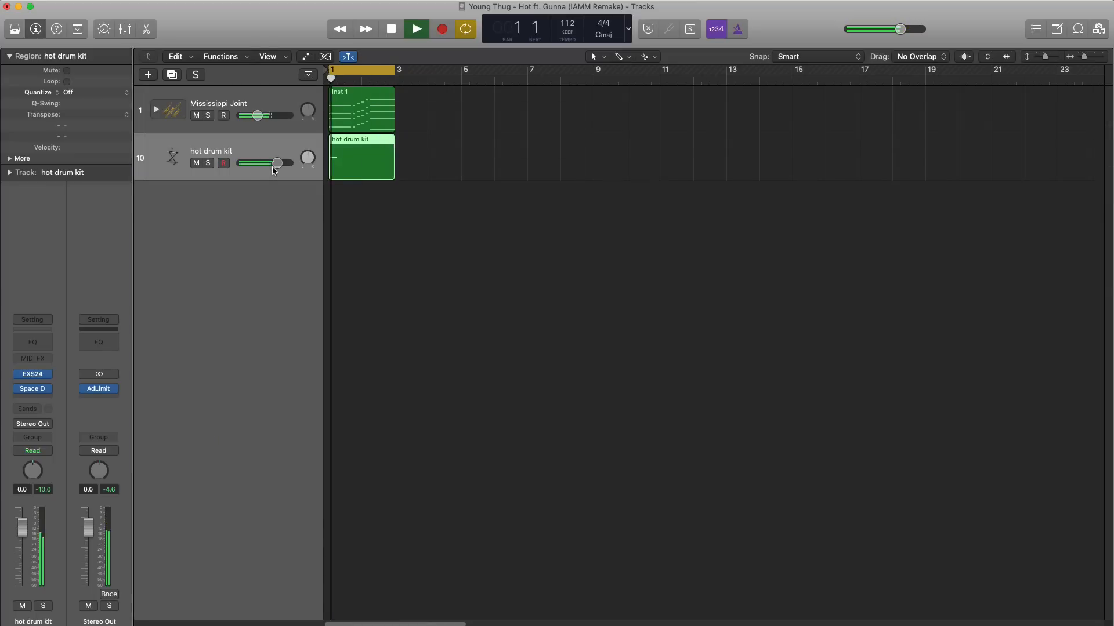
left_click_drag(271, 168, 264, 169)
key("space")
key("space")
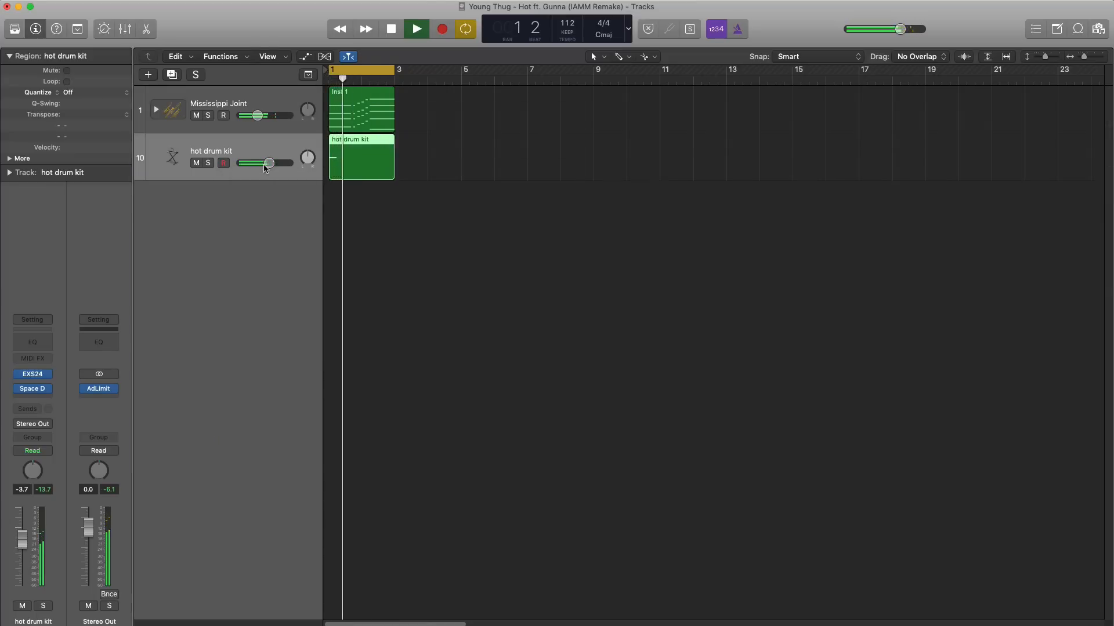
Step: Repeat the horn and hot drum kit regions once so they continue at bar 3, and move the cycle range to bars 3–5
left_click_drag(434, 164, 373, 114)
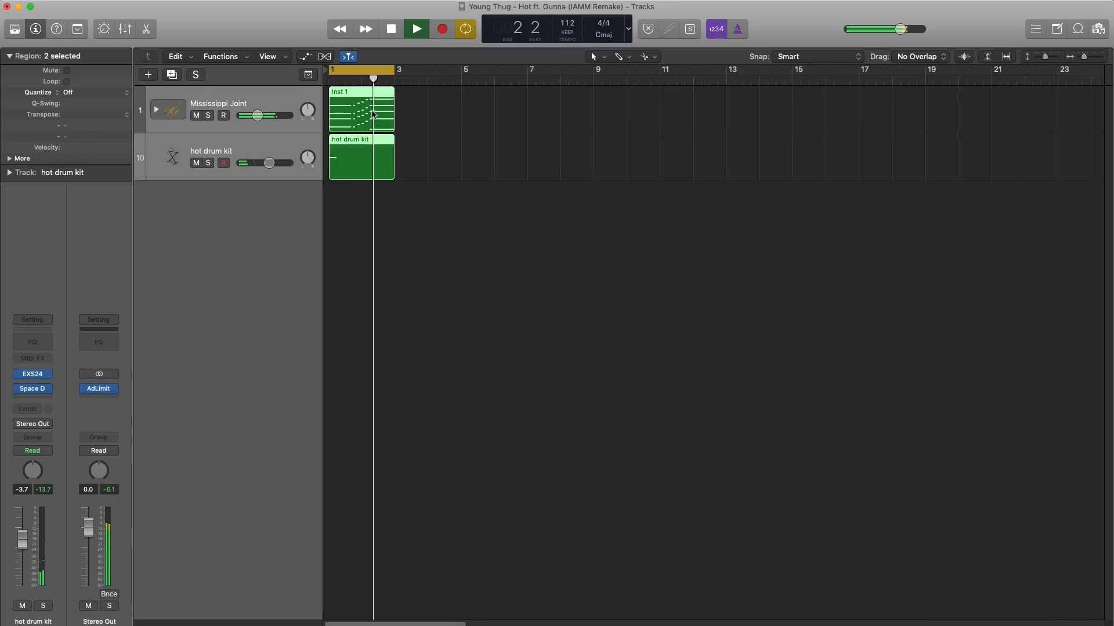
key("super+r")
key("space")
left_click_drag(375, 76, 442, 75)
Step: Duplicate the hot drum kit track with its settings and remove Space Designer from the new track
left_click(190, 165)
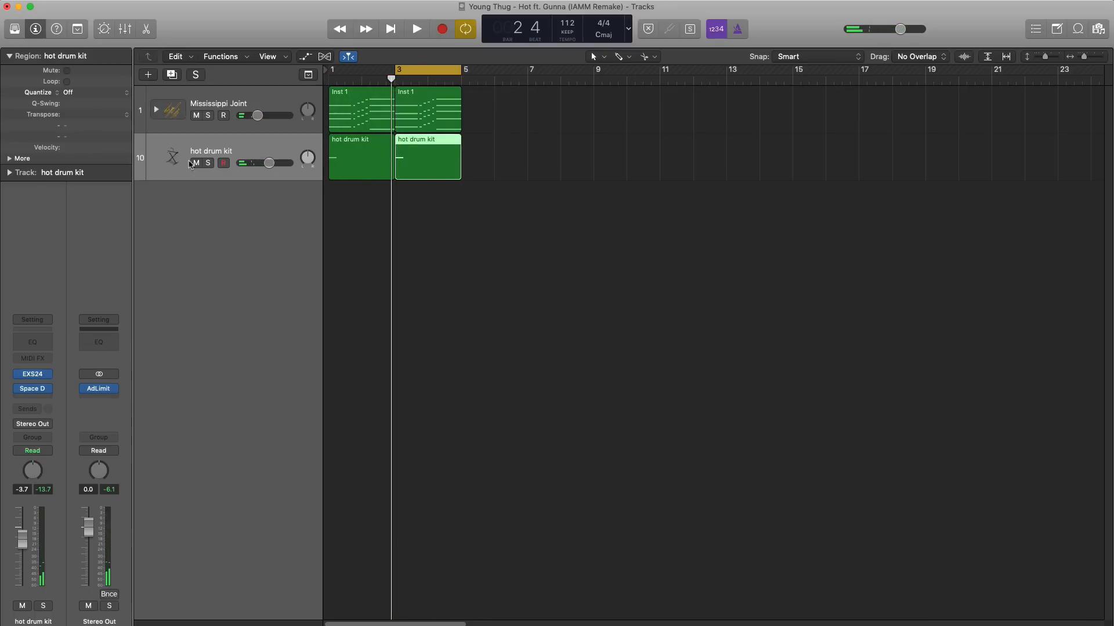
left_click(171, 74)
left_click(48, 389)
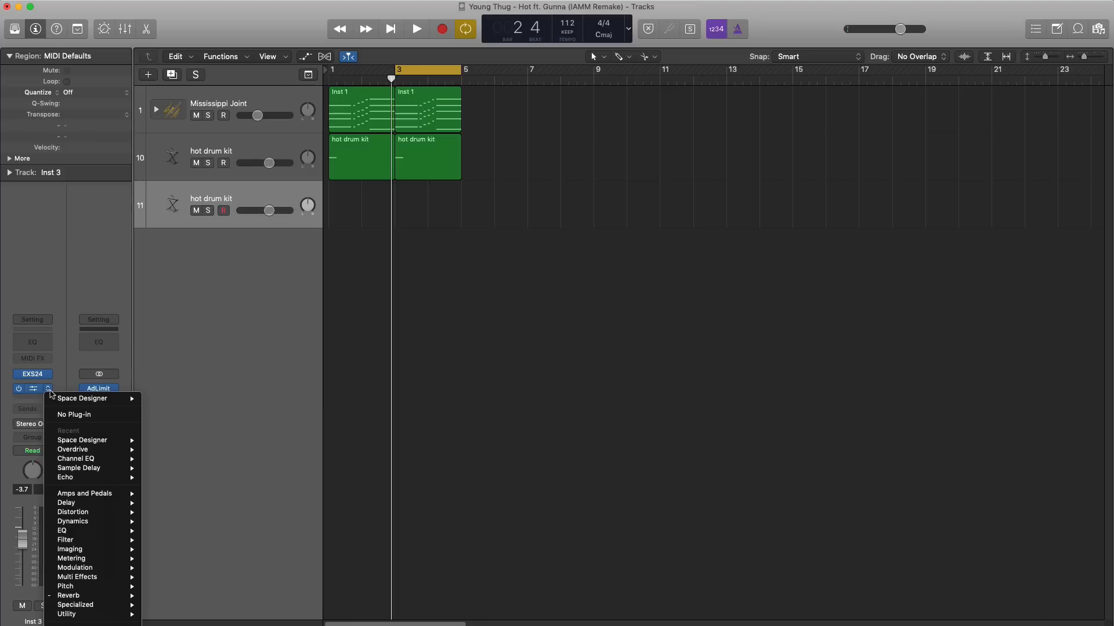
left_click(56, 416)
Step: Create a two-bar MIDI region at bar 3 on the new drum track and open it for note editing
double_click(415, 218)
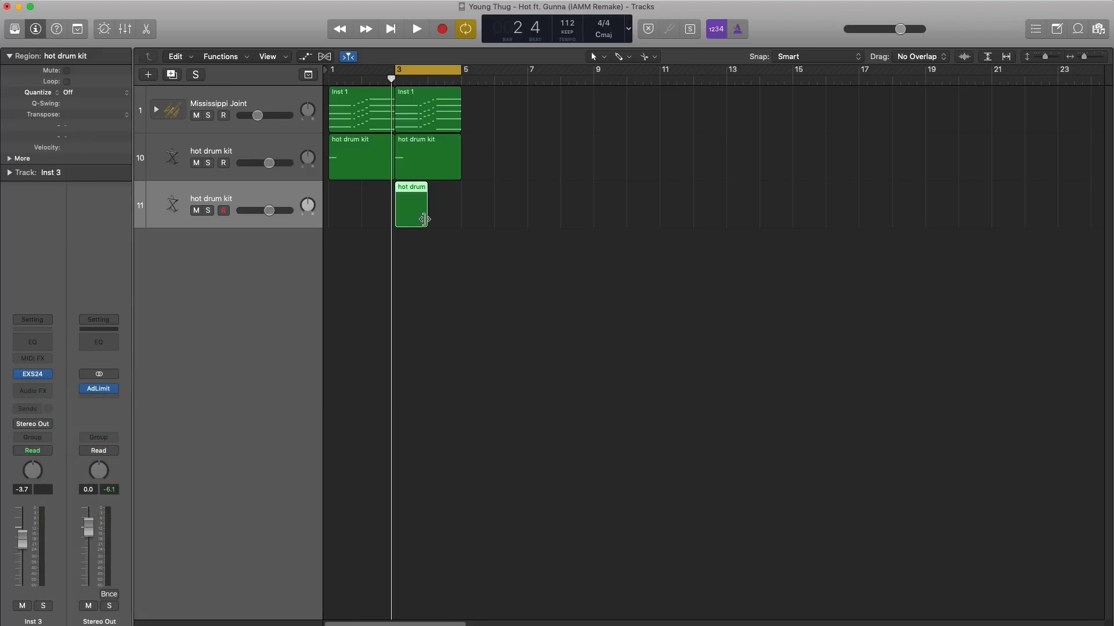
left_click_drag(424, 219, 461, 219)
double_click(446, 218)
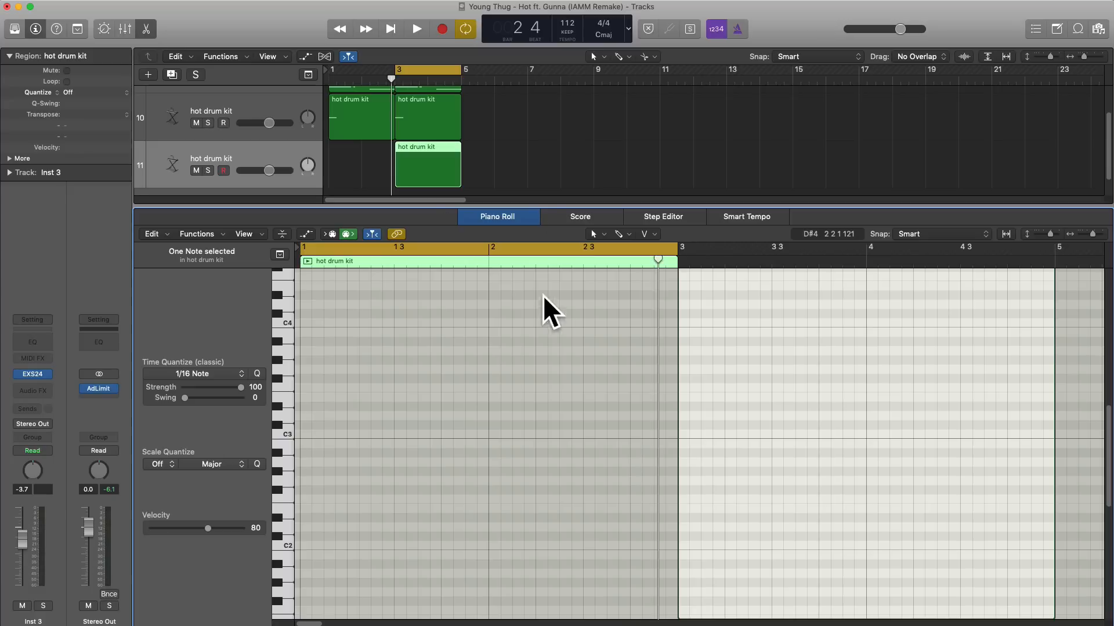
scroll(552, 405, "right", 5)
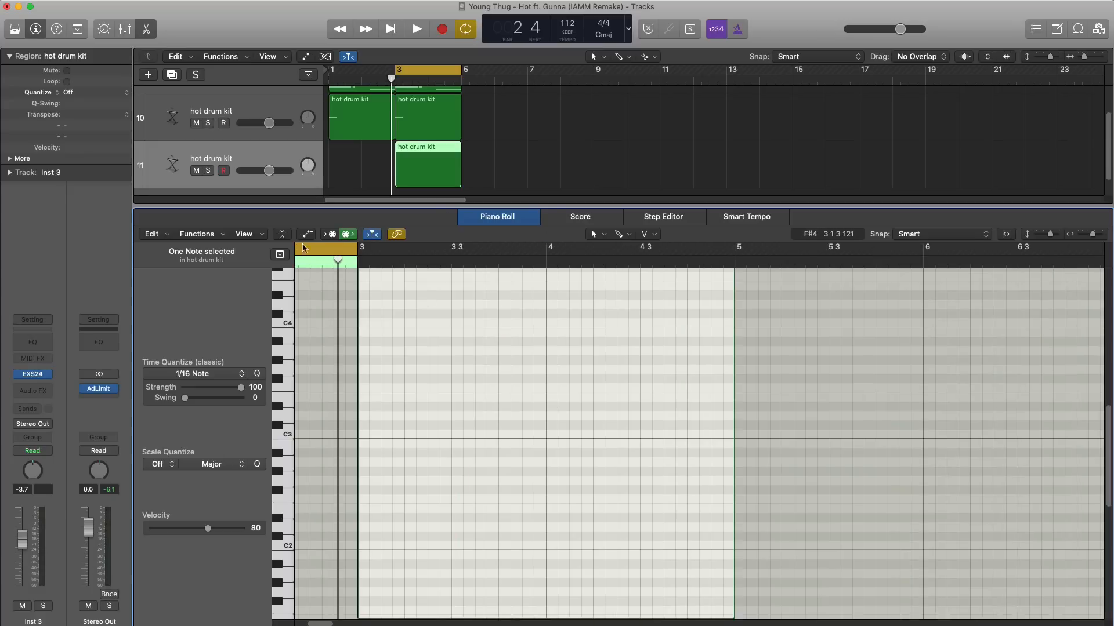
left_click(421, 72)
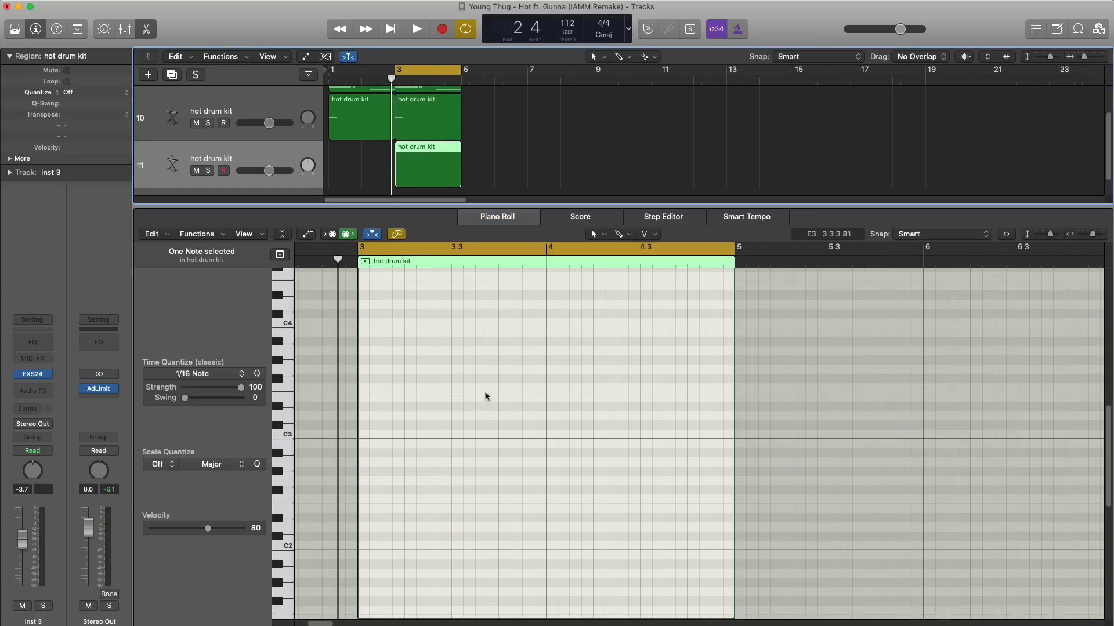
Step: Add one-beat C#4 notes on beat 3 of bars 3 and 4 in the new region and play the loop
scroll(514, 366, "up", 1)
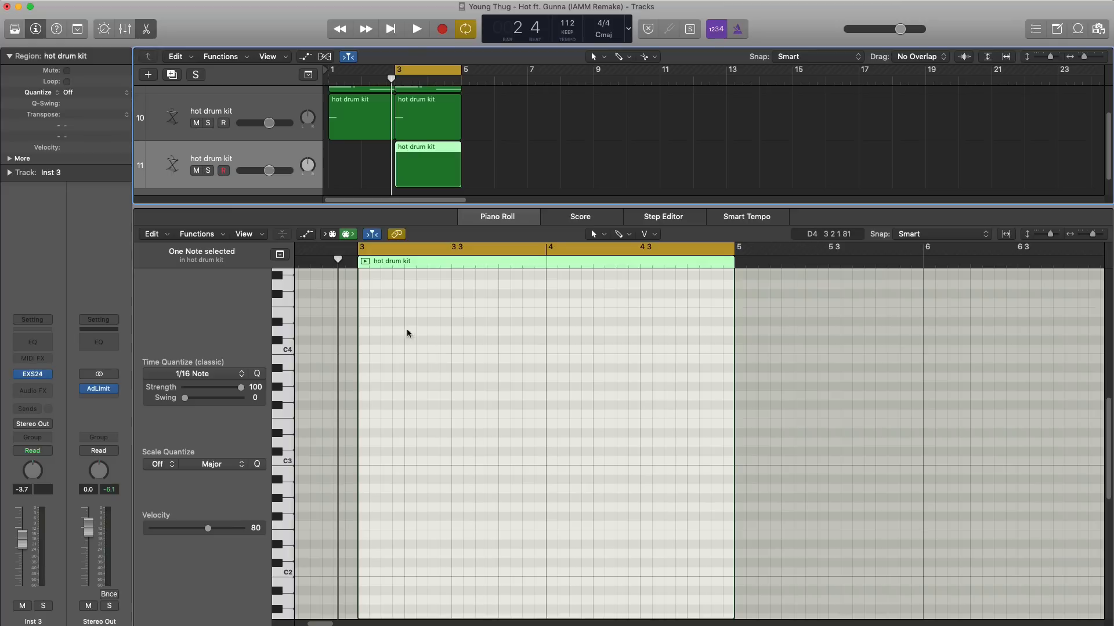
left_click(411, 322)
left_click_drag(411, 328, 463, 348)
key("space")
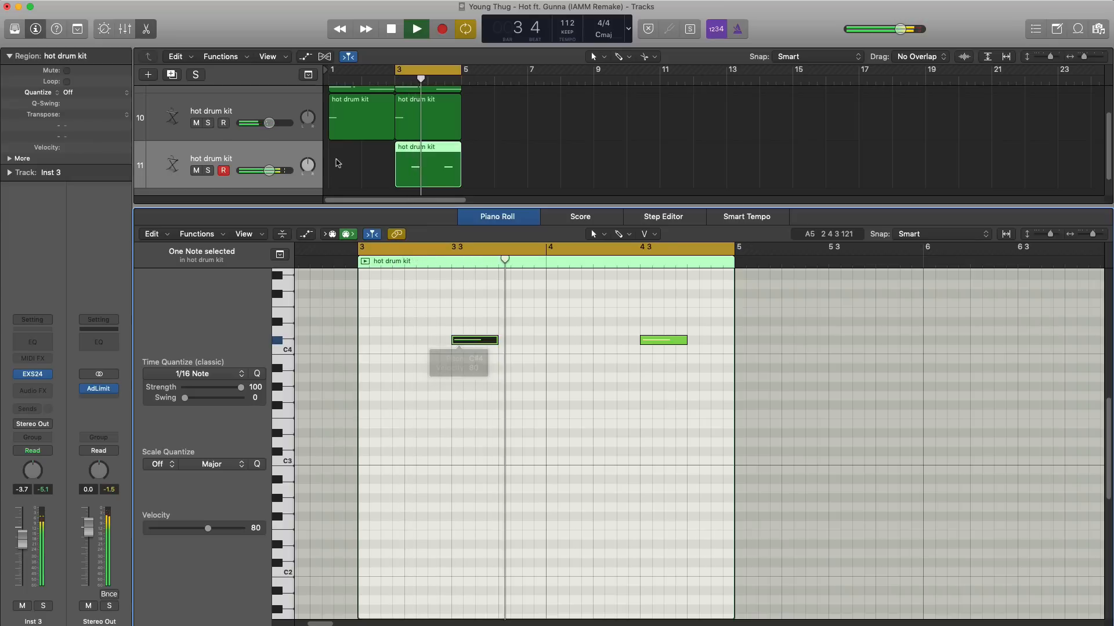
Step: Lower track 11's volume to -4.6 dB, stop playback, and duplicate the track
left_click_drag(270, 177, 266, 177)
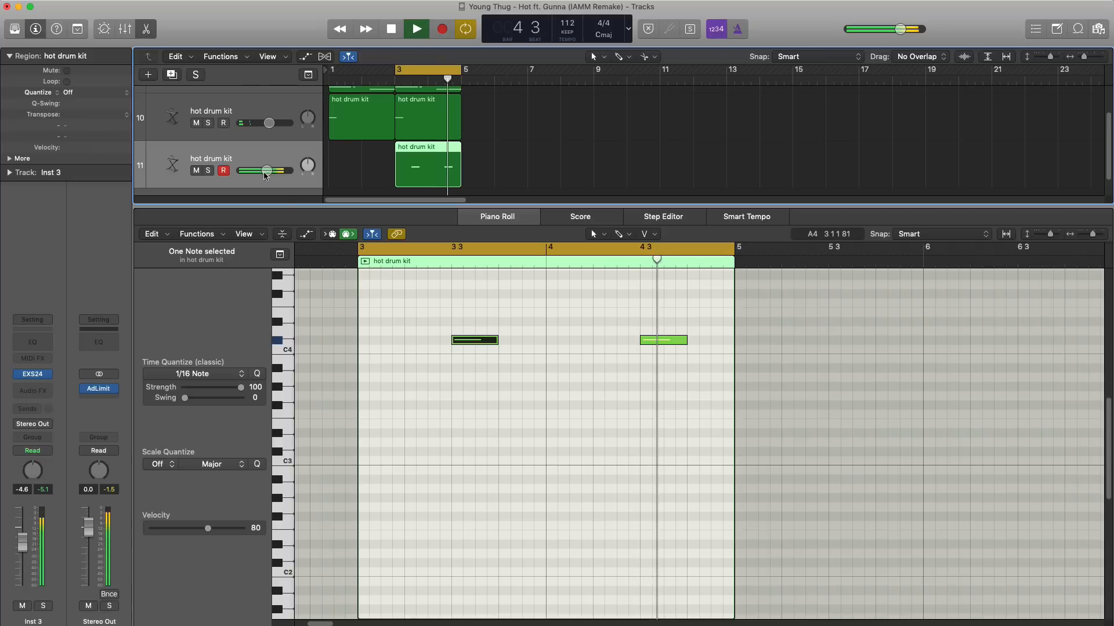
key("space")
left_click(173, 77)
left_click(417, 190, "super")
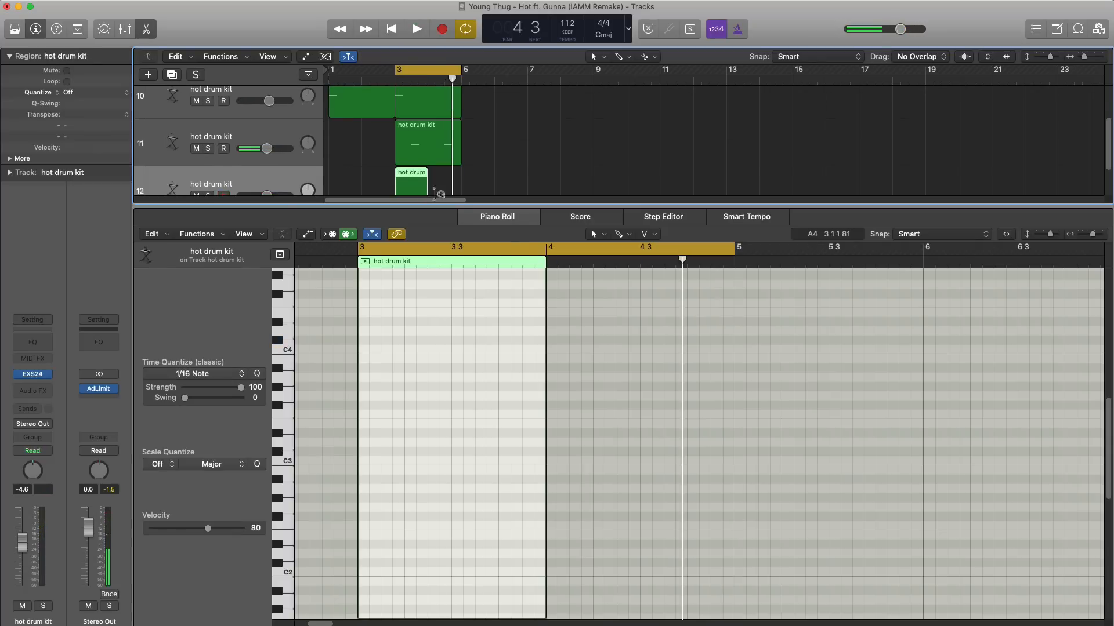
left_click_drag(435, 194, 462, 195)
key("super+z")
key("Delete")
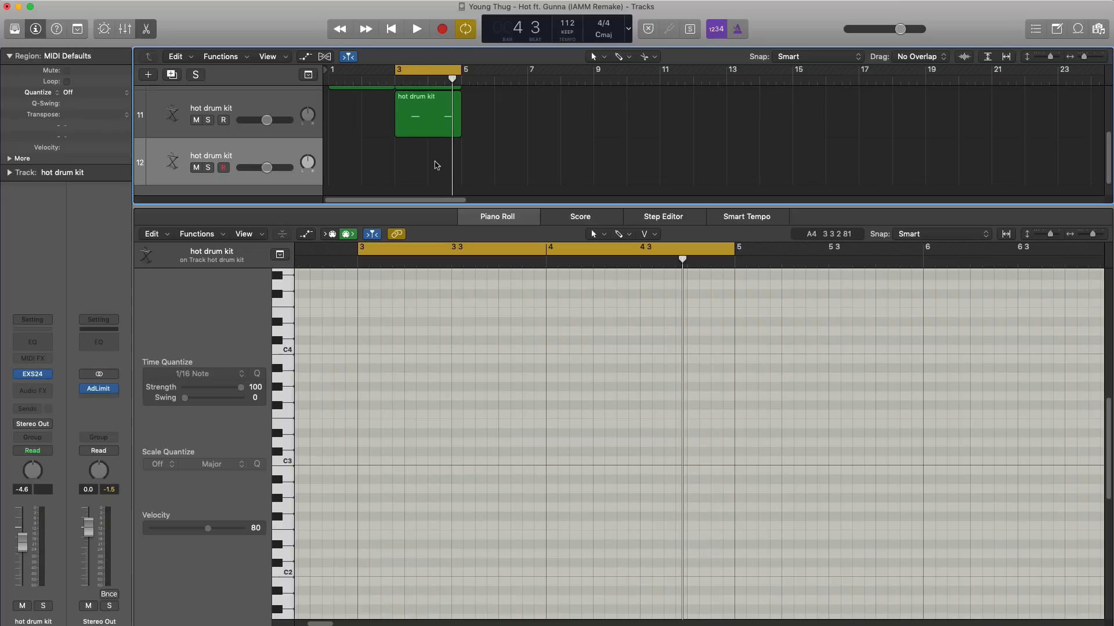
Step: Copy track 11's two-bar region onto track 12 and move both notes to D#4, an eighth note earlier
left_click_drag(434, 130, 435, 160)
left_click_drag(424, 311, 633, 327)
key("space")
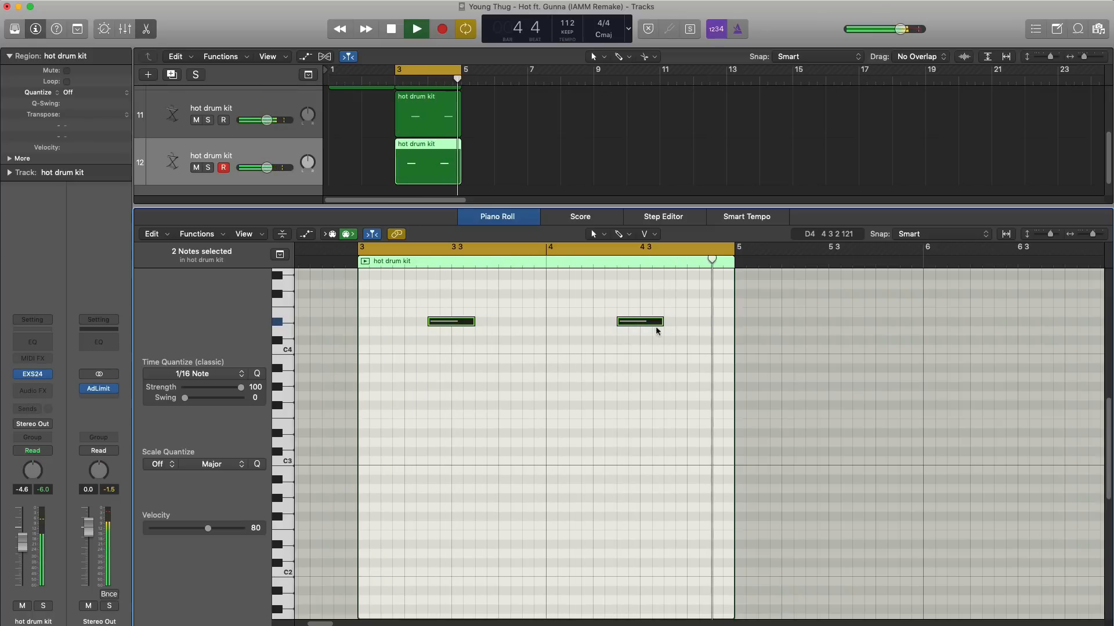
Step: Shorten both D#4 notes to an eighth note and lower track 12's volume to -5.8 dB
left_click_drag(661, 322, 628, 322)
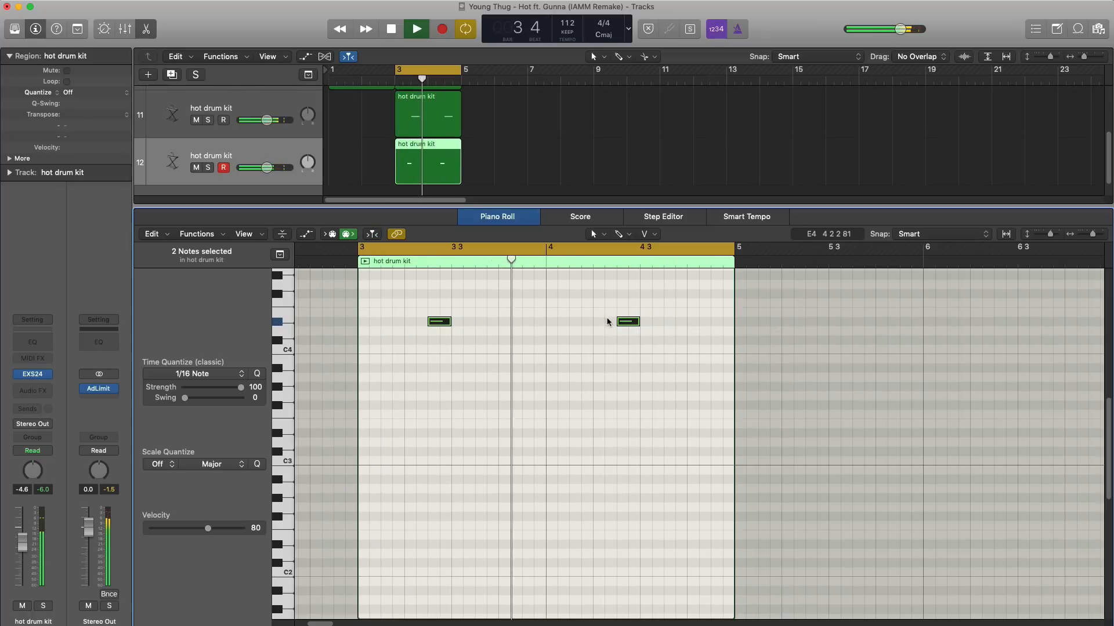
key("p")
left_click_drag(270, 263, 263, 265)
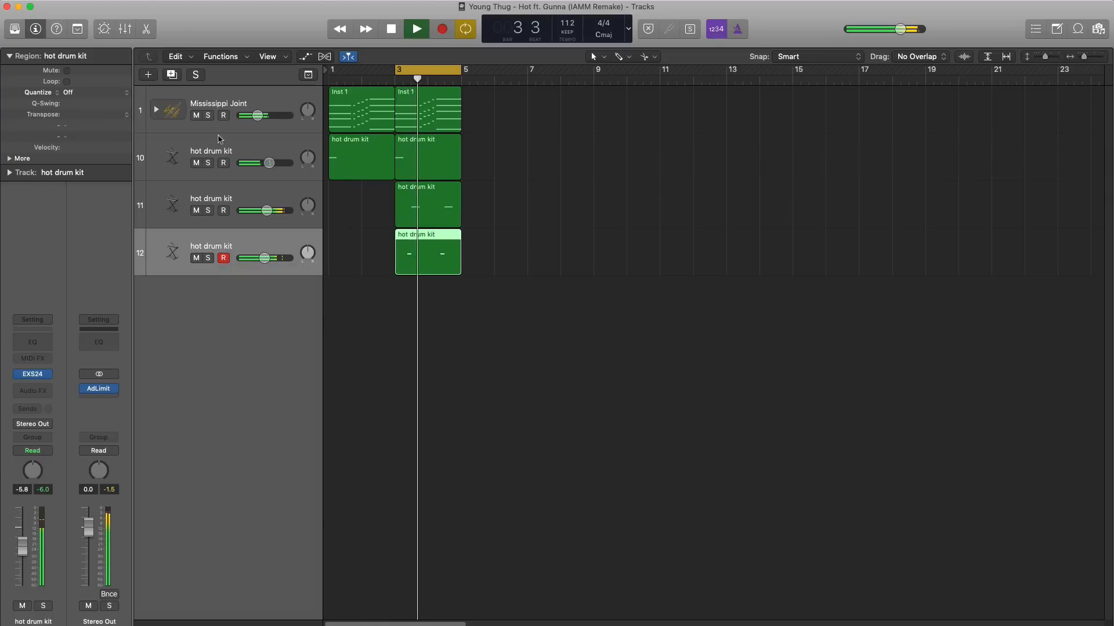
Step: Duplicate track 12 and create a two-bar MIDI region at bar 3 on the new track, opened for note editing
key("super+d")
key("space")
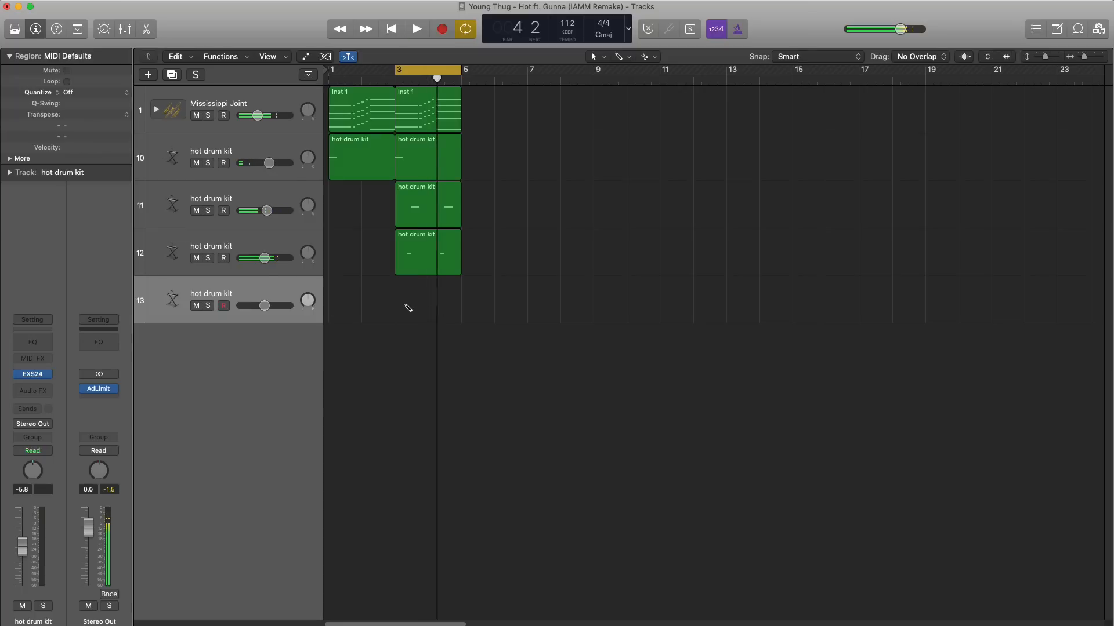
left_click(409, 308)
left_click_drag(428, 311, 462, 311)
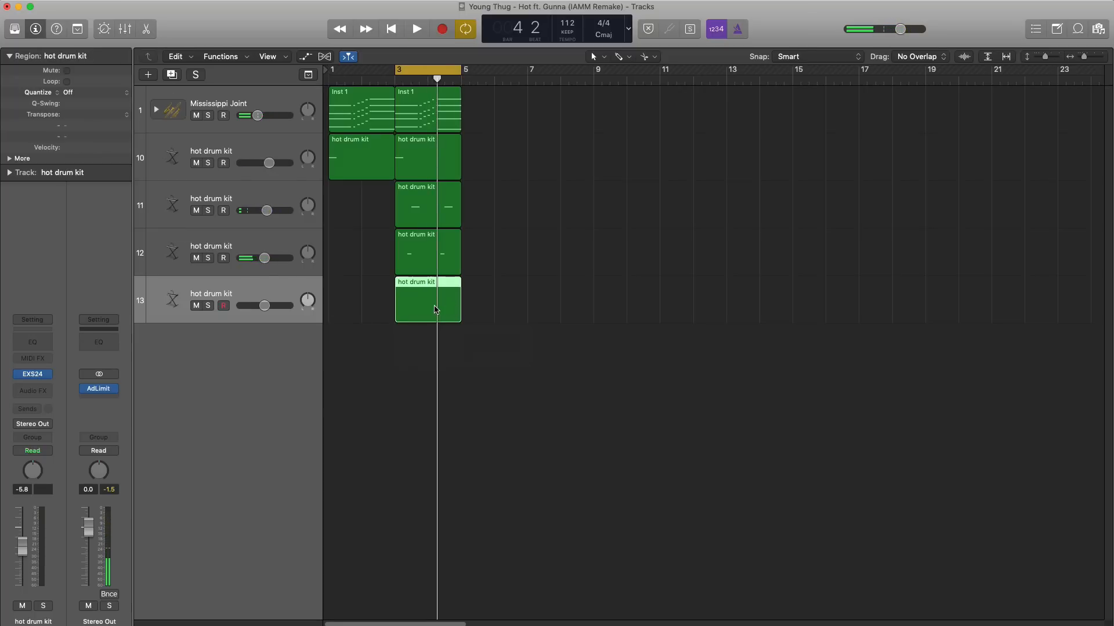
double_click(436, 310)
Step: Add eighth-note C1 notes on beats 1 and 4 of bar 3 in track 13's region while playing the loop
scroll(395, 499, "down", 2)
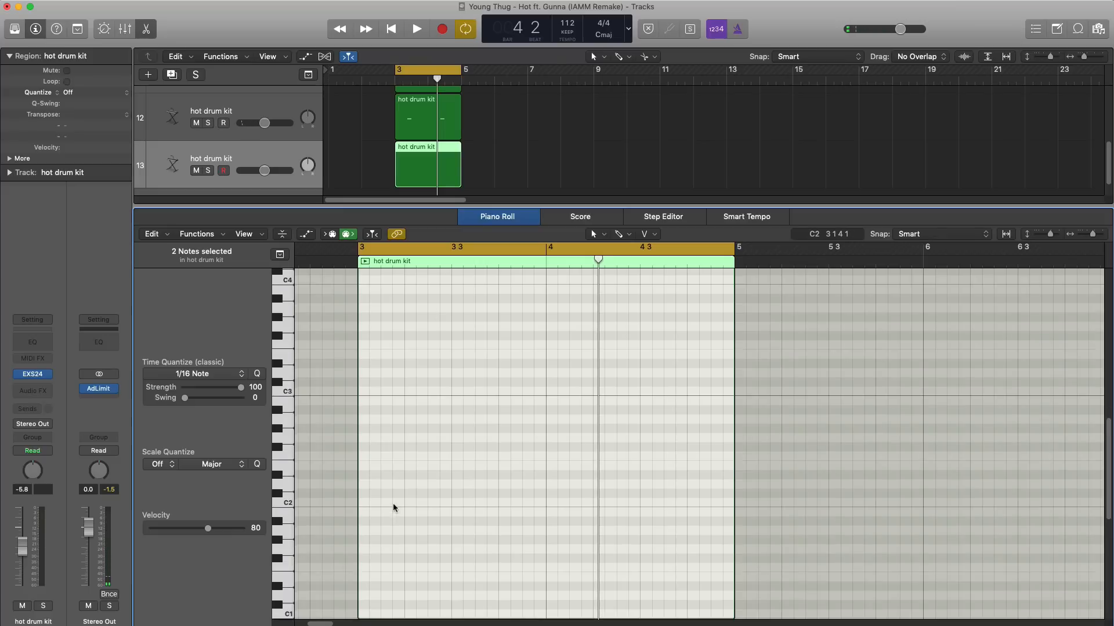
scroll(393, 508, "down", 4)
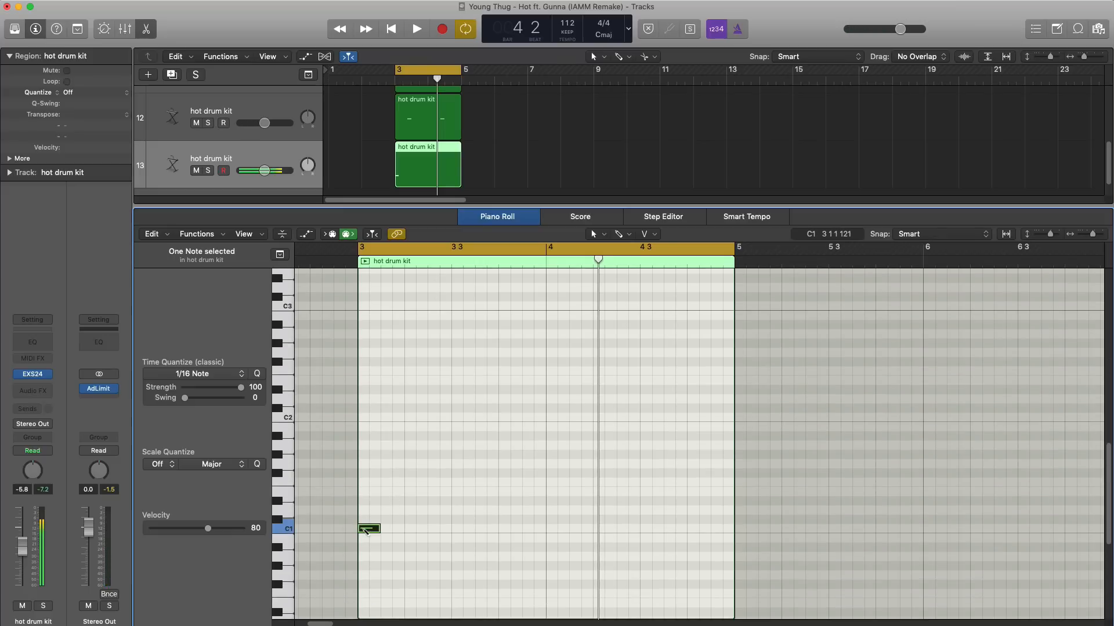
left_click(366, 530)
key("shift+space")
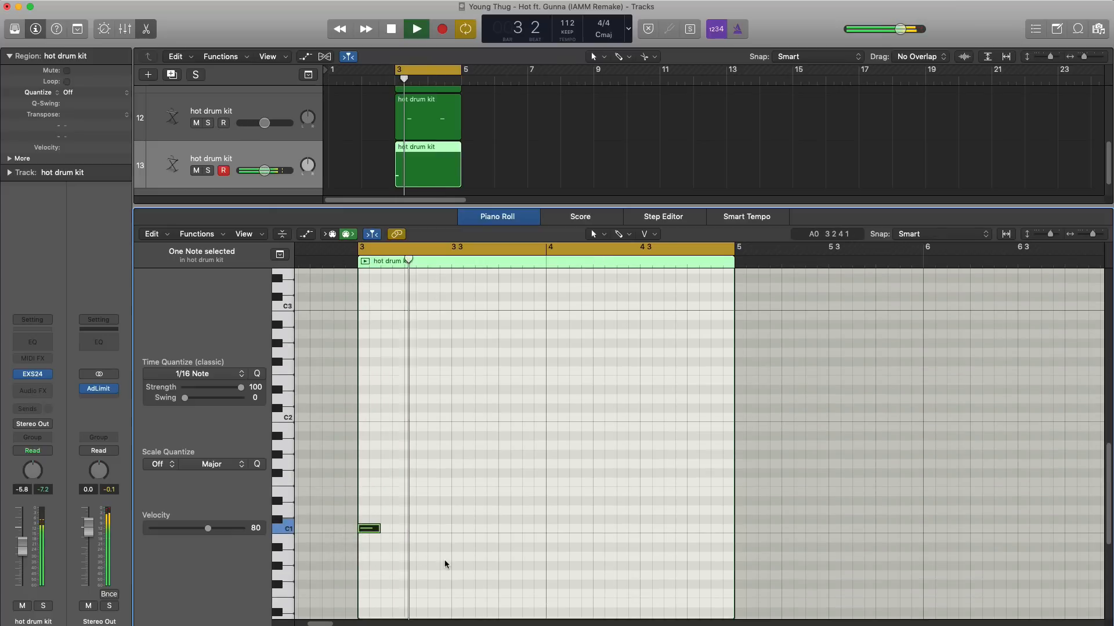
left_click(503, 529, "super")
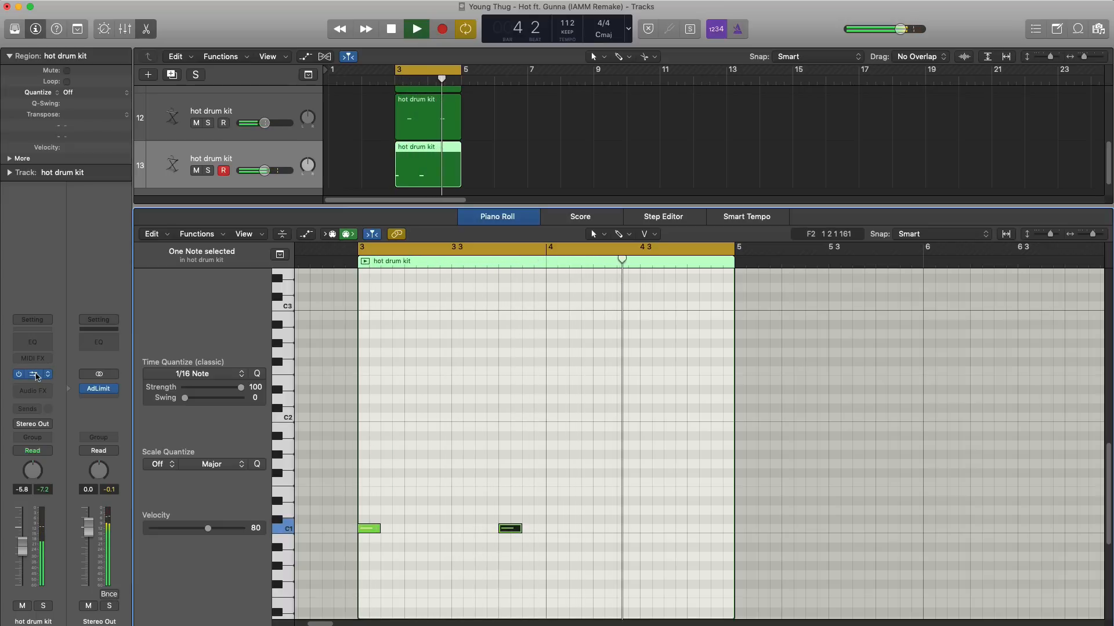
Step: Check track 13's EXS24 sampler, close it, and raise the track's volume to -4.0 dB during playback
left_click(35, 376)
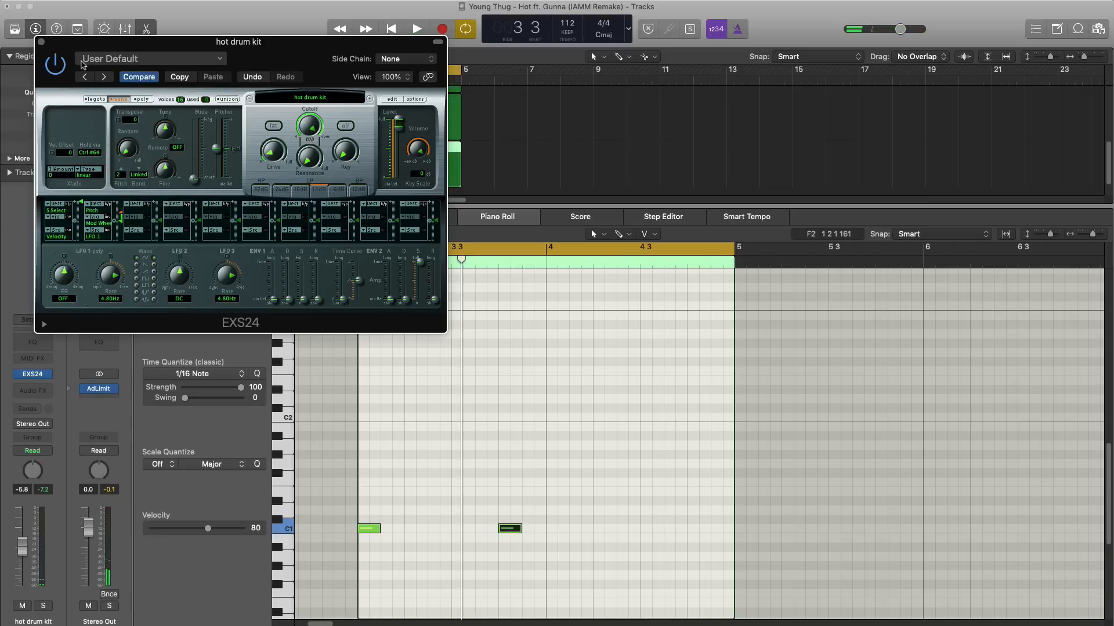
left_click(42, 42)
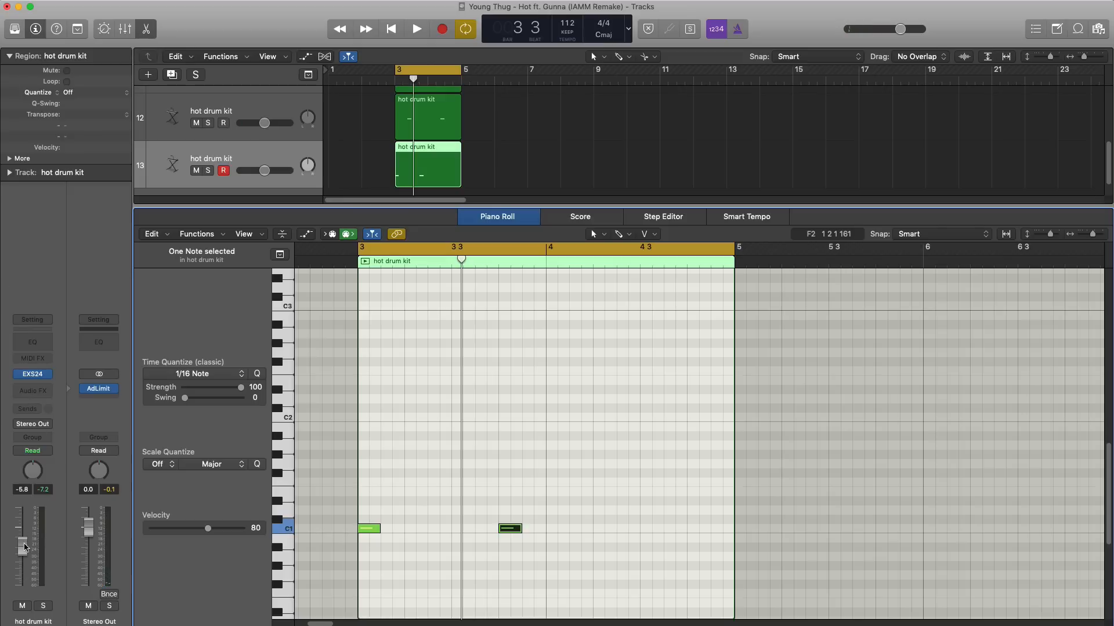
key("x")
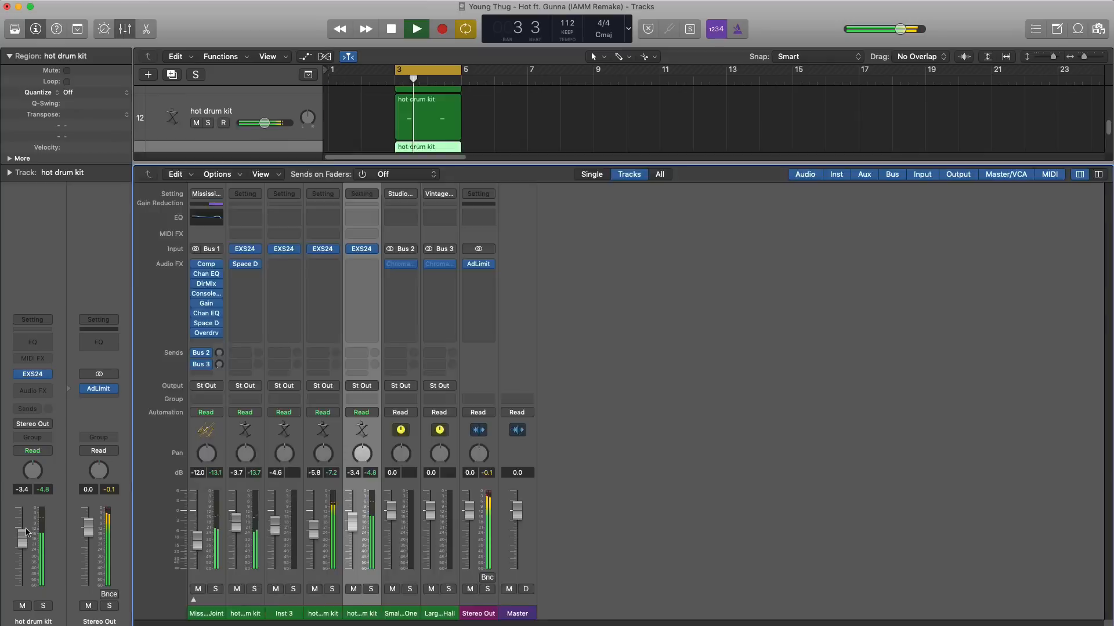
key("x")
left_click_drag(24, 528, 26, 542)
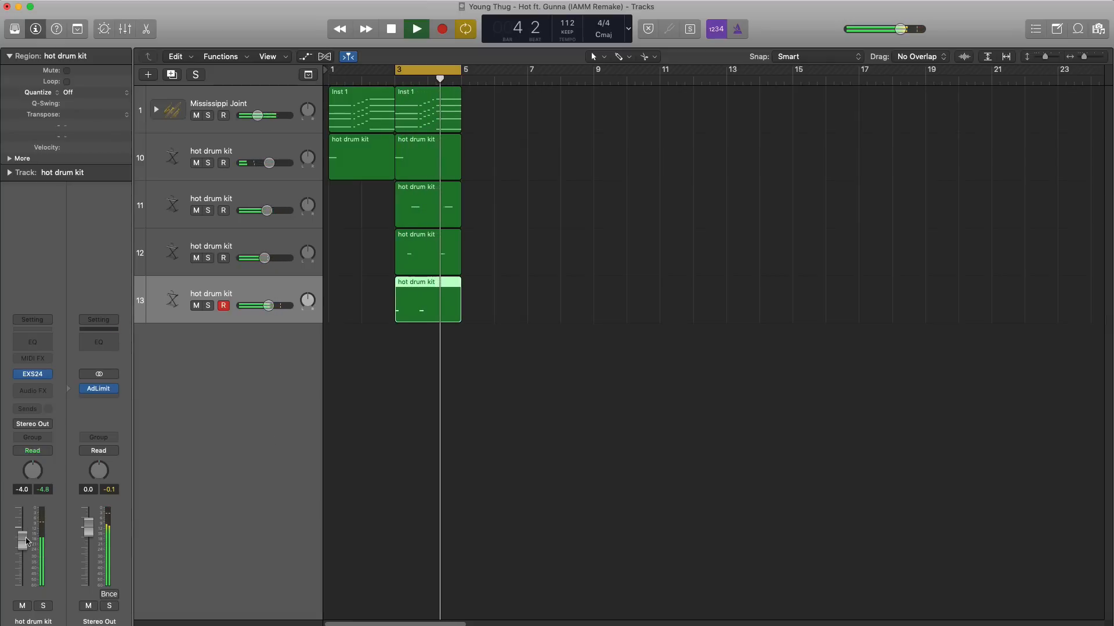
Step: Duplicate track 13 and create a two-bar MIDI region at bar 3 on track 14, opened for note editing
key("super+d")
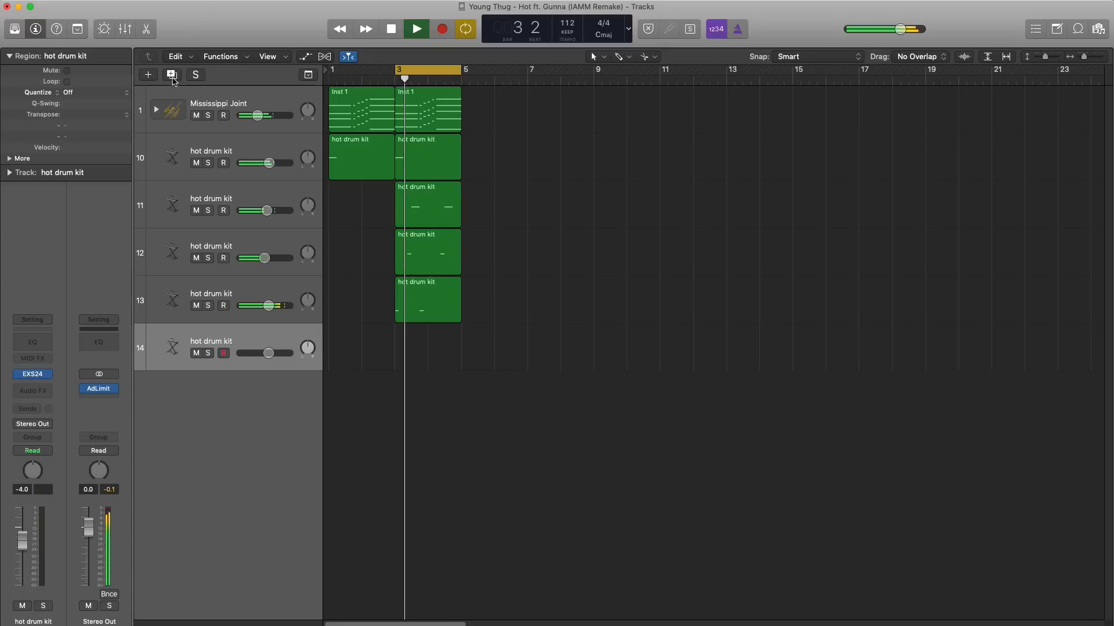
double_click(396, 341)
left_click_drag(435, 362, 461, 358)
double_click(446, 357)
Step: Set time quantize to 1/8 Note, fill bars 3 and 4 with C3 notes using the Brush Tool, and play the loop
left_click(625, 237)
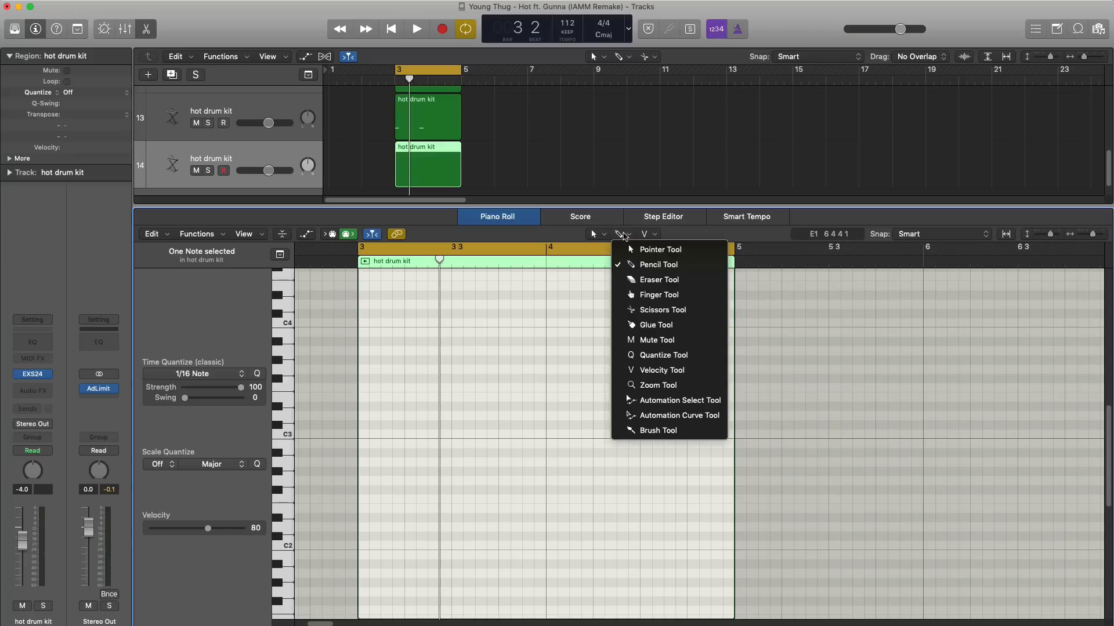
left_click(656, 429)
left_click(203, 374)
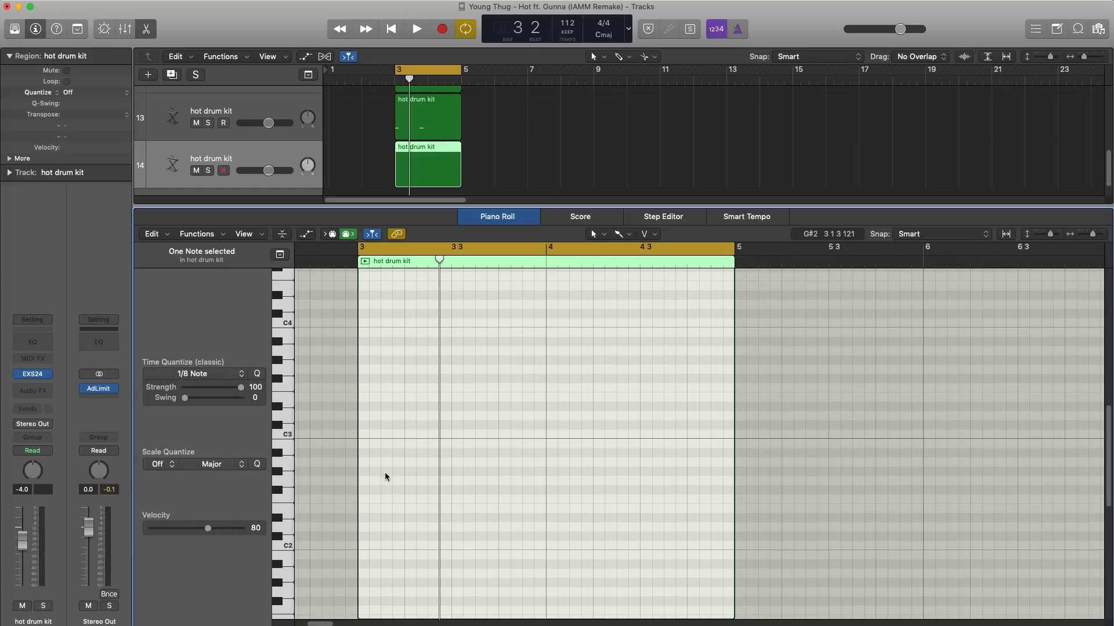
scroll(390, 454, "down", 1)
left_click_drag(360, 425, 434, 428)
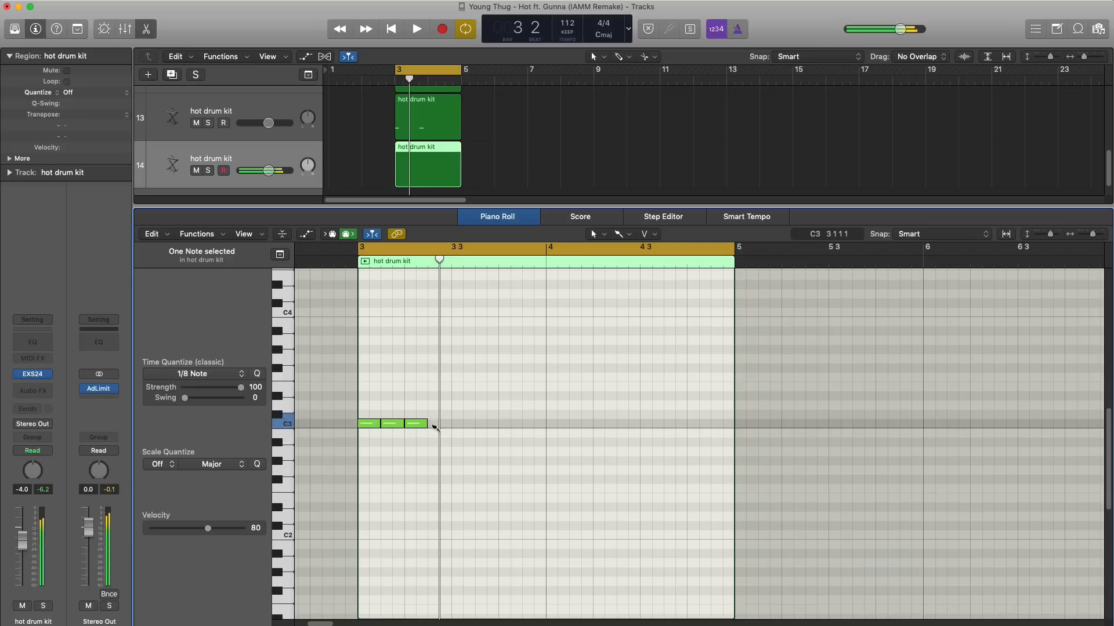
left_click_drag(623, 431, 714, 428)
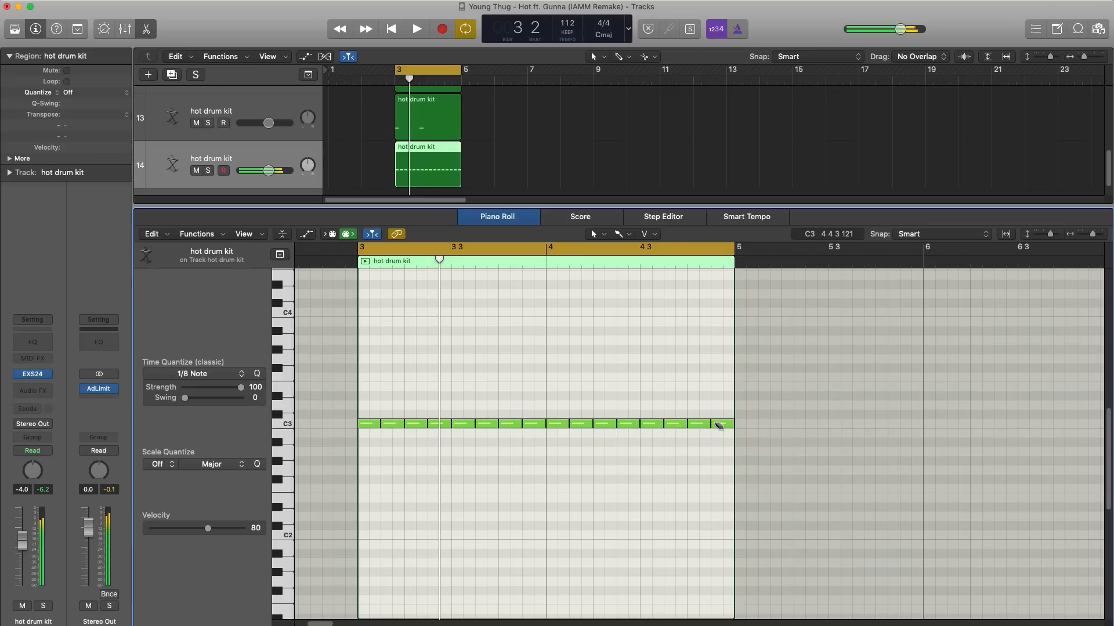
key("space")
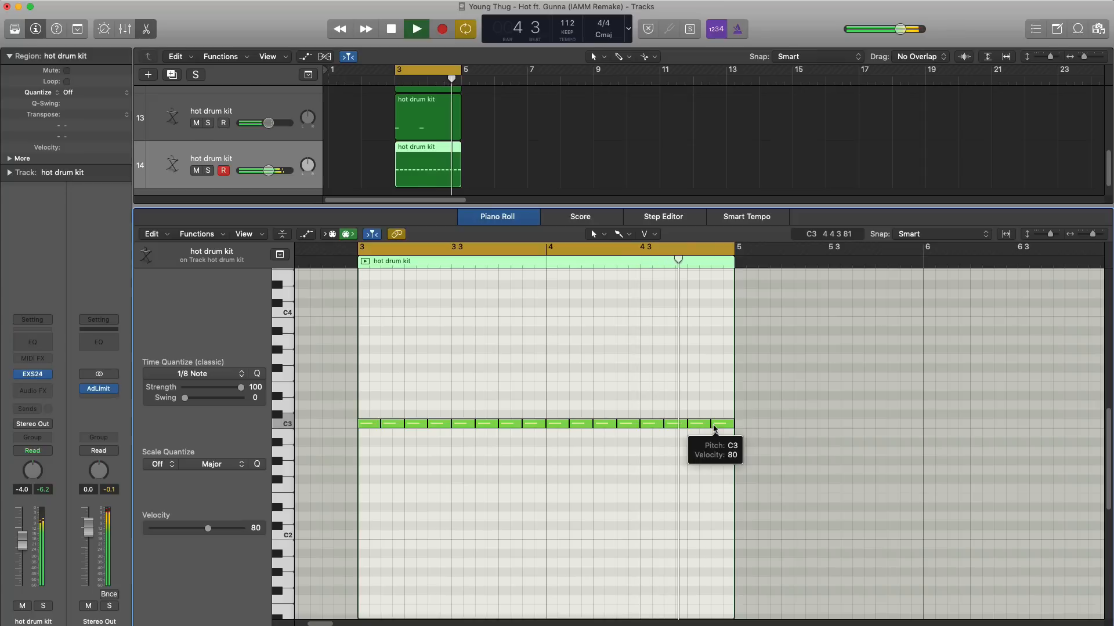
key("space")
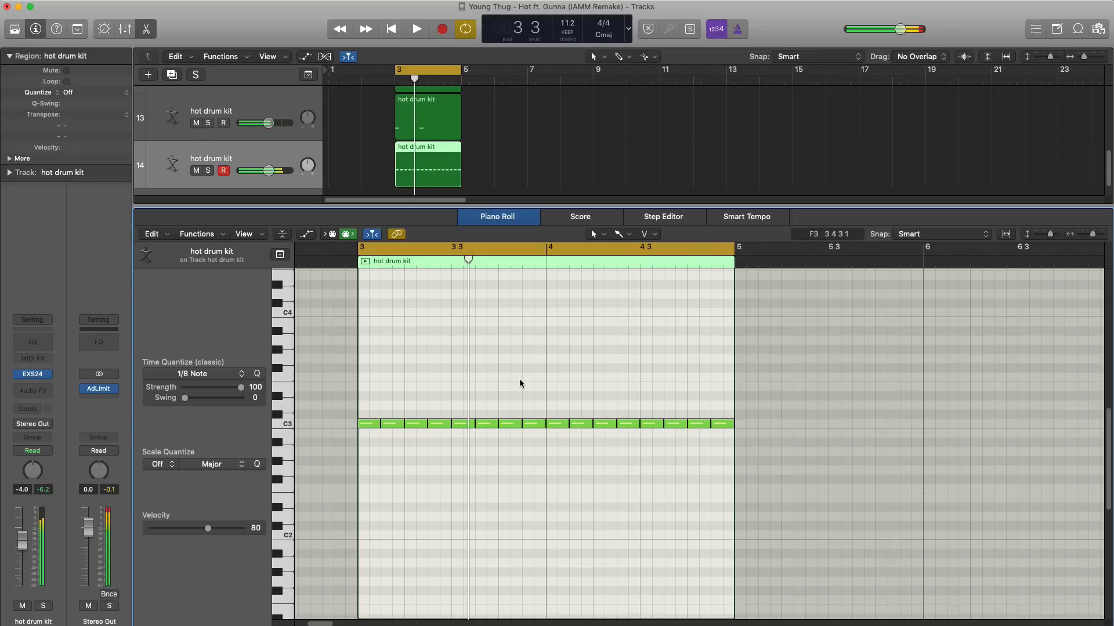
Step: Replace the eighth note on beat 3 of bar 3 with three 1/16 Triplet notes, the third lowered to A#2, and play the loop
left_click(191, 374)
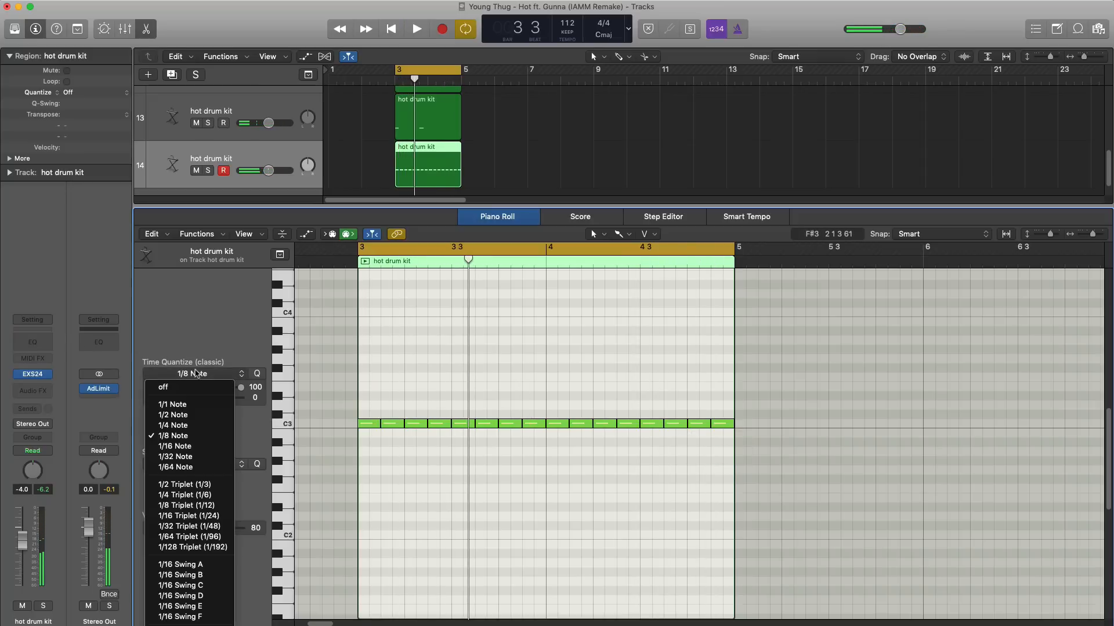
left_click(195, 516)
left_click(462, 424)
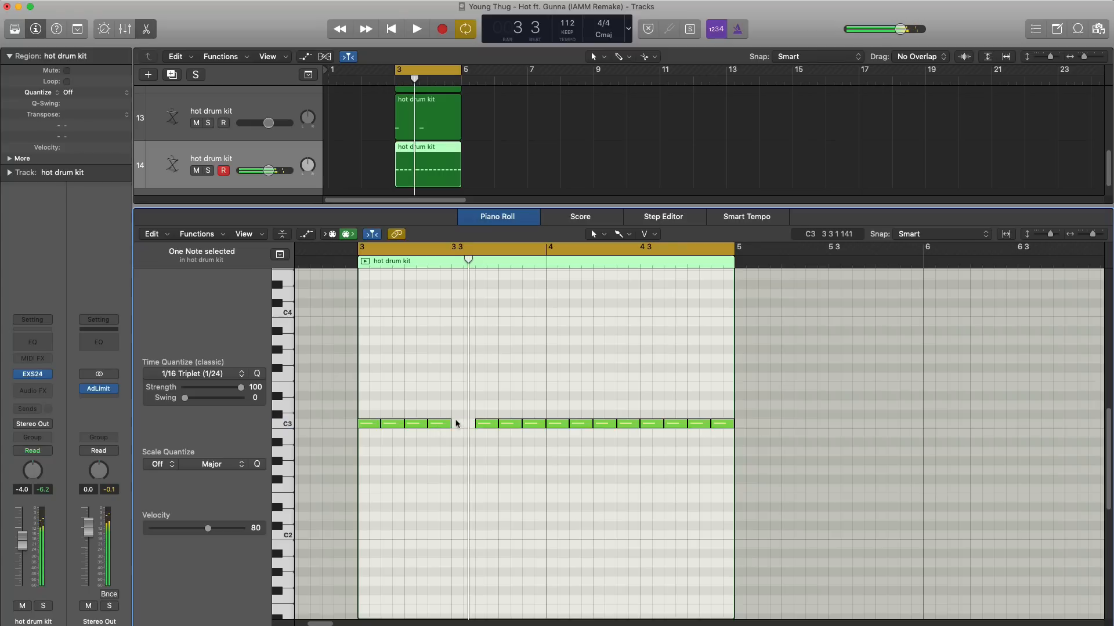
left_click(456, 426)
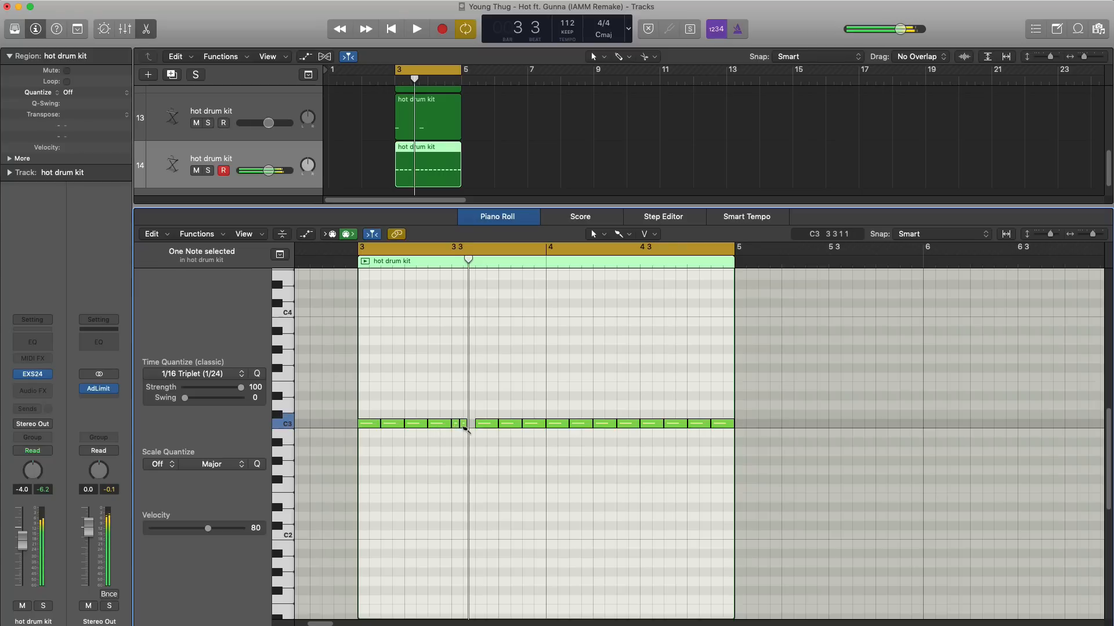
left_click_drag(464, 426, 463, 427)
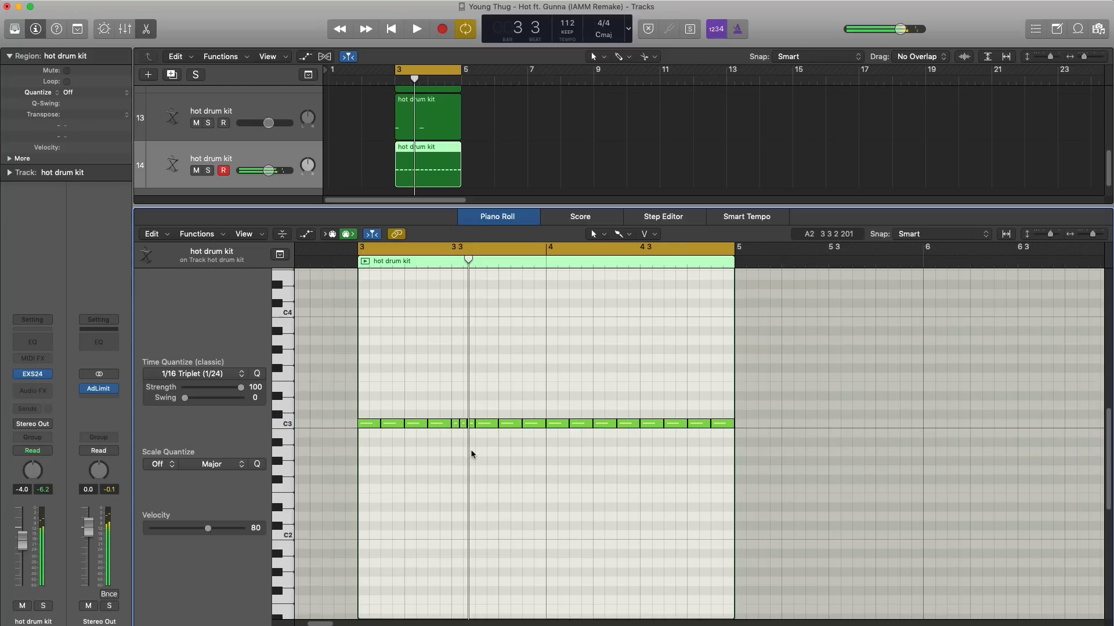
left_click_drag(471, 428, 471, 449)
left_click_drag(471, 452, 472, 448)
key("space")
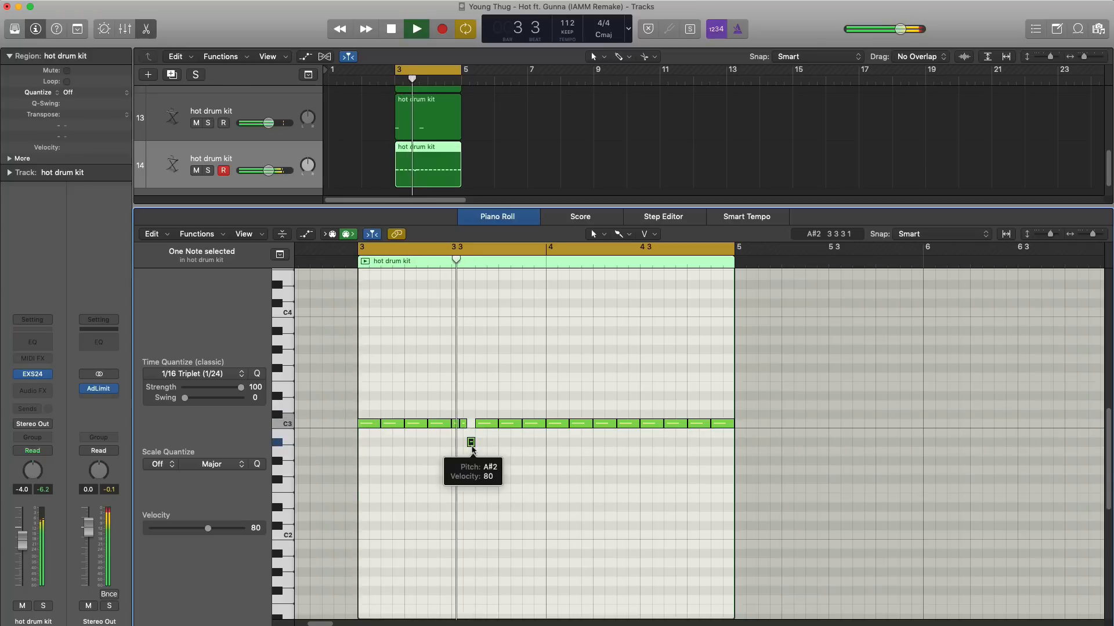
key("space")
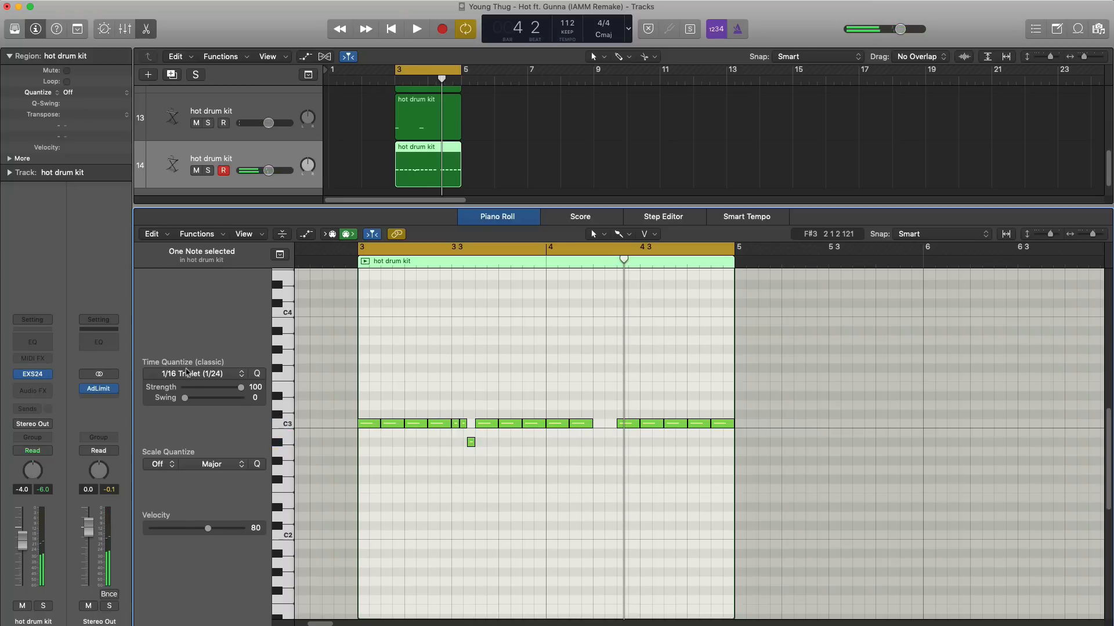
Step: Try three 1/32 Note C3 hits on beat 2 of bar 4 in track 14's region and play the loop
left_click(186, 372)
left_click(188, 458)
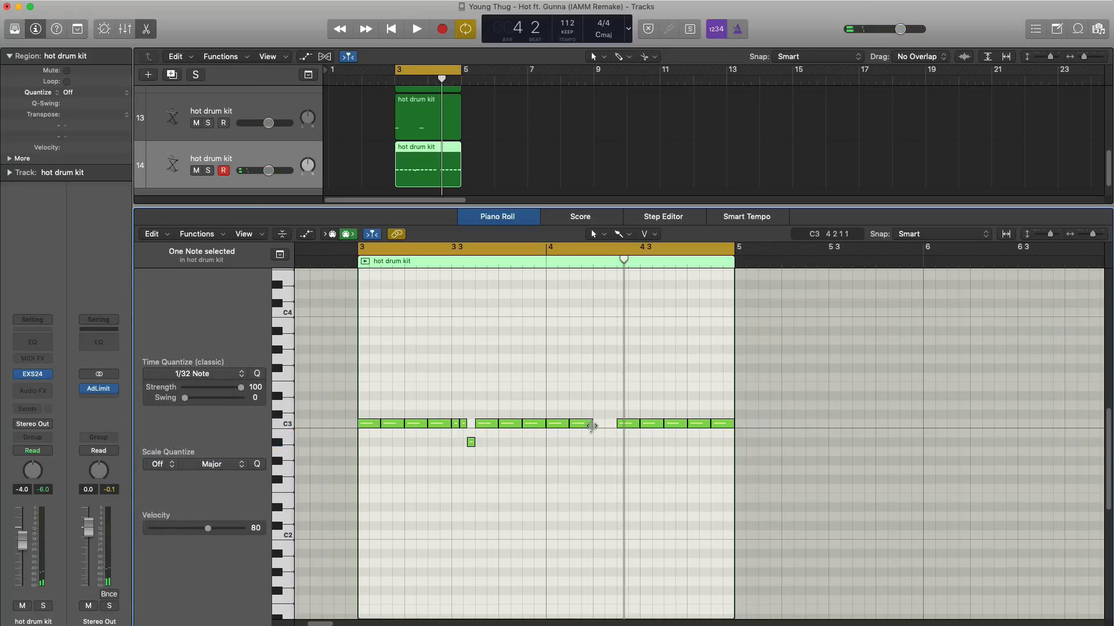
key("q")
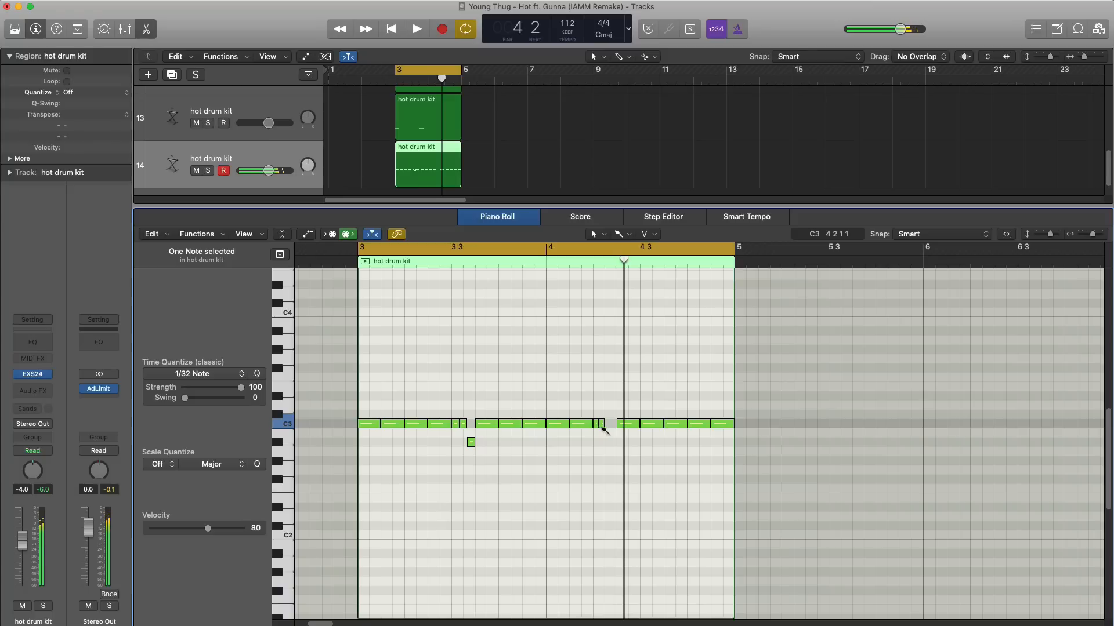
left_click(609, 480)
key("space")
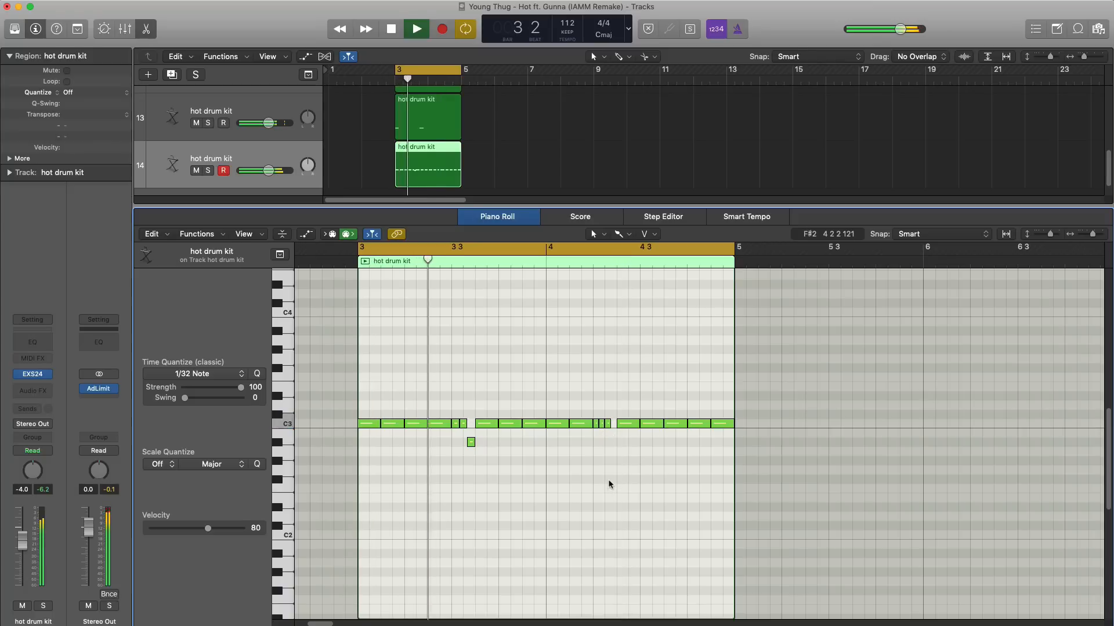
scroll(609, 480, "up", 3)
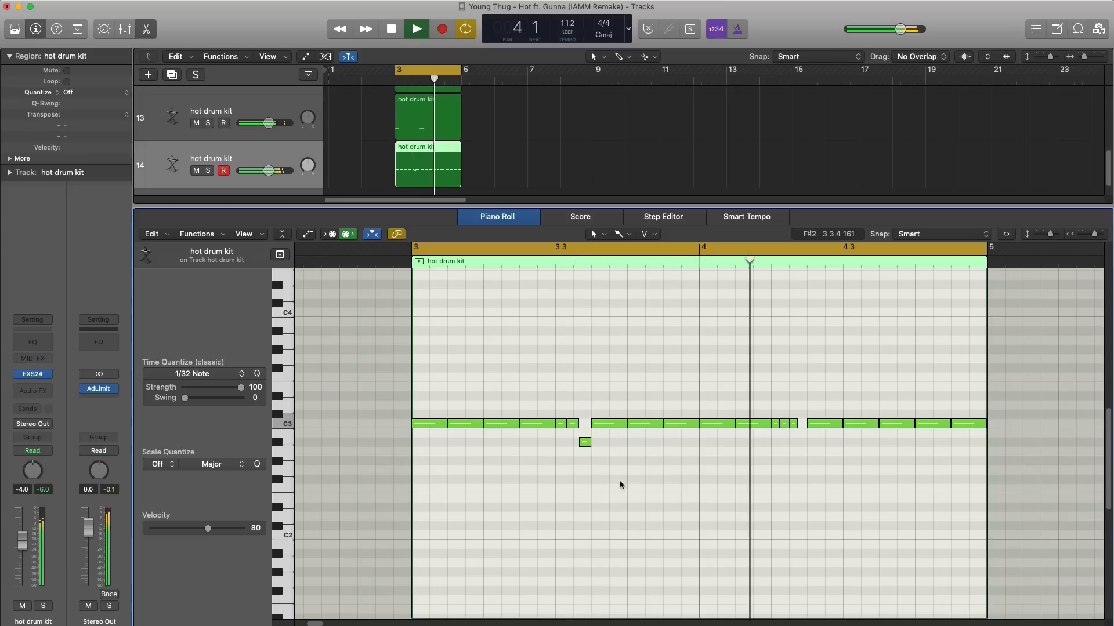
key("space")
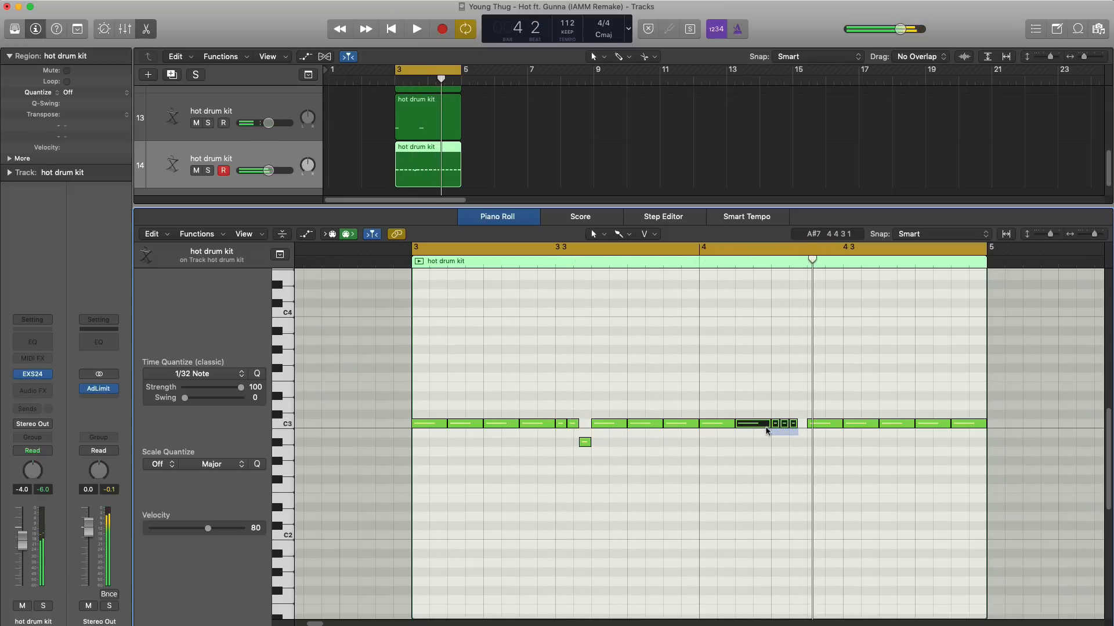
Step: Replace the three short notes on beat 2 of bar 4 with three 1/32 Triplet C3 notes and play the loop
left_click(192, 374)
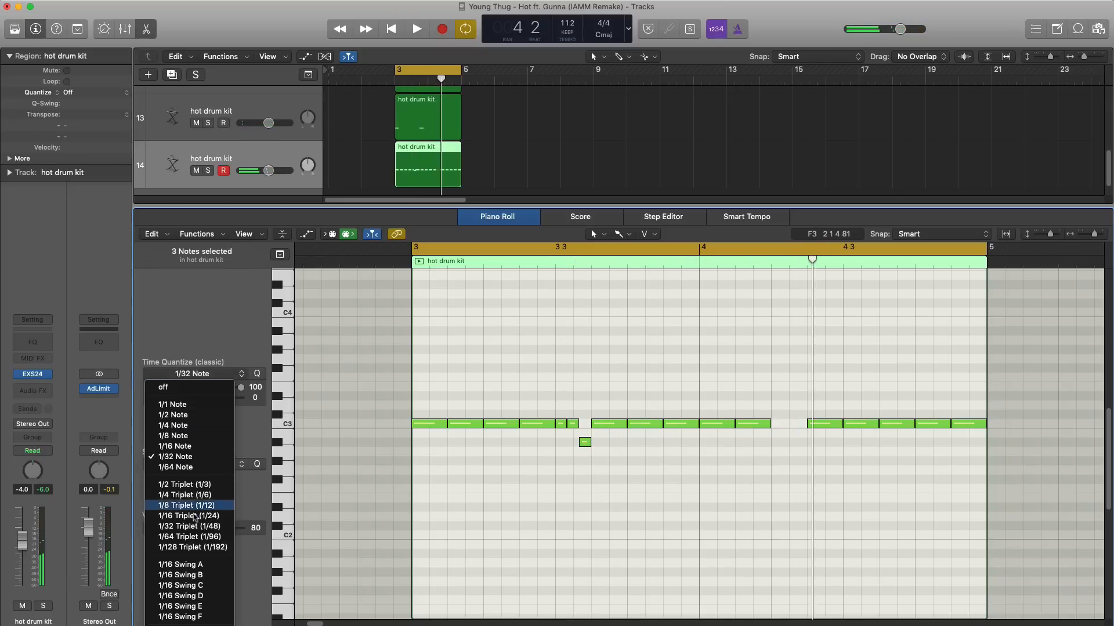
left_click(185, 531)
left_click(776, 425, "super")
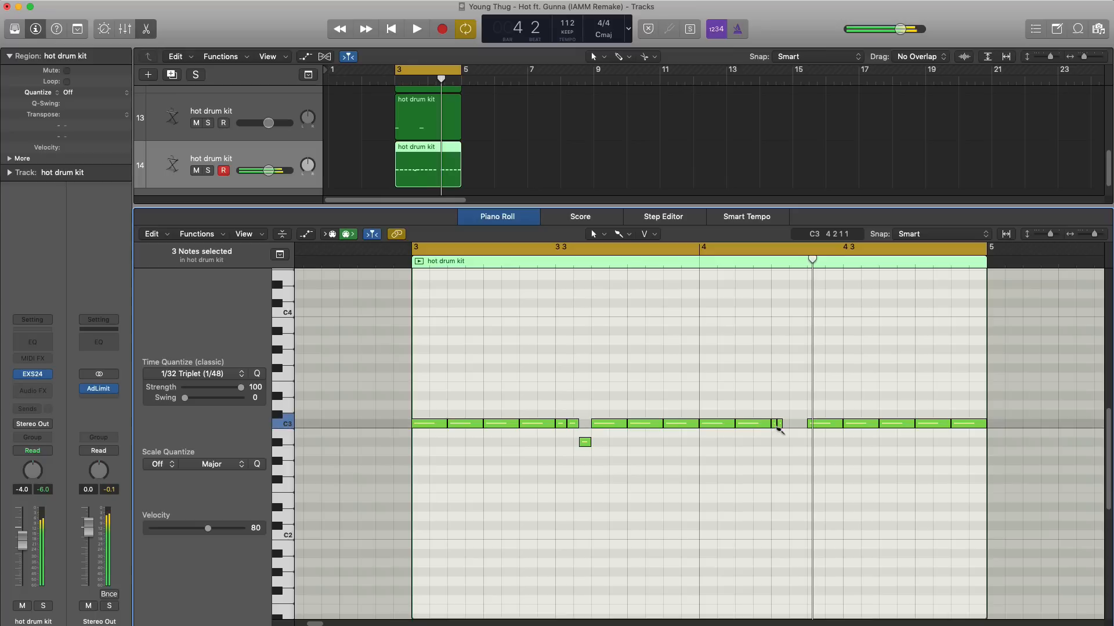
key("space")
mouse_move(783, 428)
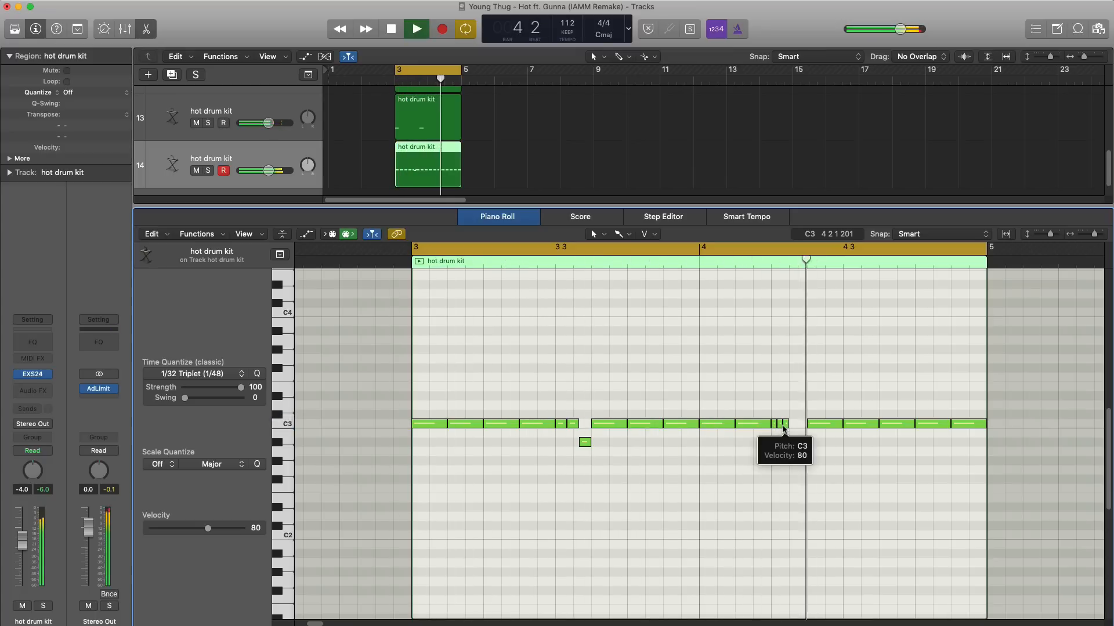
key("space")
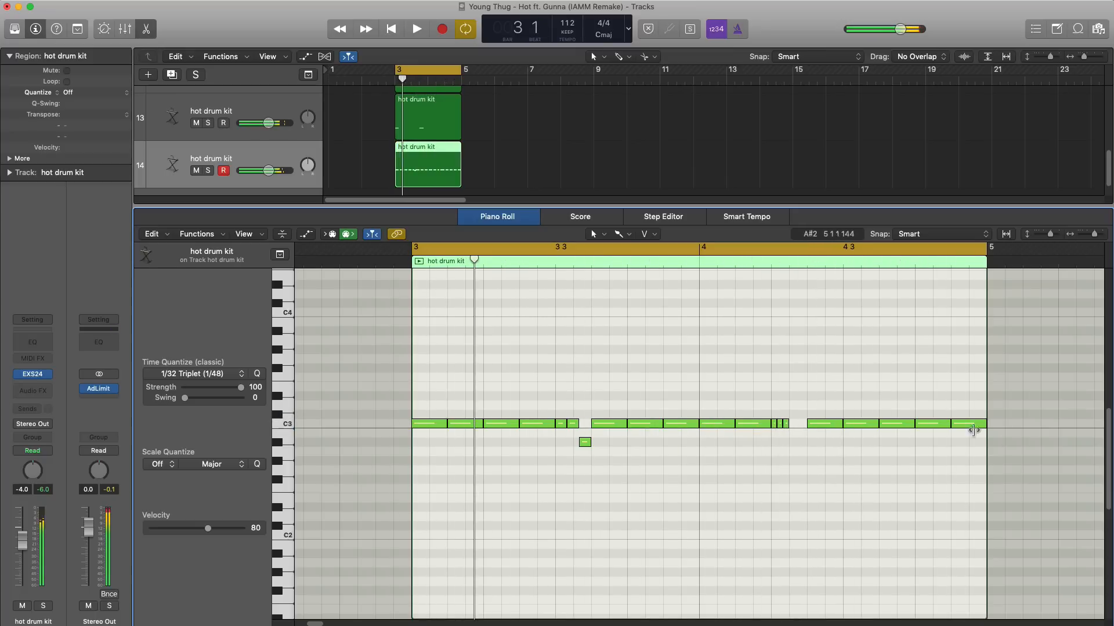
Step: Replace the last two C3 notes of bar 4 with six 1/16 Triplet notes on A#2 and play the loop
left_click_drag(956, 445, 956, 445)
key("Delete")
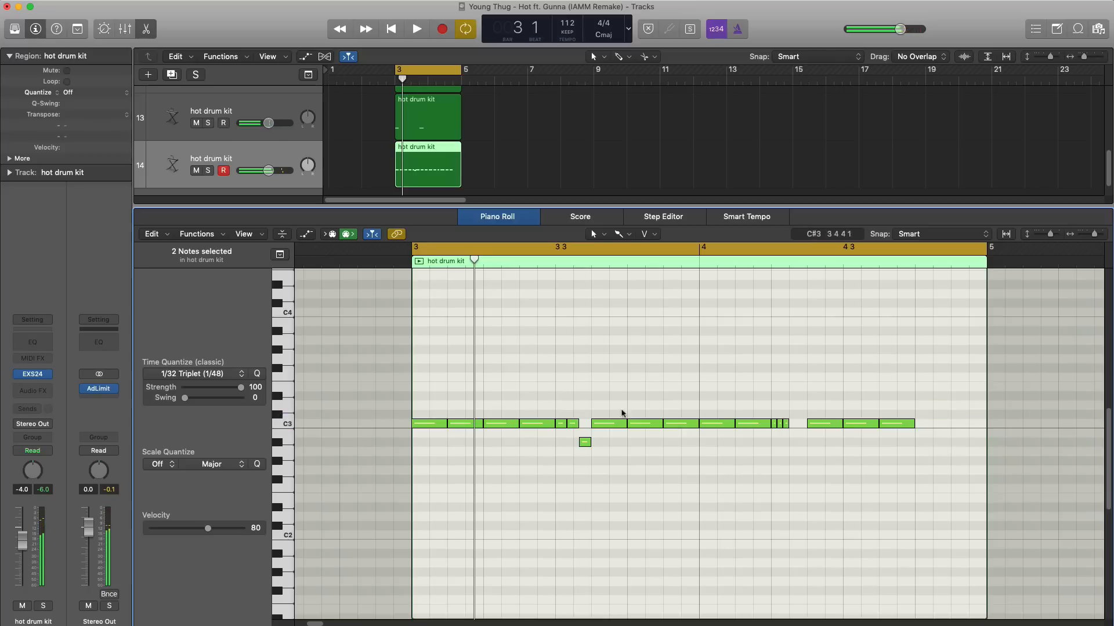
left_click(200, 377)
left_click(810, 407)
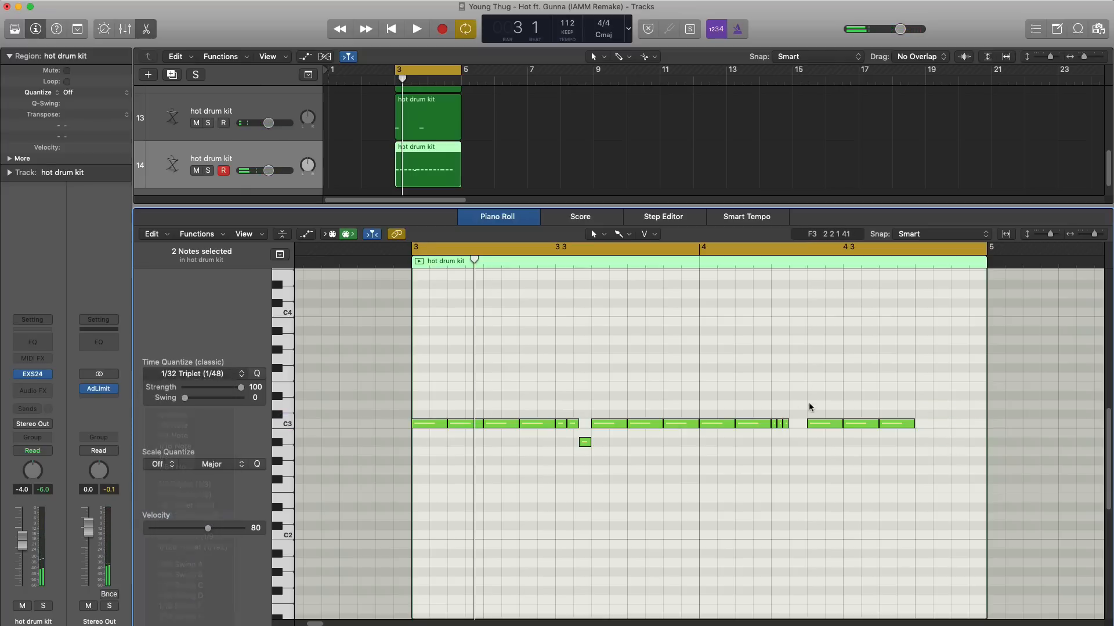
left_click(919, 443)
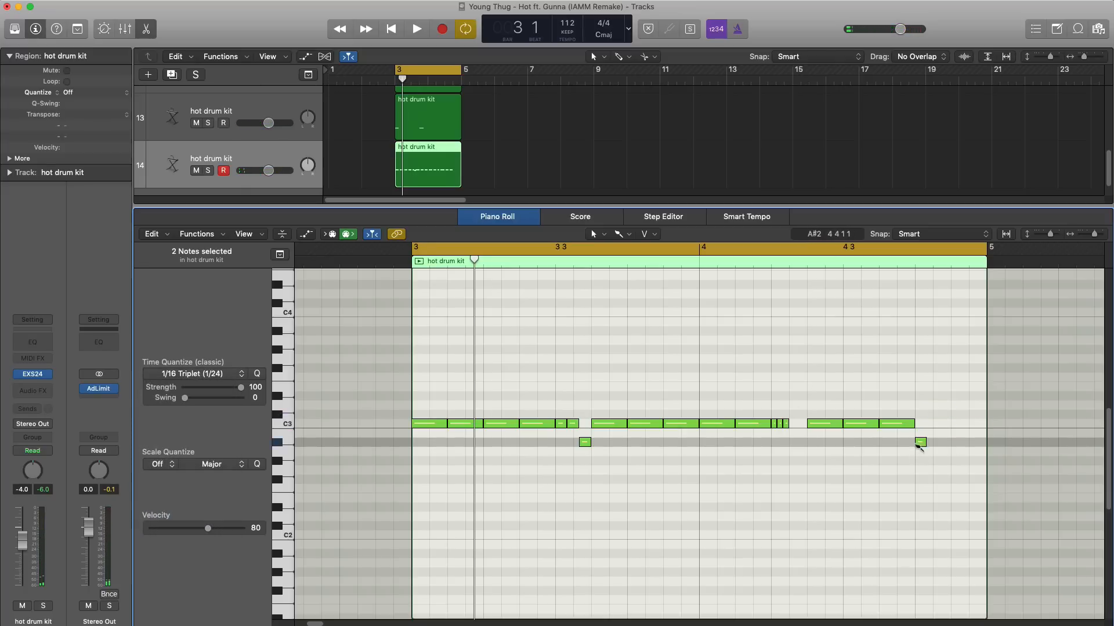
left_click(978, 443)
key("space")
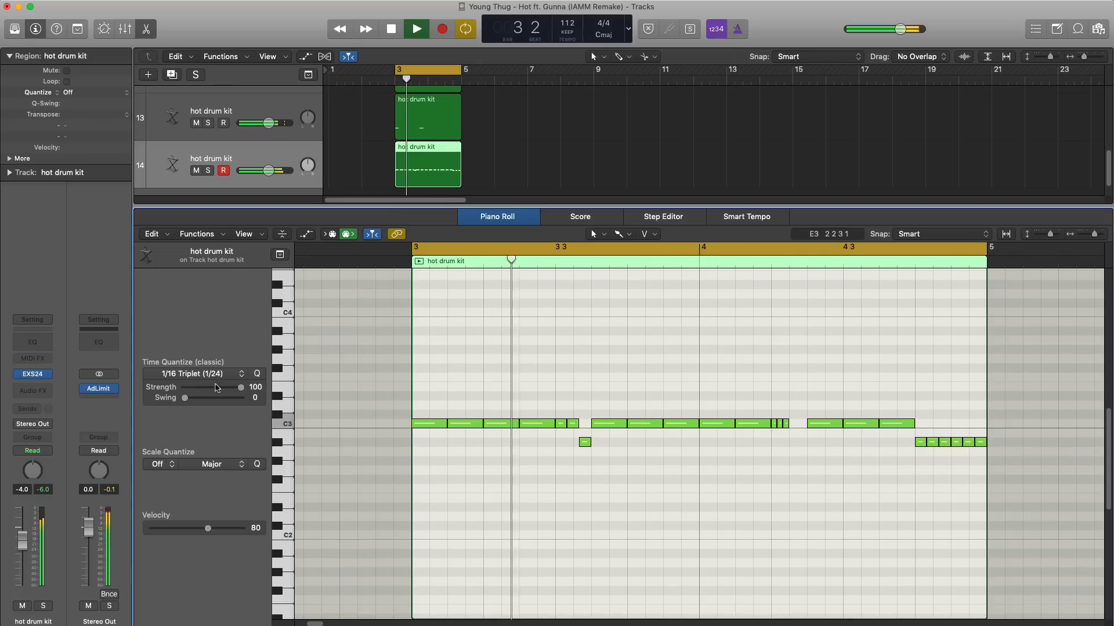
key("space")
Step: Add a Sample Delay in ms with Delay Left at 3.8 ms to track 14, and lower the track's volume to -4.6 dB
left_click(36, 392)
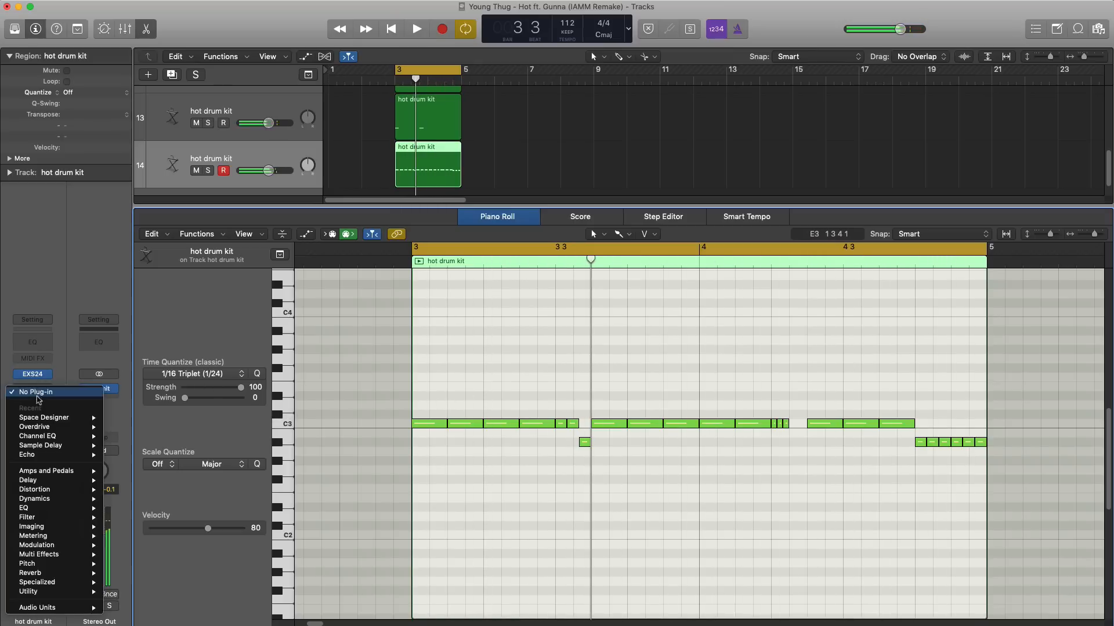
mouse_move(57, 481)
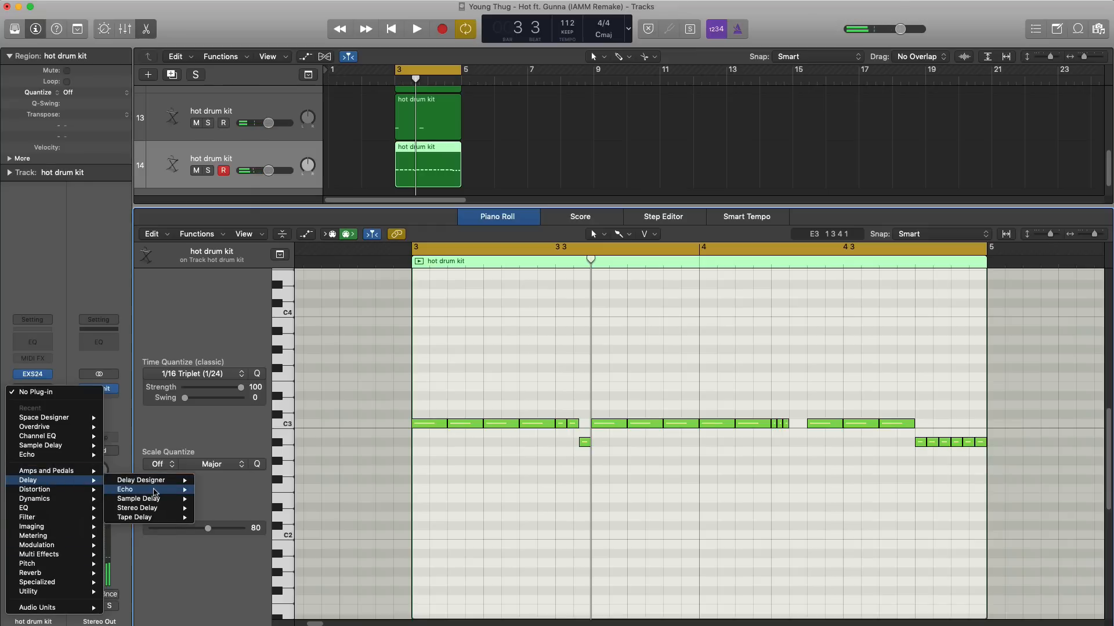
left_click(219, 498)
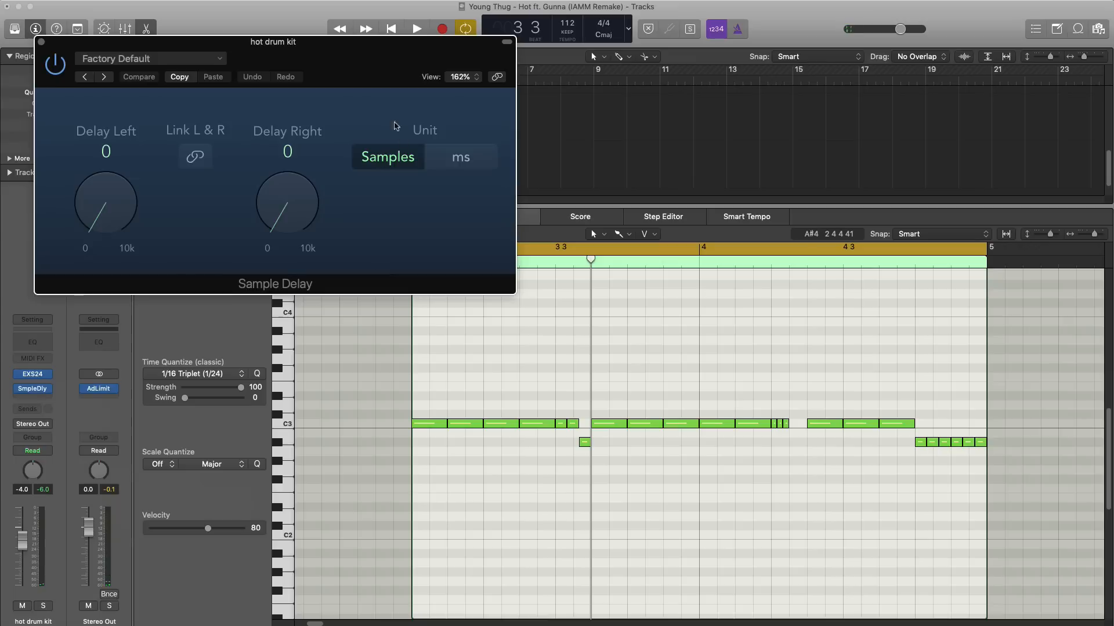
left_click(460, 158)
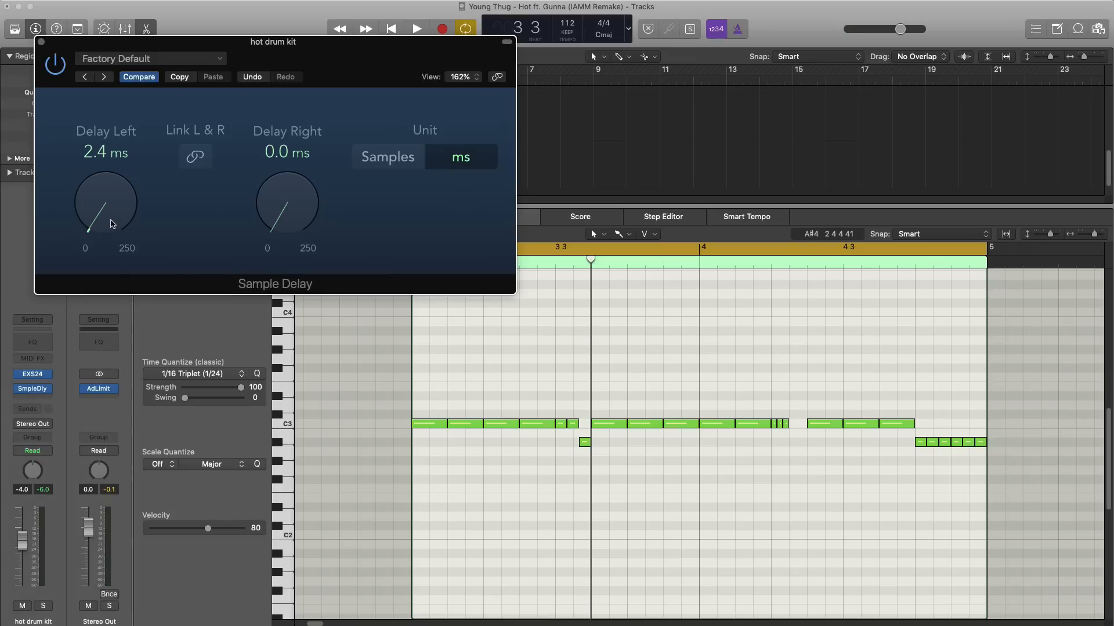
key("space")
left_click_drag(112, 223, 99, 203)
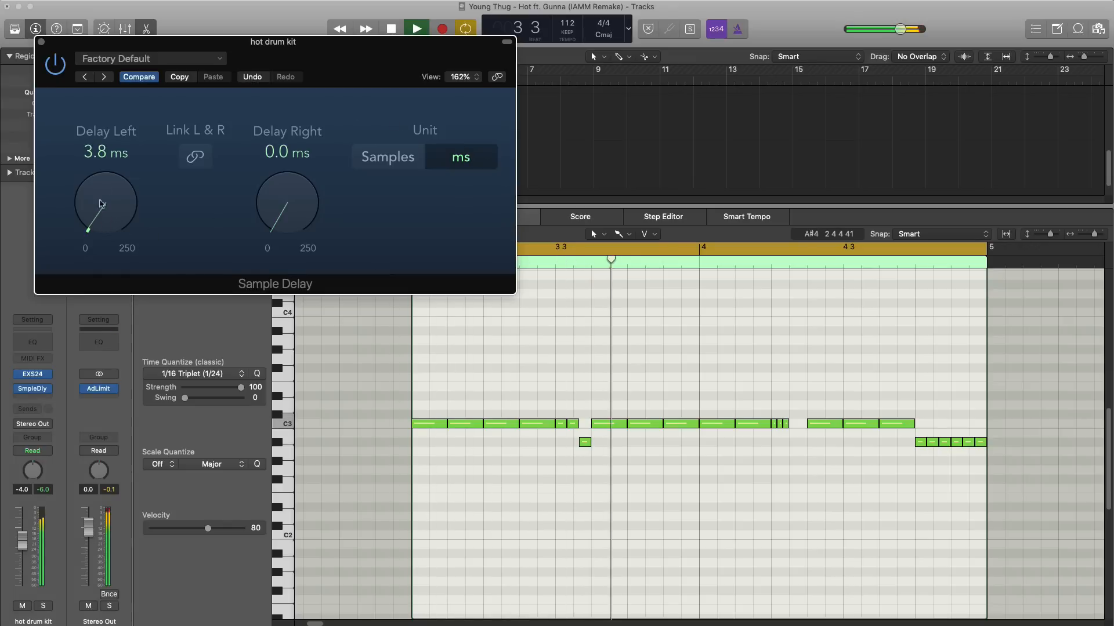
left_click(42, 43)
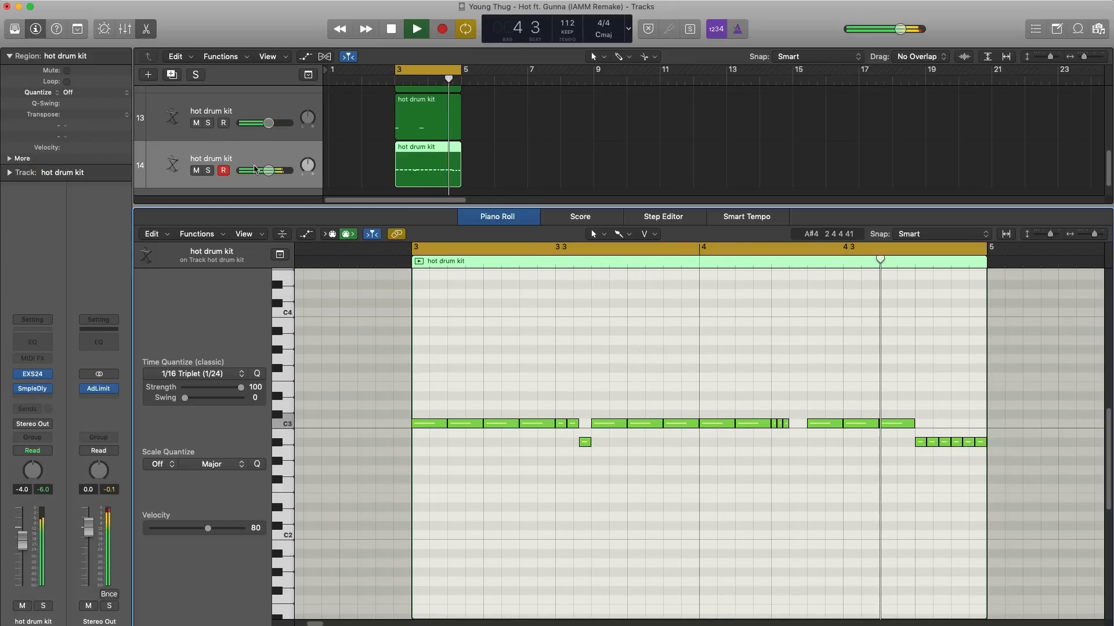
left_click_drag(256, 169, 262, 175)
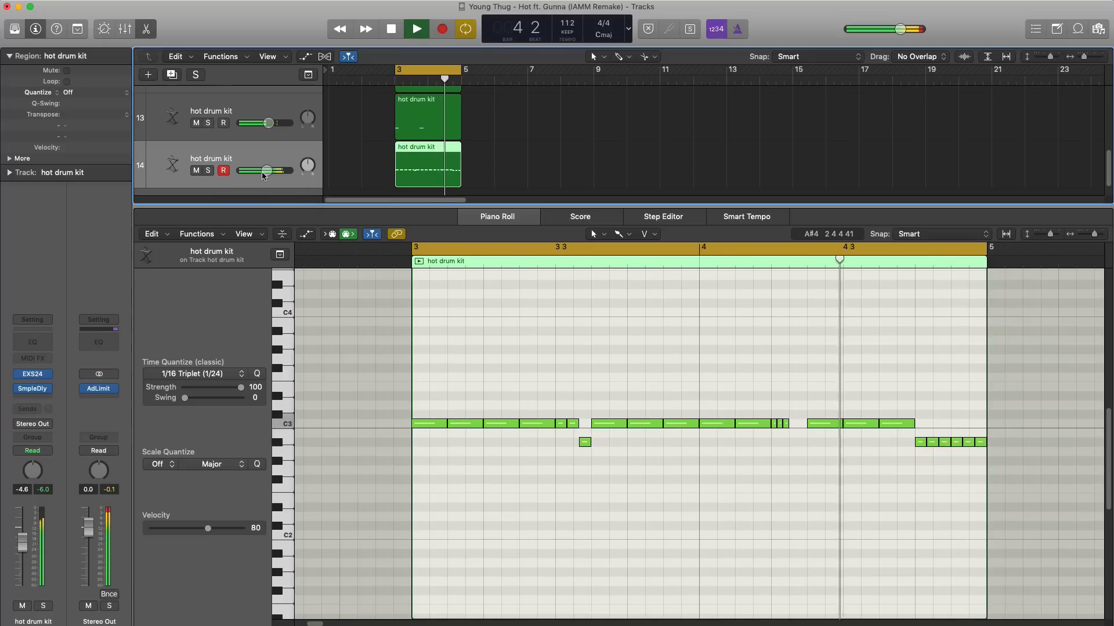
mouse_move(265, 174)
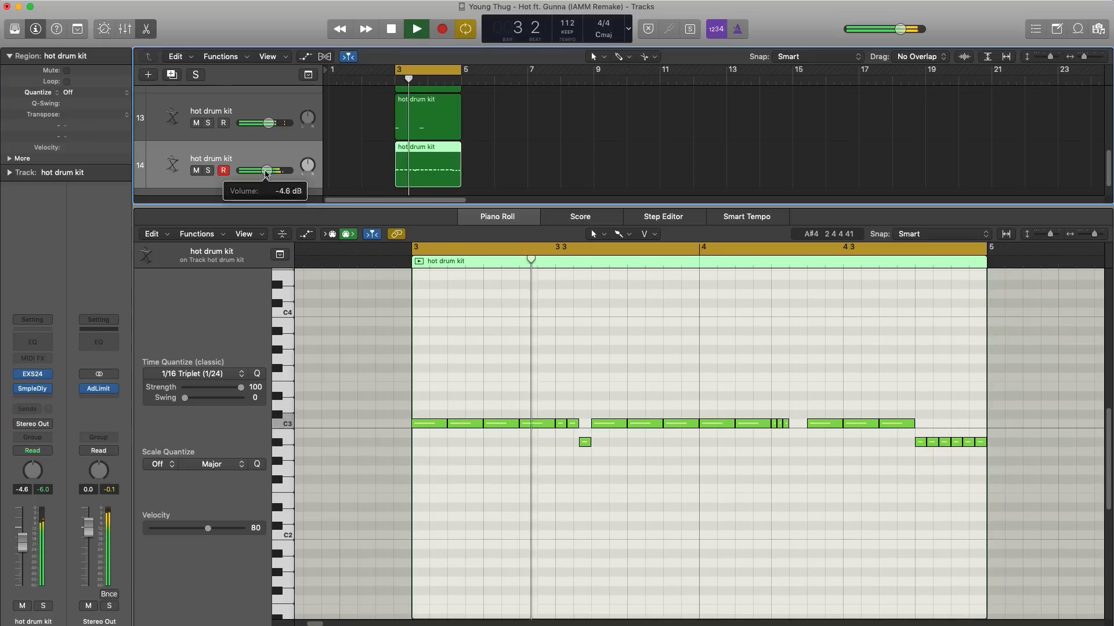
Step: Close the note editor and delete track 10's region at bar 3
key("x")
key("x")
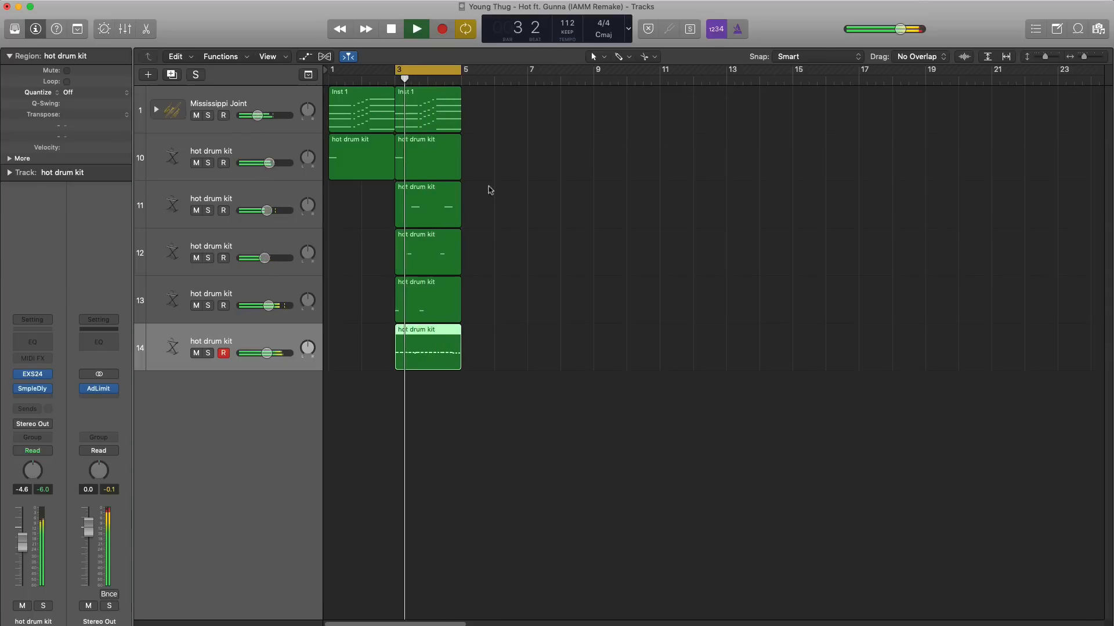
left_click(417, 159)
key("Delete")
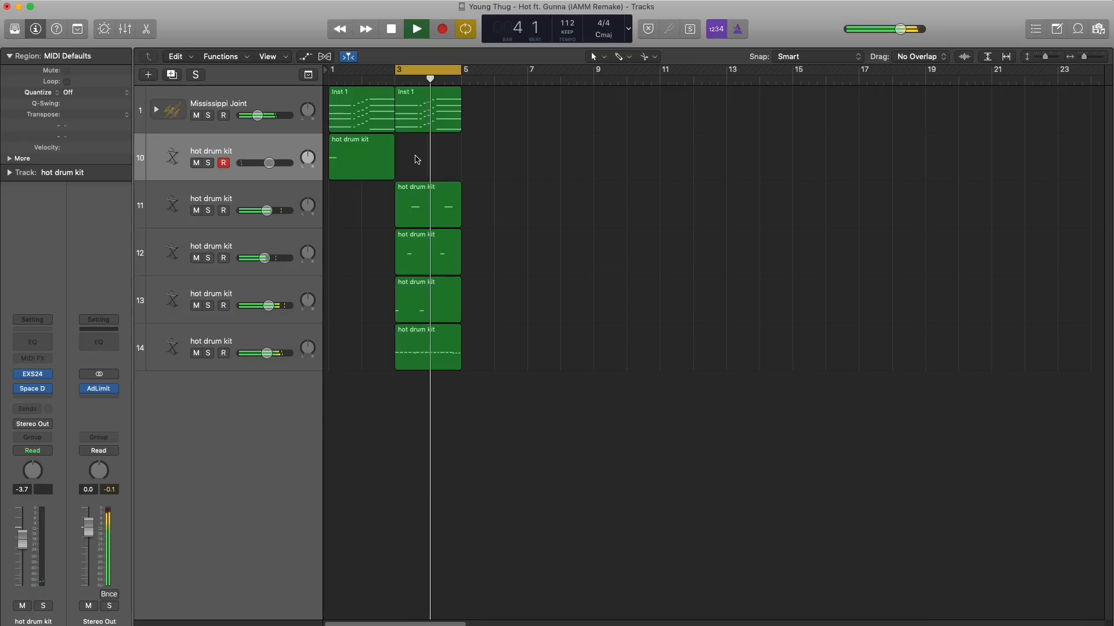
Step: Duplicate track 14 as track 15 without the Sample Delay, and give it a two-bar MIDI region at bar 3
left_click(177, 343)
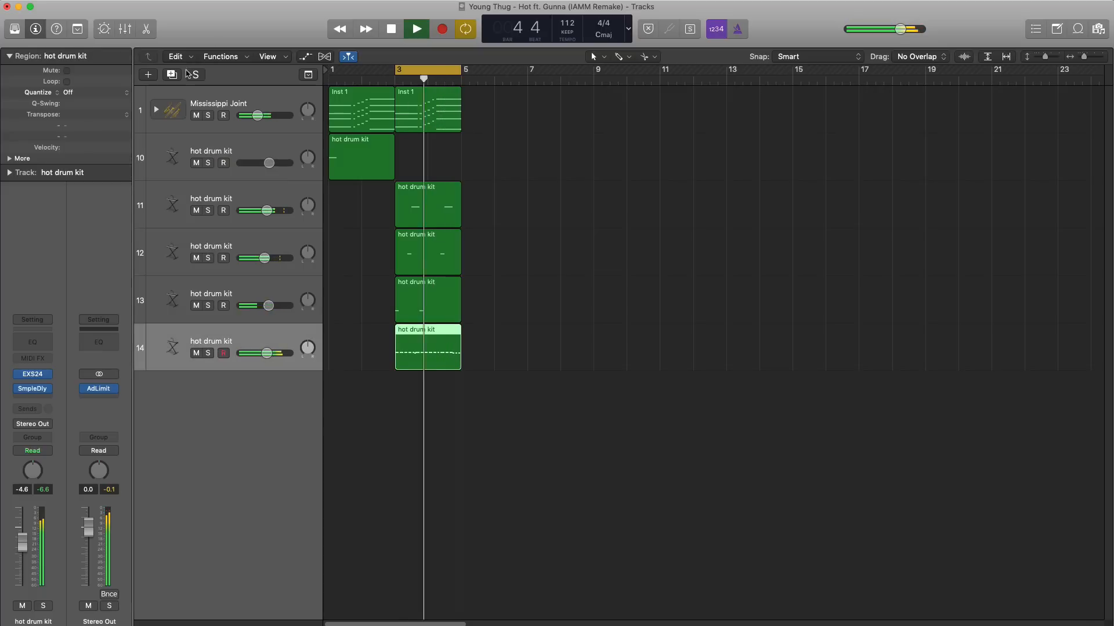
key("super+d")
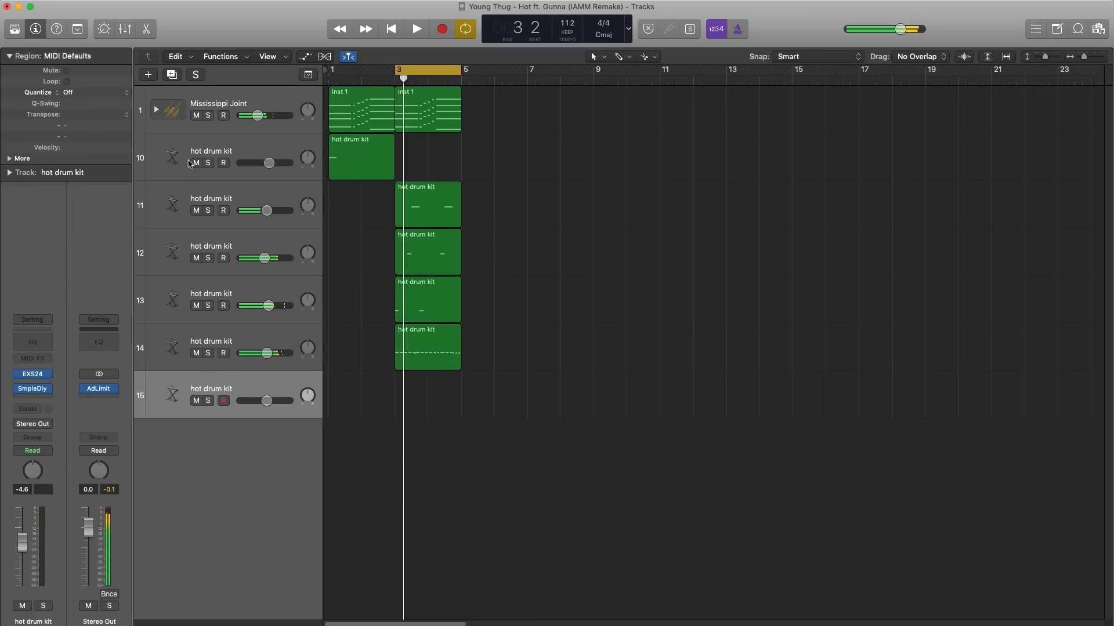
left_click(403, 401)
left_click_drag(424, 407, 460, 407)
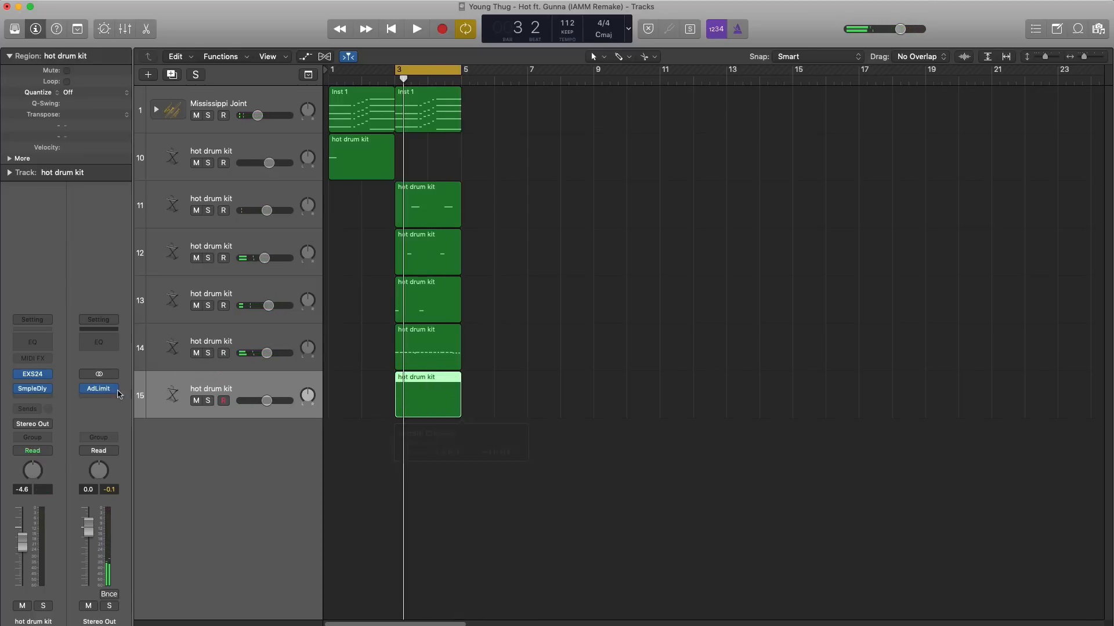
left_click(49, 392)
key("Escape")
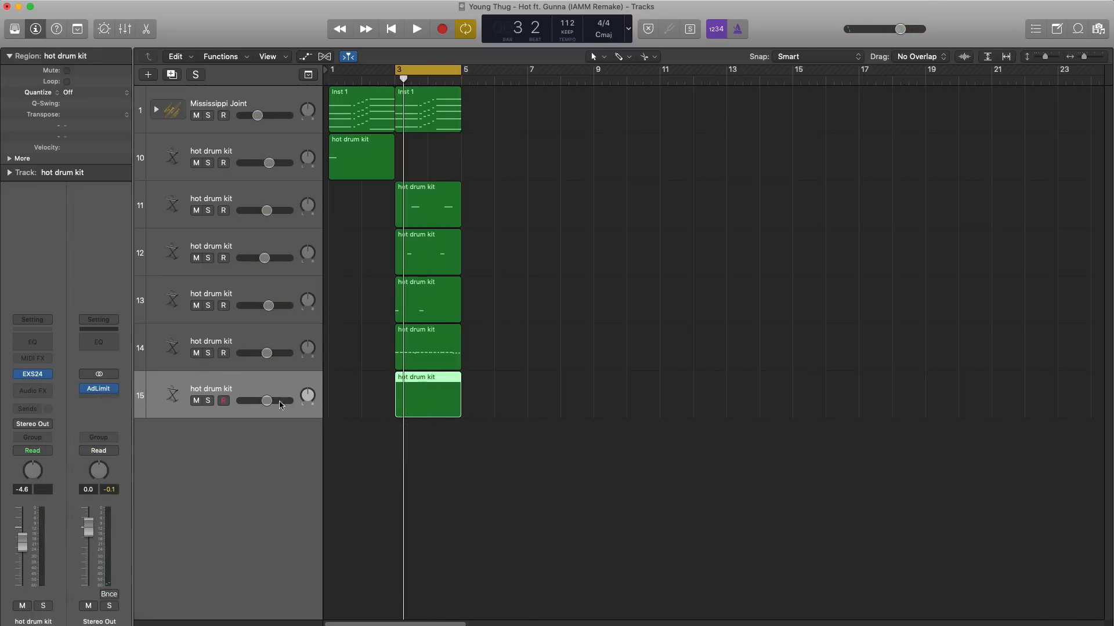
Step: Open track 15's region in the piano roll and place an F#4 note on beat 2 of bar 3
double_click(425, 396)
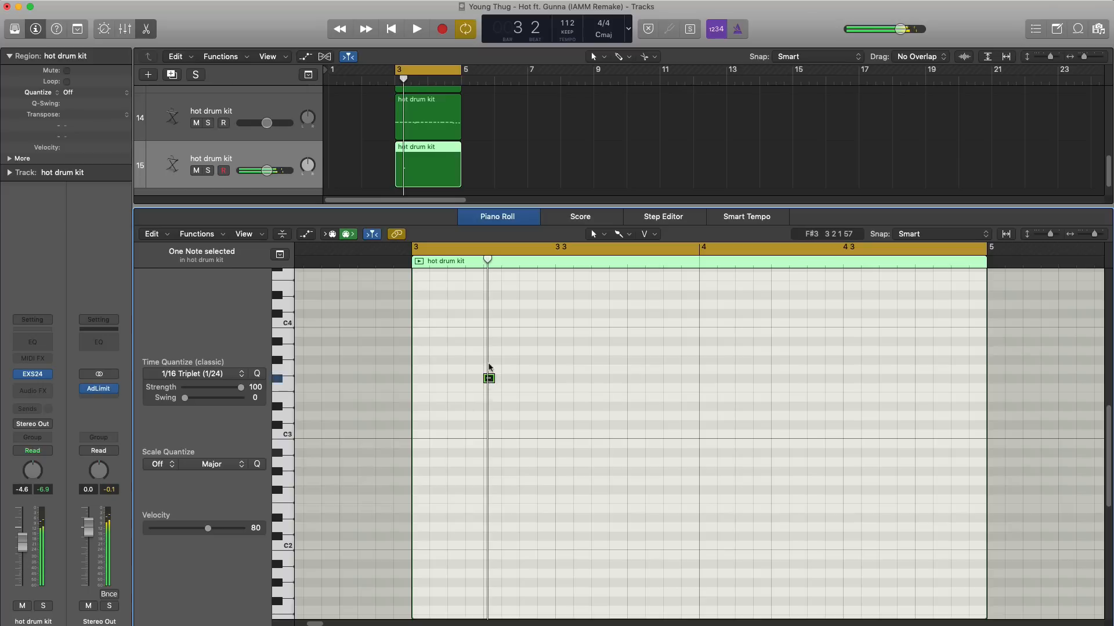
left_click_drag(489, 378, 490, 313)
scroll(498, 352, "up", 5)
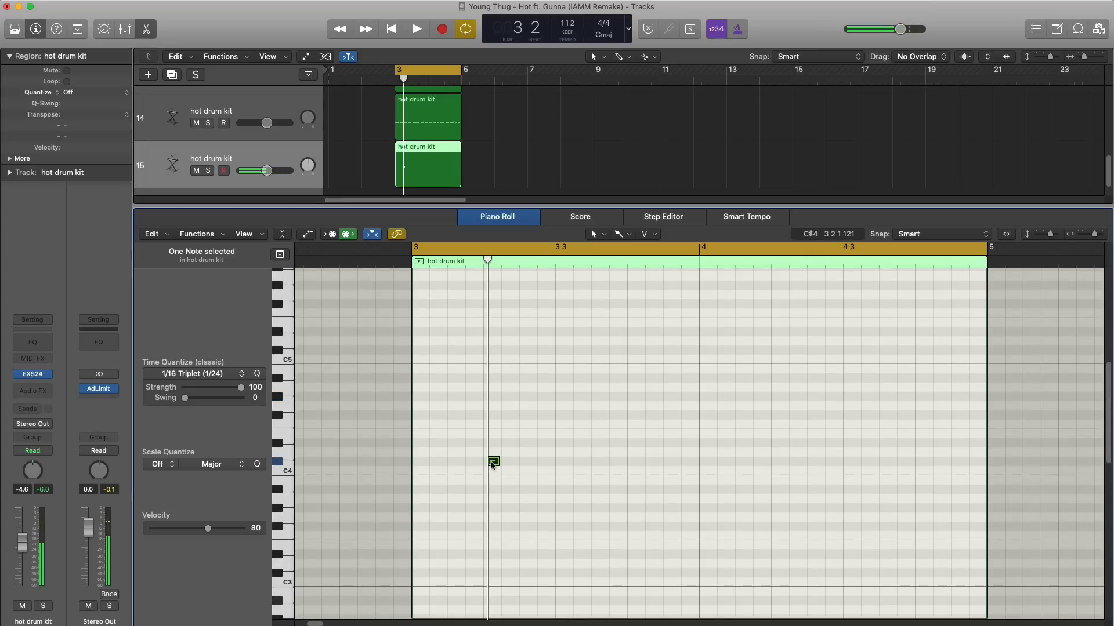
left_click_drag(492, 464, 489, 415)
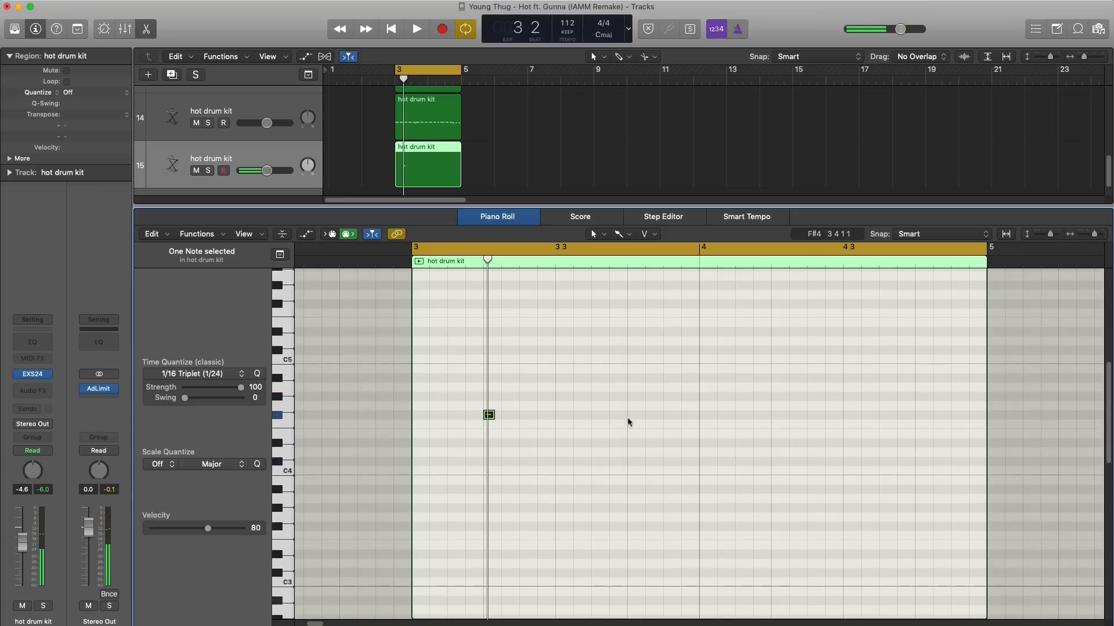
Step: Add F#4 notes on beat 4 of bar 3 and beats 2 and 4 of bar 4 during loop playback
key("space")
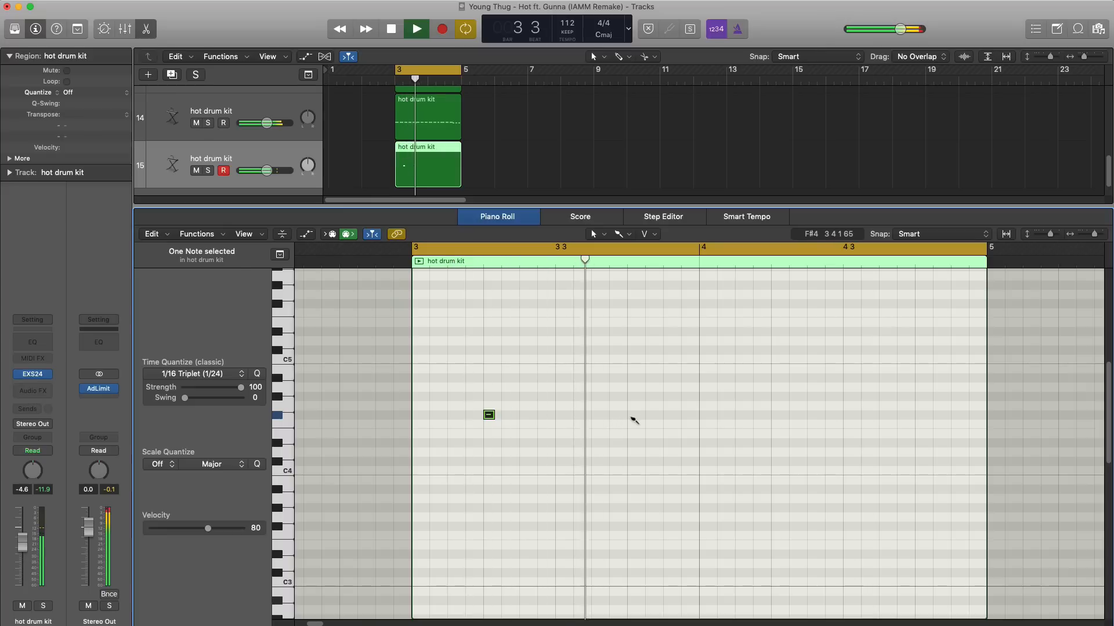
left_click(633, 416, "super")
left_click(777, 415, "super")
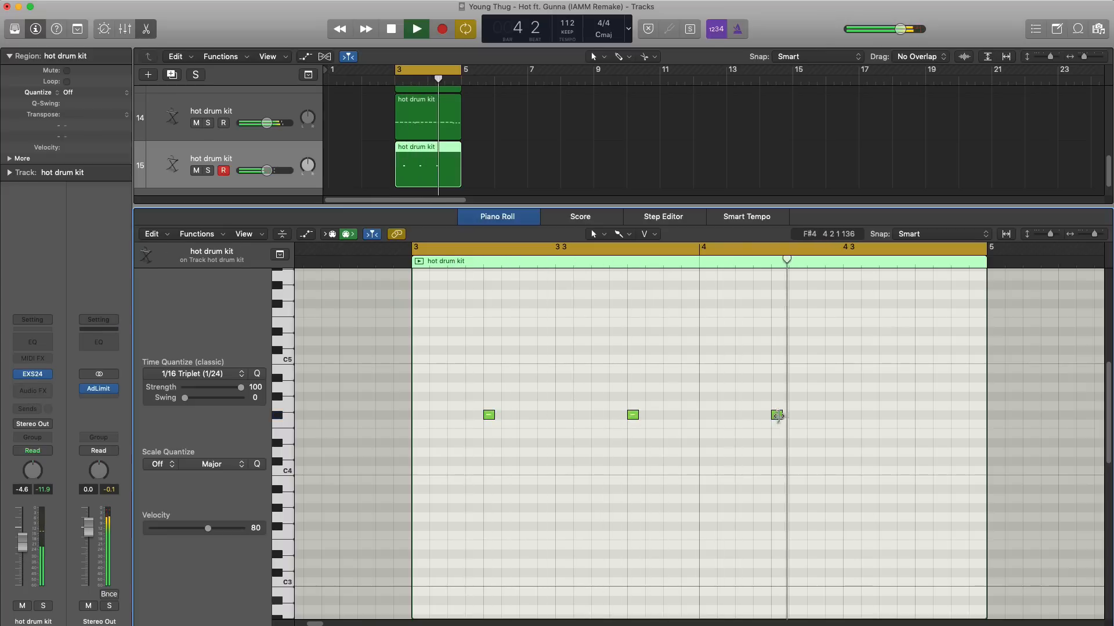
left_click(921, 415, "super")
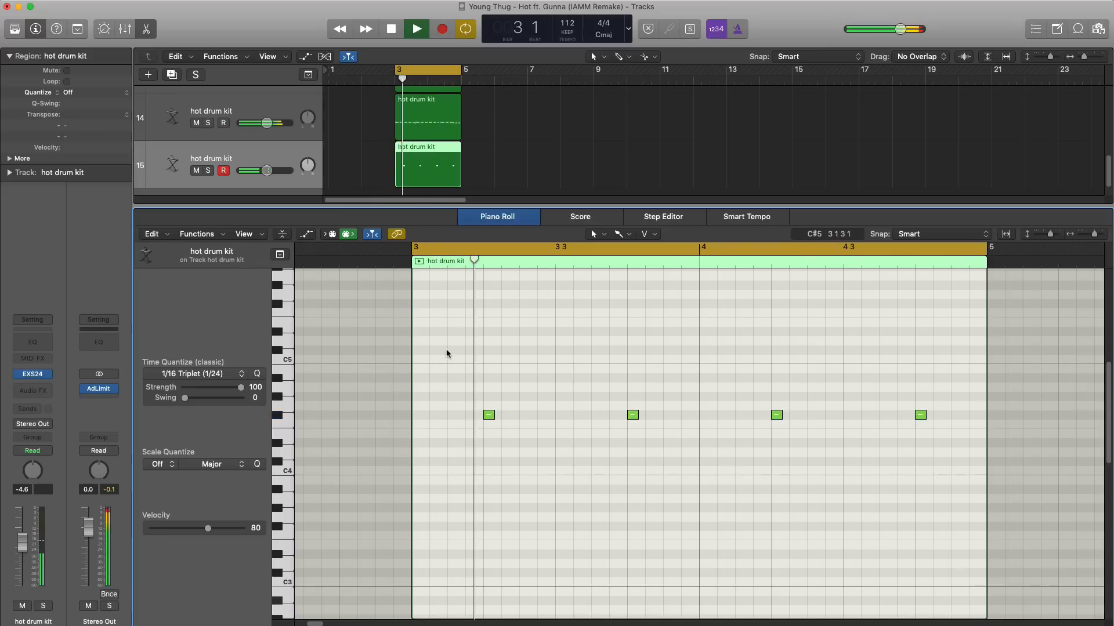
key("x")
key("x")
key("space")
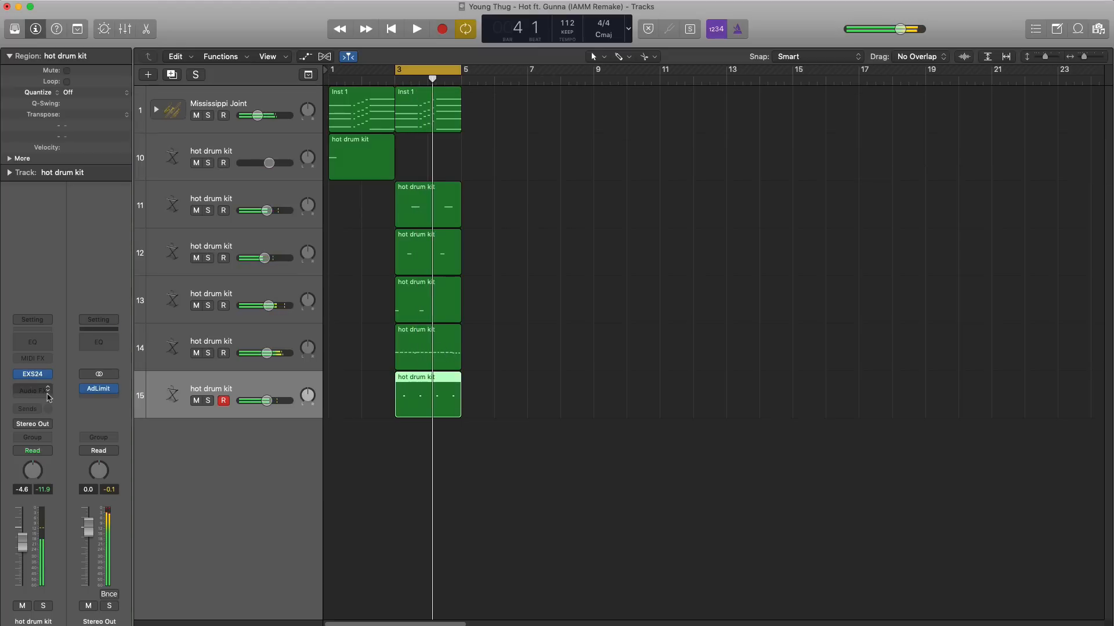
Step: Insert a stereo Space Designer on track 15 with Wet at -22.0 dB and play the loop
left_click(35, 392)
mouse_move(69, 431)
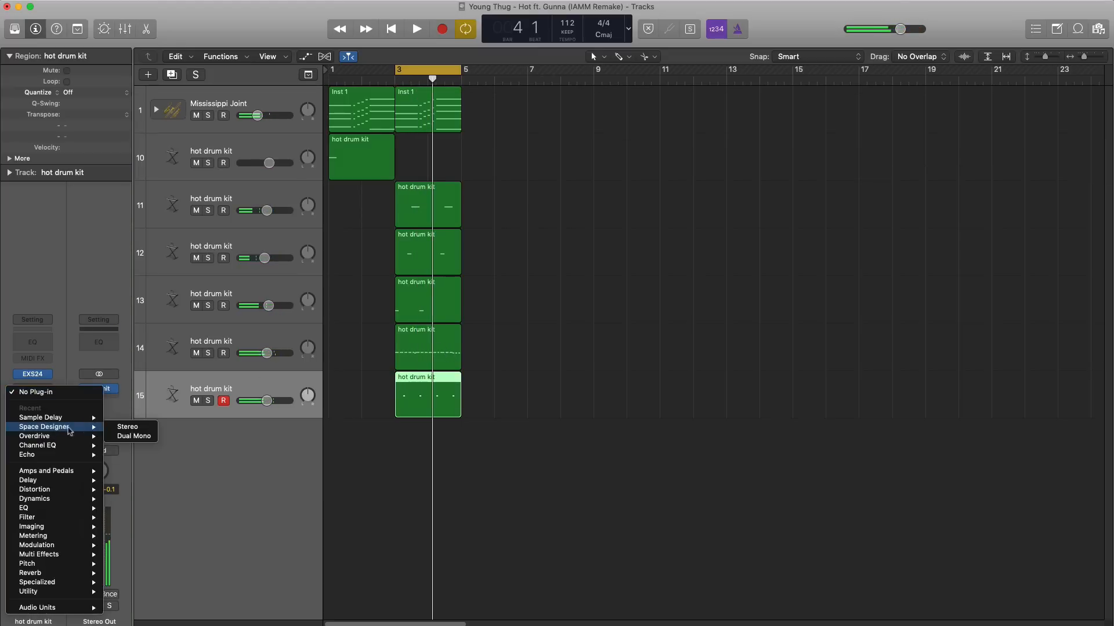
left_click(125, 430)
key("space")
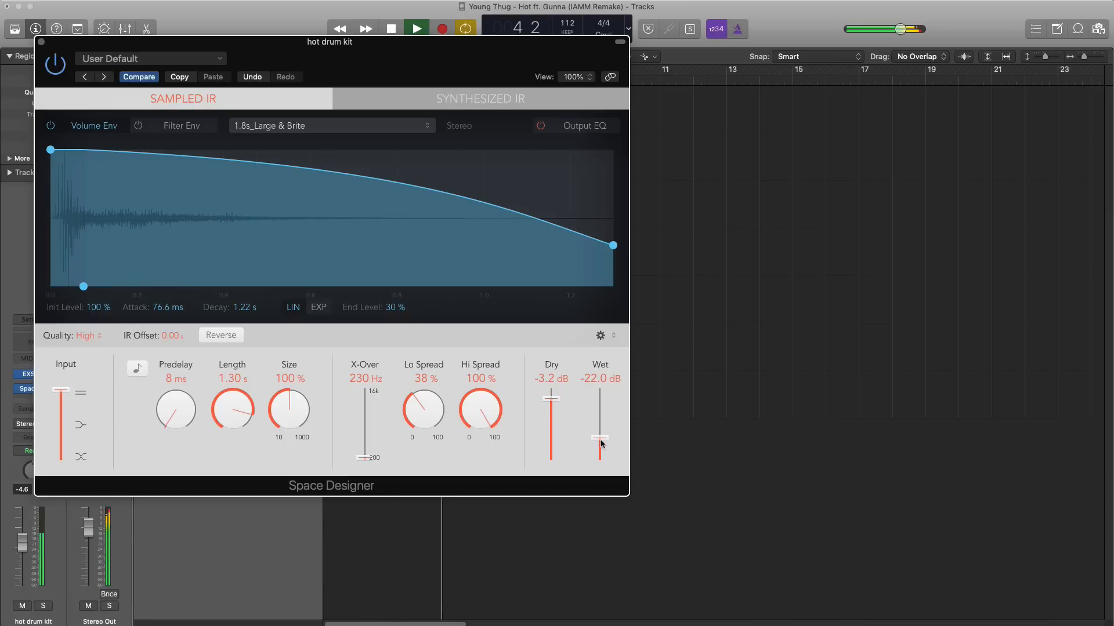
left_click(42, 43)
key("x")
key("x")
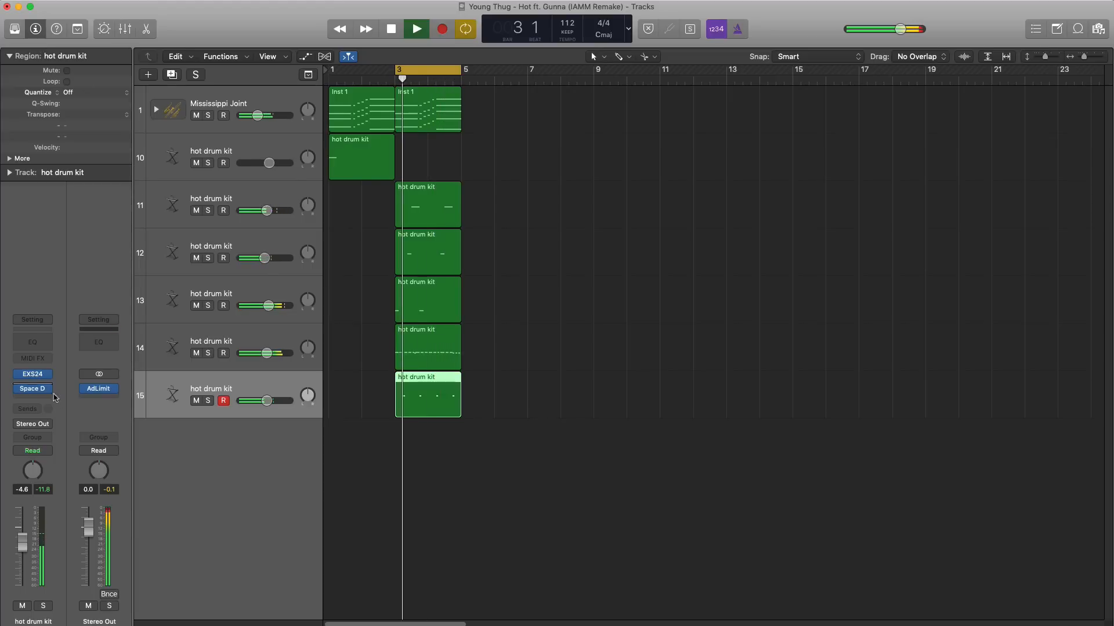
key("space")
Step: Insert a Channel EQ before Space Designer on track 15 and move its low cut to 680 Hz
mouse_move(37, 393)
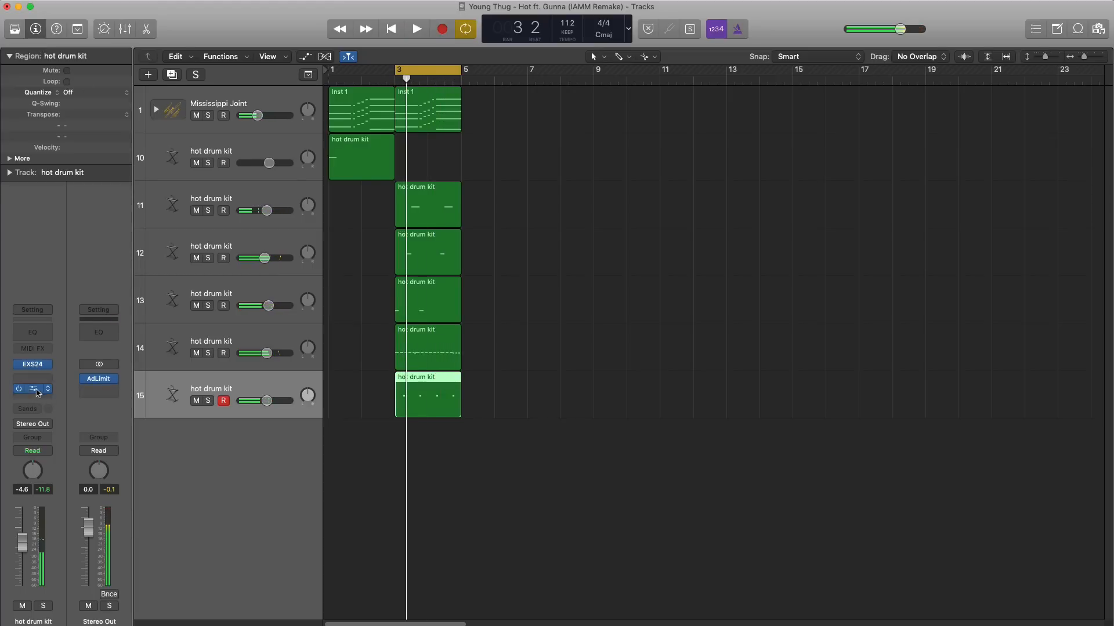
left_click(42, 336)
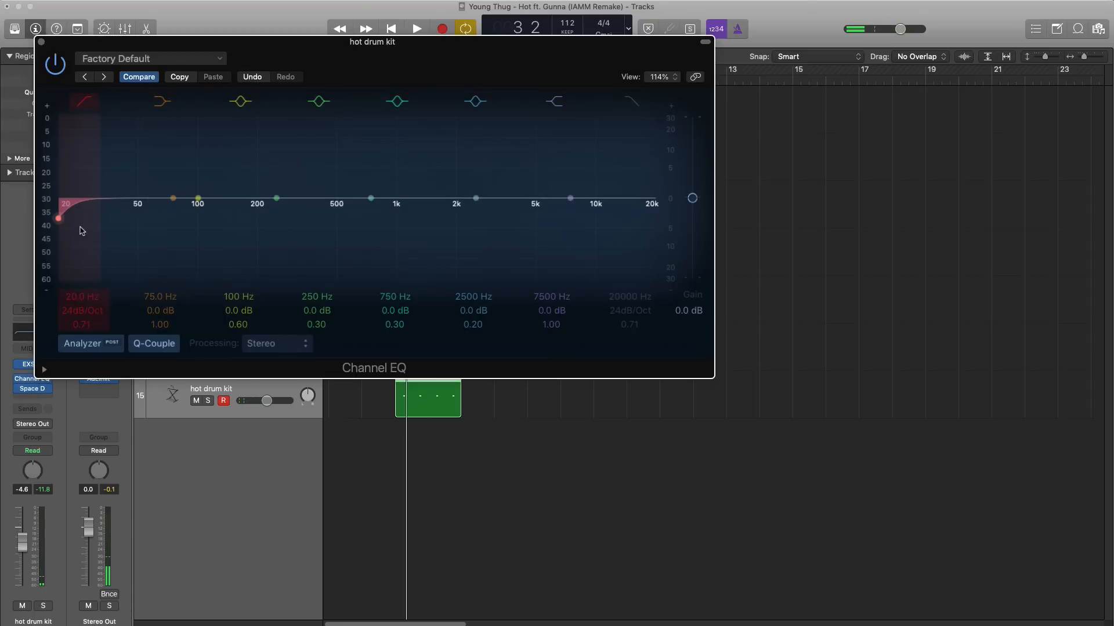
key("space")
left_click_drag(82, 231, 363, 219)
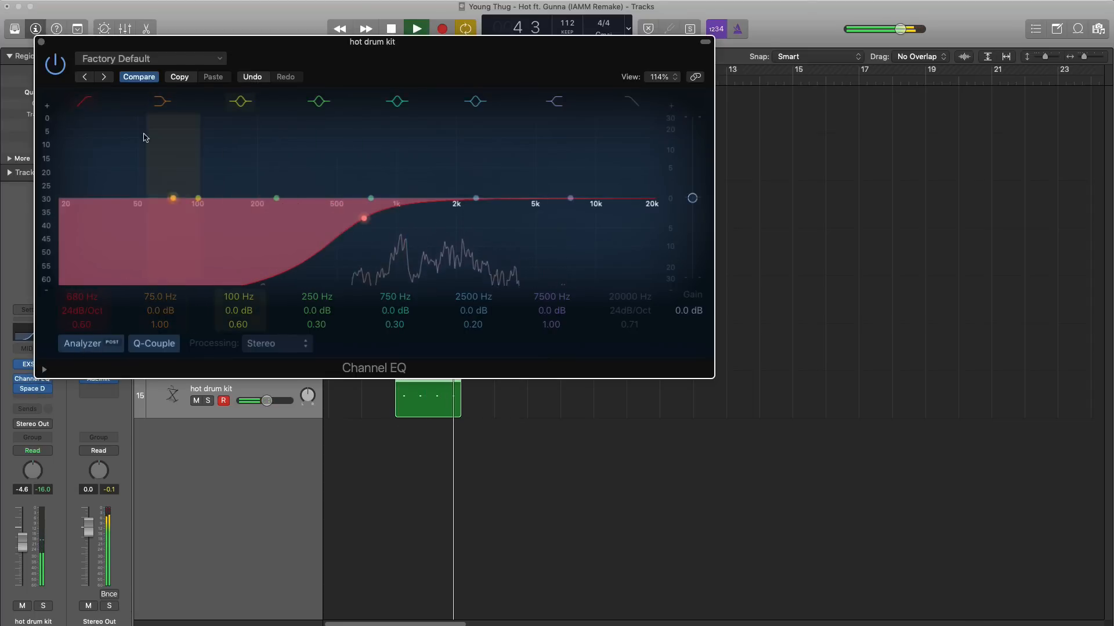
left_click(40, 42)
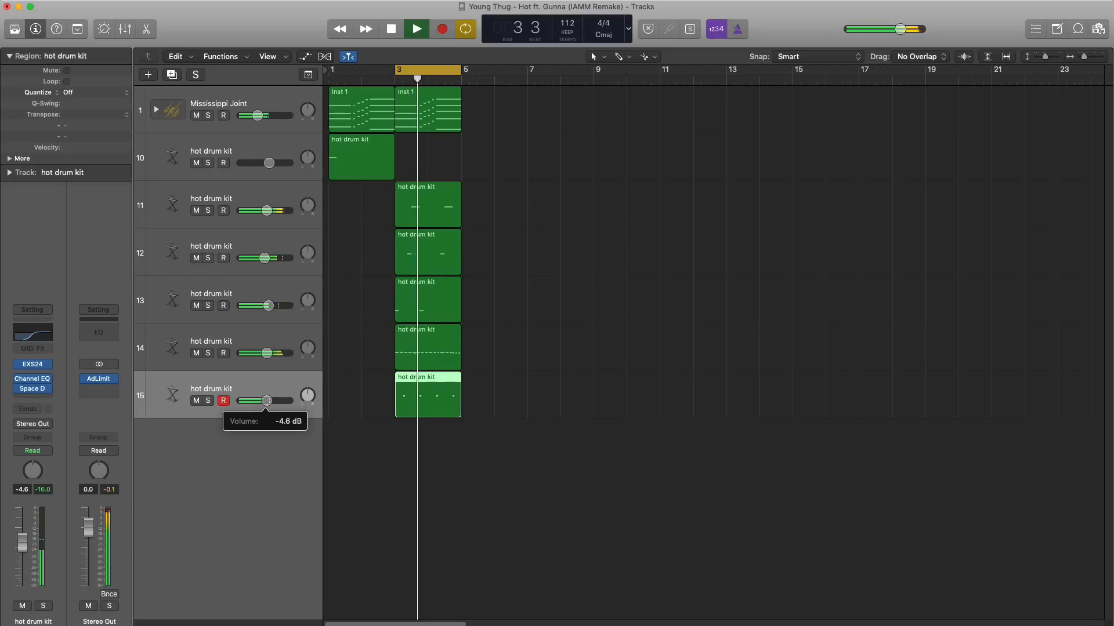
Step: Raise track 15's volume to -4.0 dB
left_click_drag(267, 400, 269, 400)
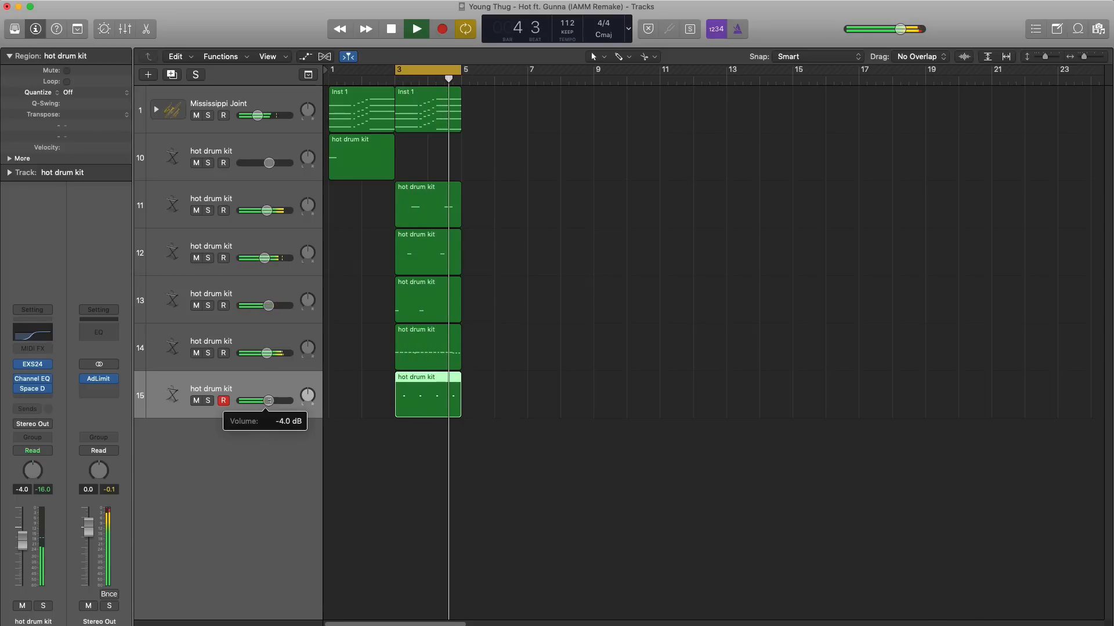
key("x")
key("x")
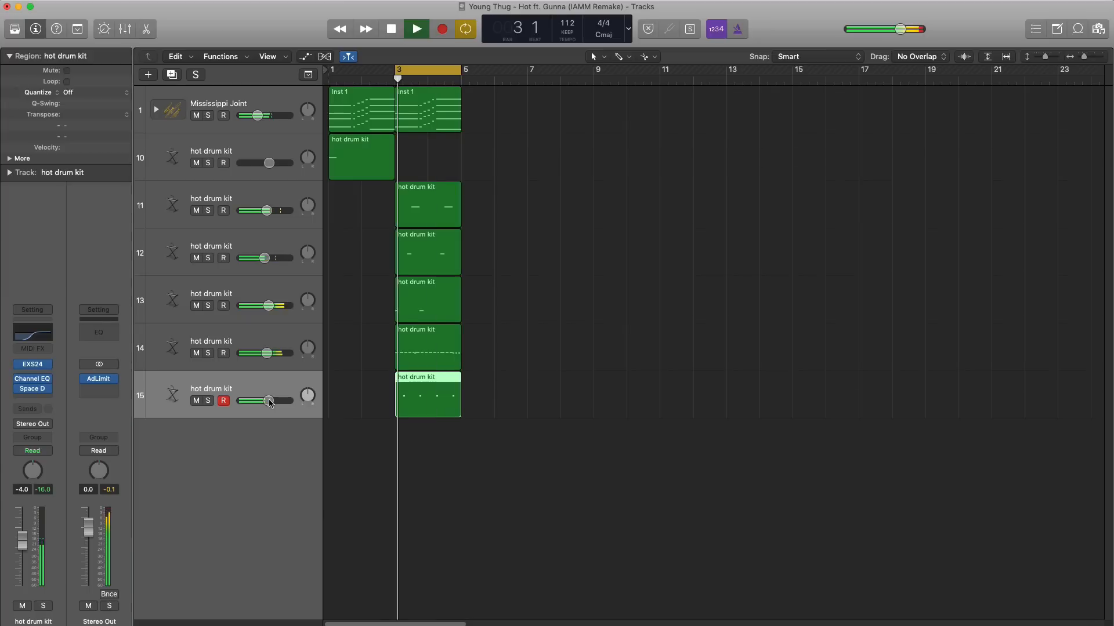
Step: Create a software instrument track with an empty channel strip and give it a two-bar MIDI region at bar 3
left_click(145, 77)
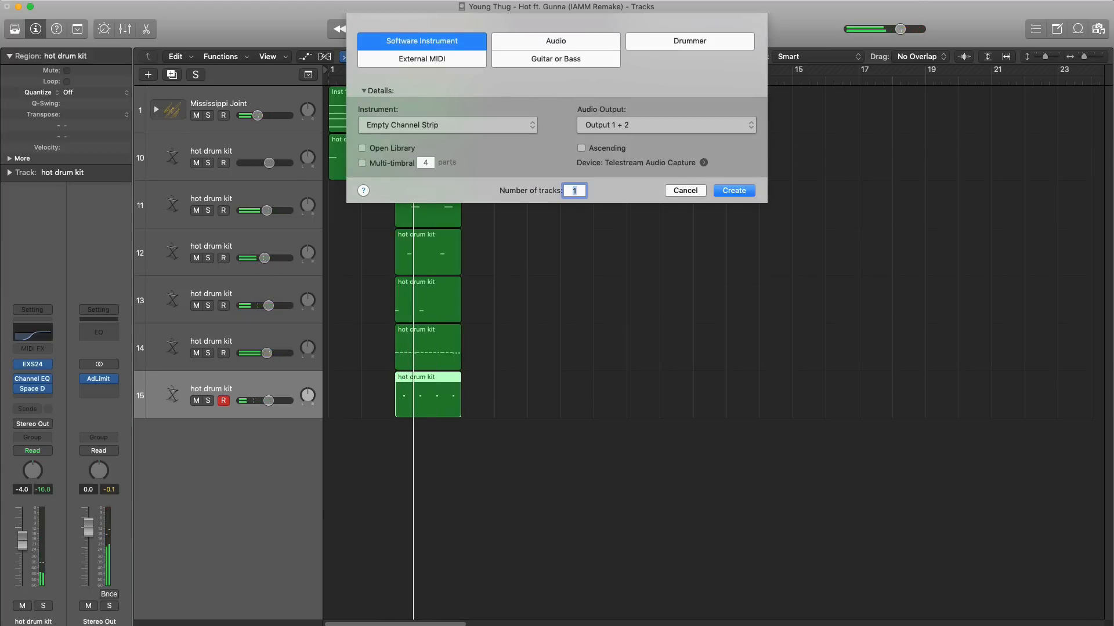
key("Return")
left_click(623, 57)
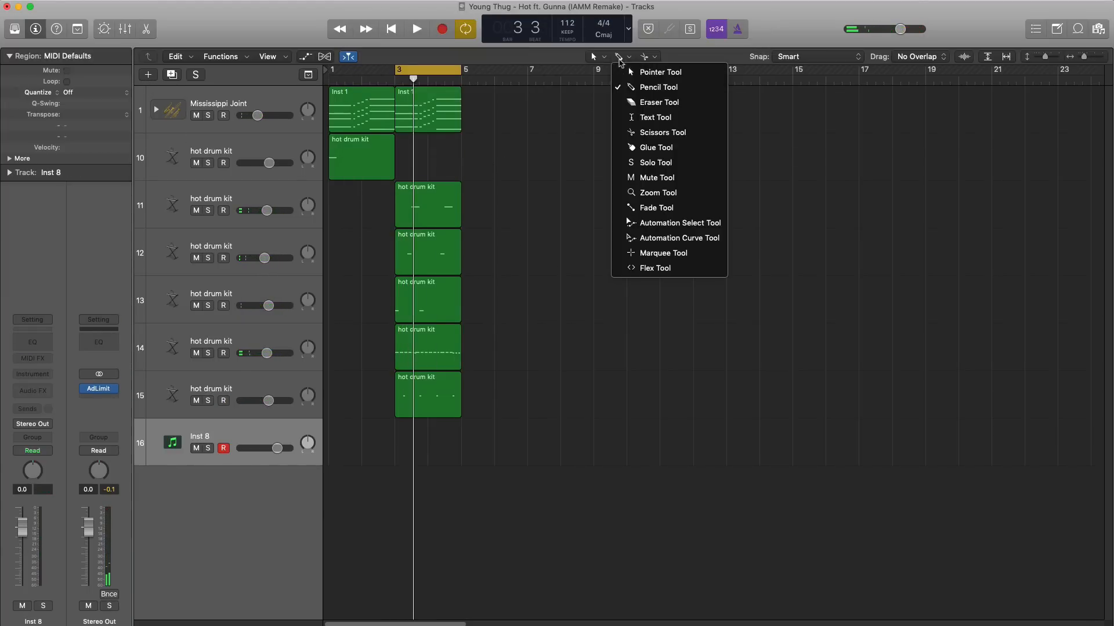
left_click(649, 88)
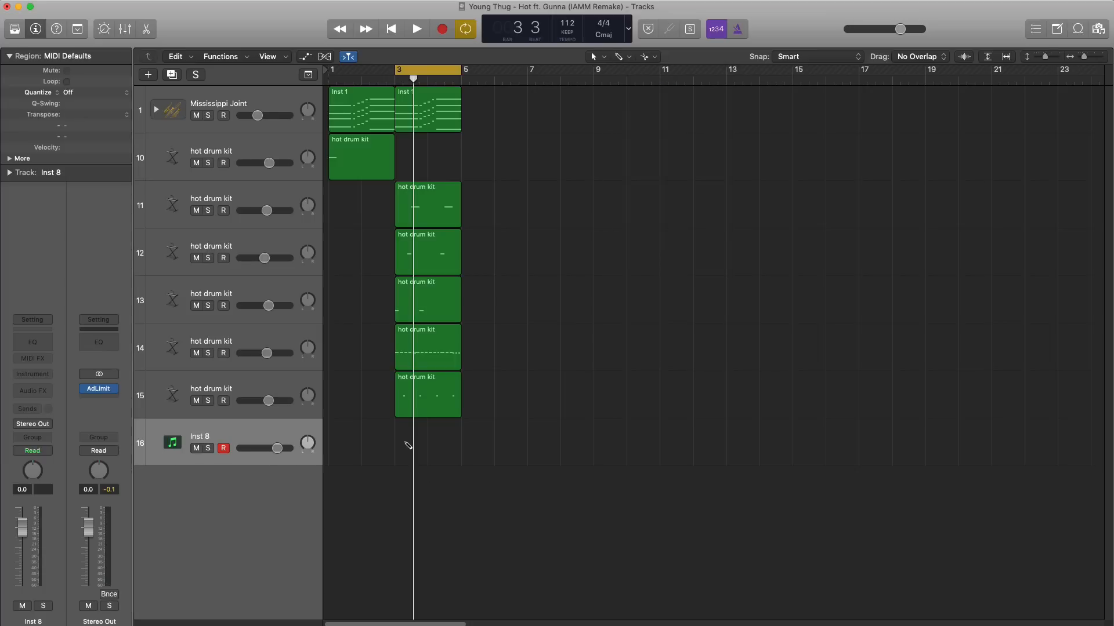
left_click_drag(422, 451, 458, 452)
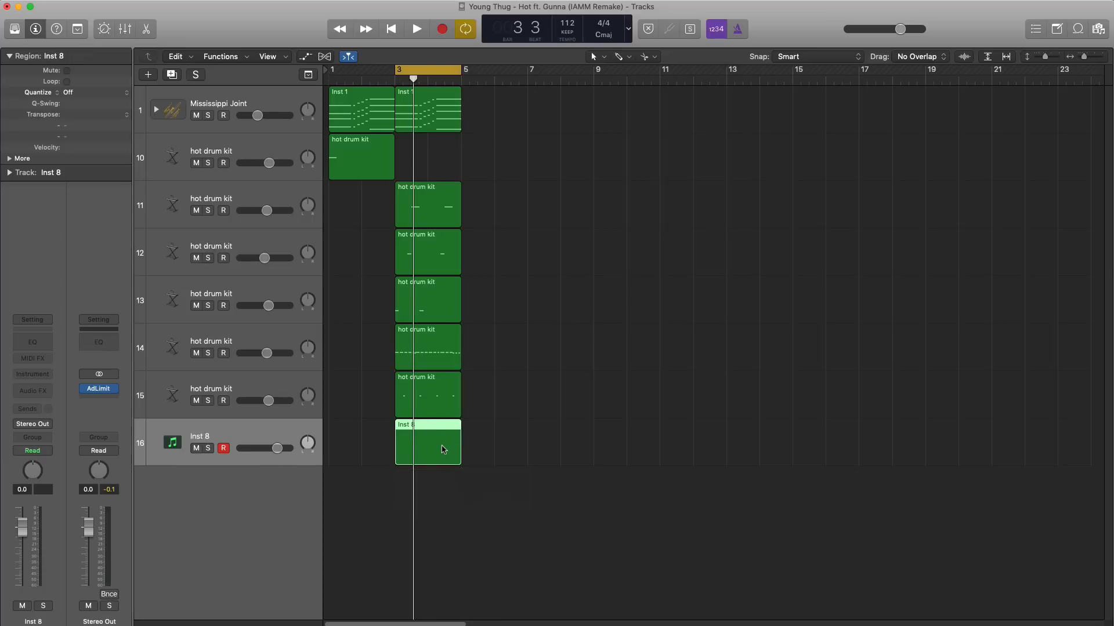
Step: Load the Boys Chamber Swells choir from Legacy, Jam Pack Voices onto track 16
double_click(442, 450)
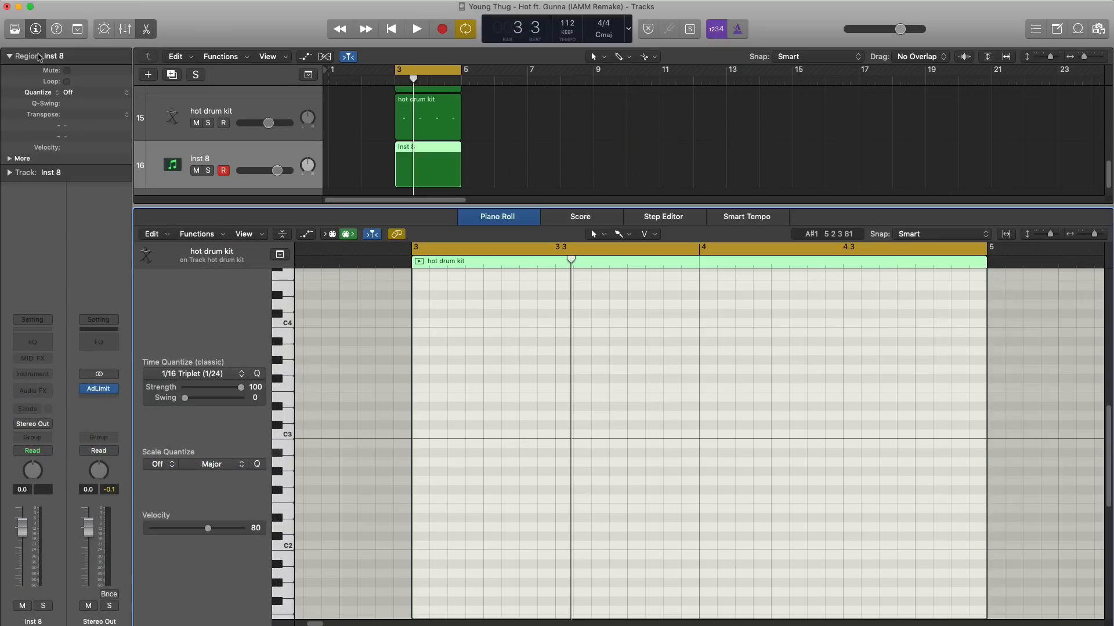
left_click(19, 32)
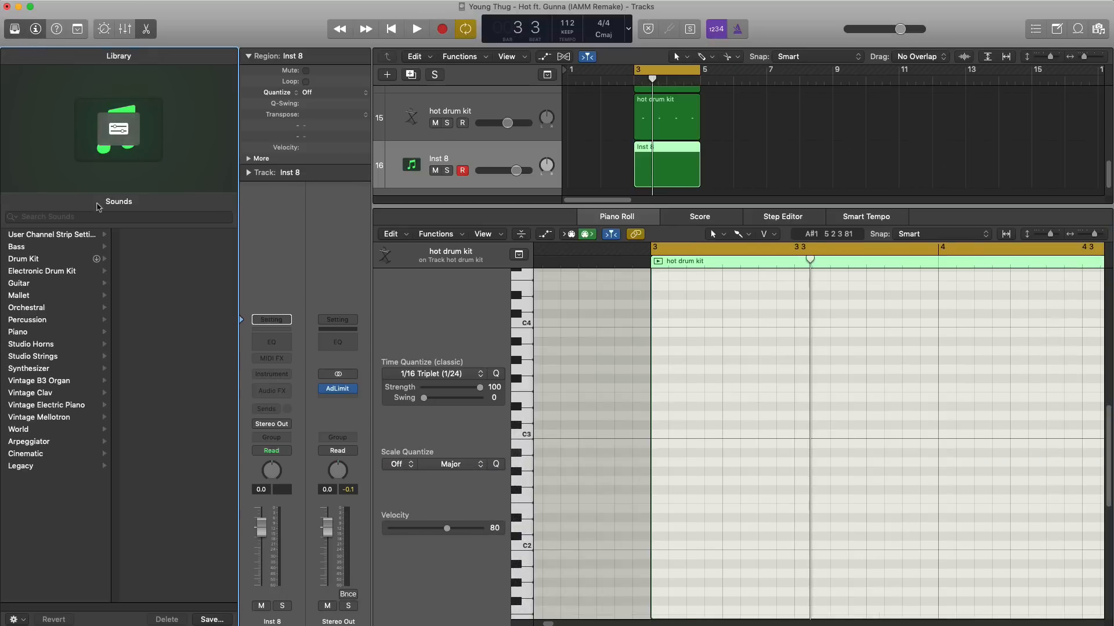
left_click(28, 467)
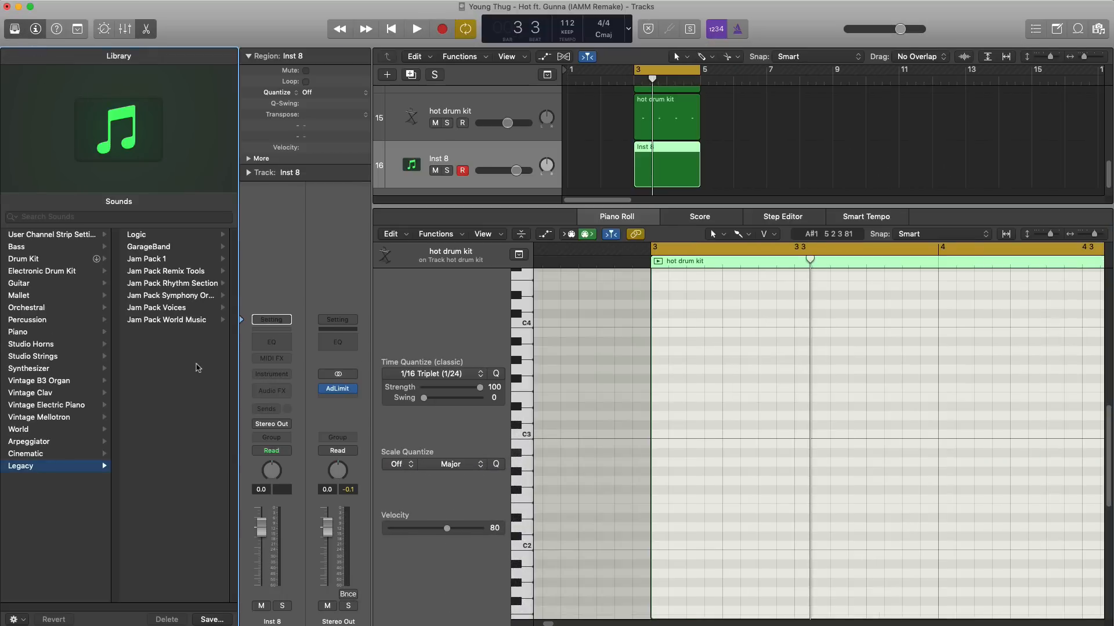
left_click(174, 310)
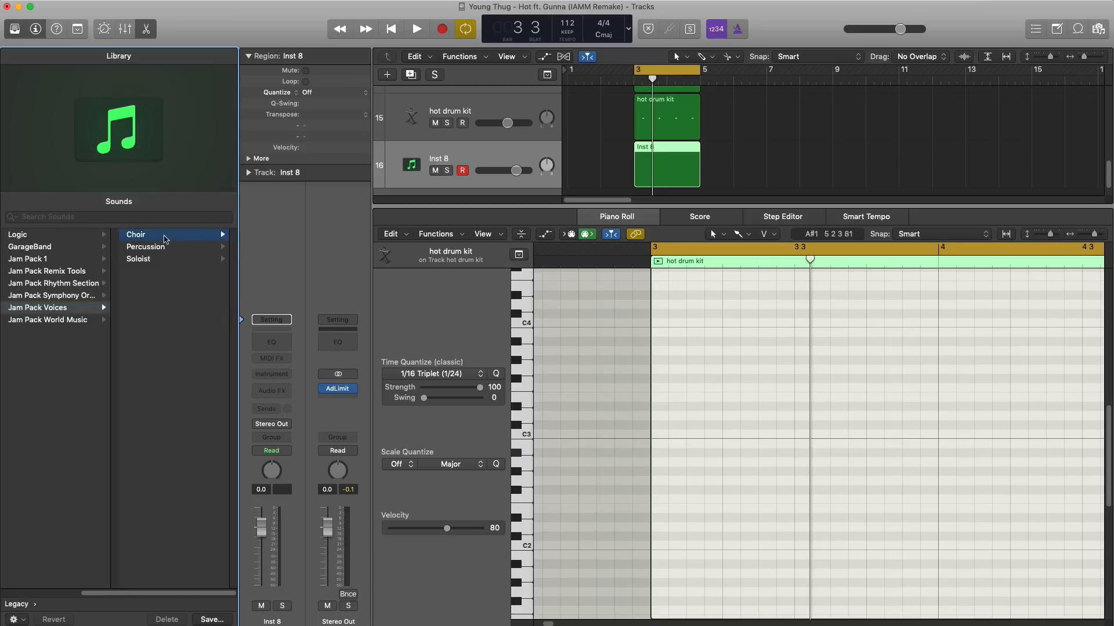
left_click(166, 238)
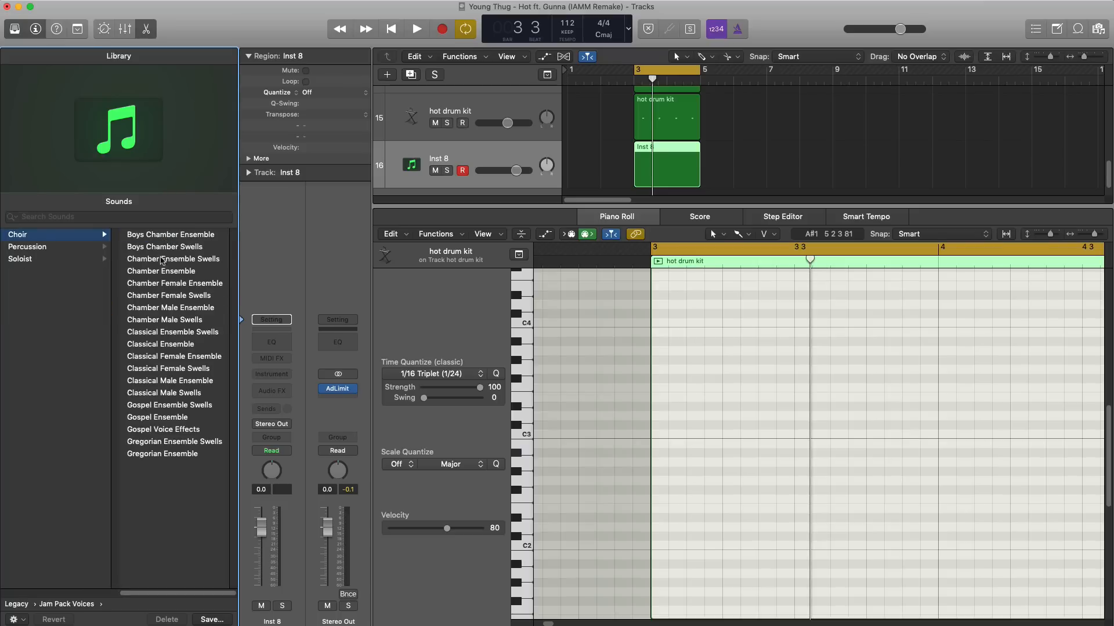
left_click(167, 248)
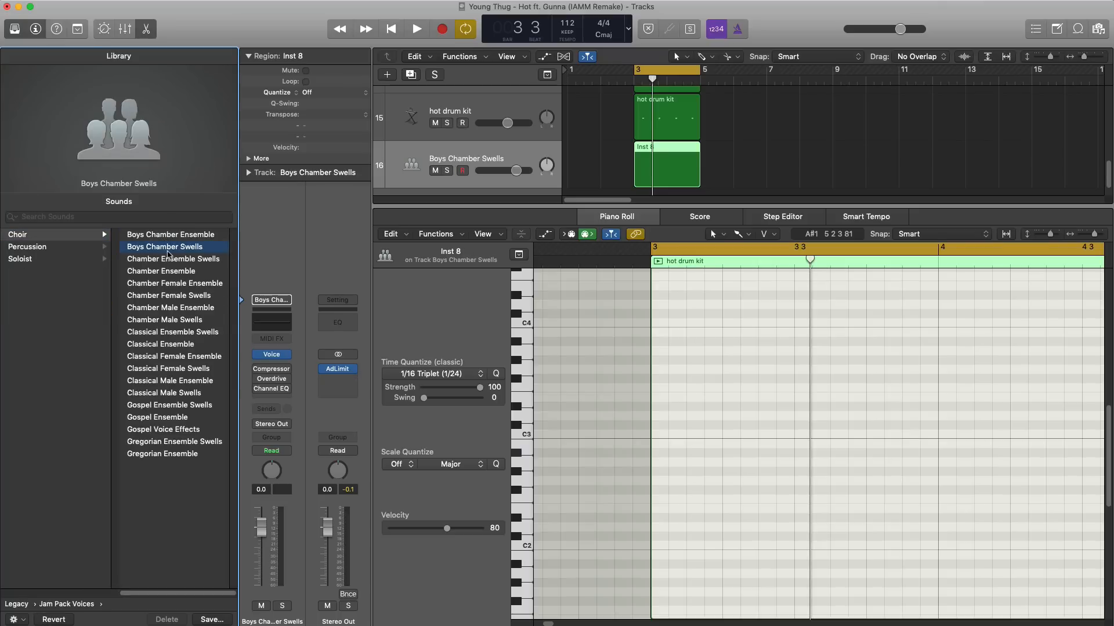
Step: Open track 16's region in the piano roll and place G3 and G4 notes at the start of bar 3
key("e")
double_click(684, 439)
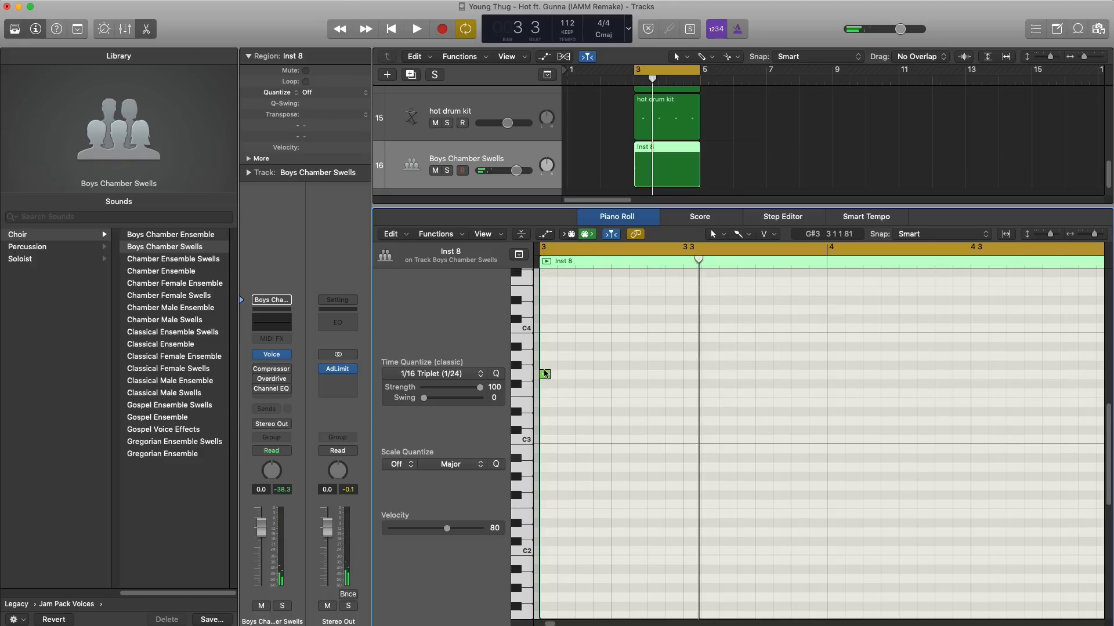
scroll(546, 372, "up", 2)
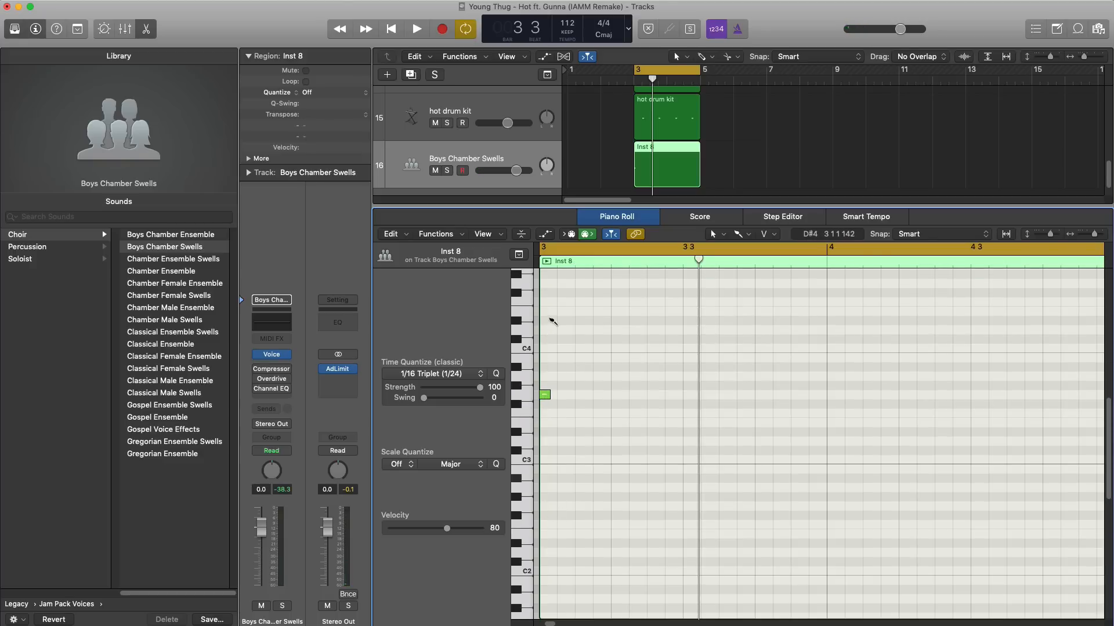
left_click(549, 286)
Step: Switch to the Pencil Tool, lengthen both choir notes to one beat and play the loop
left_click(740, 235)
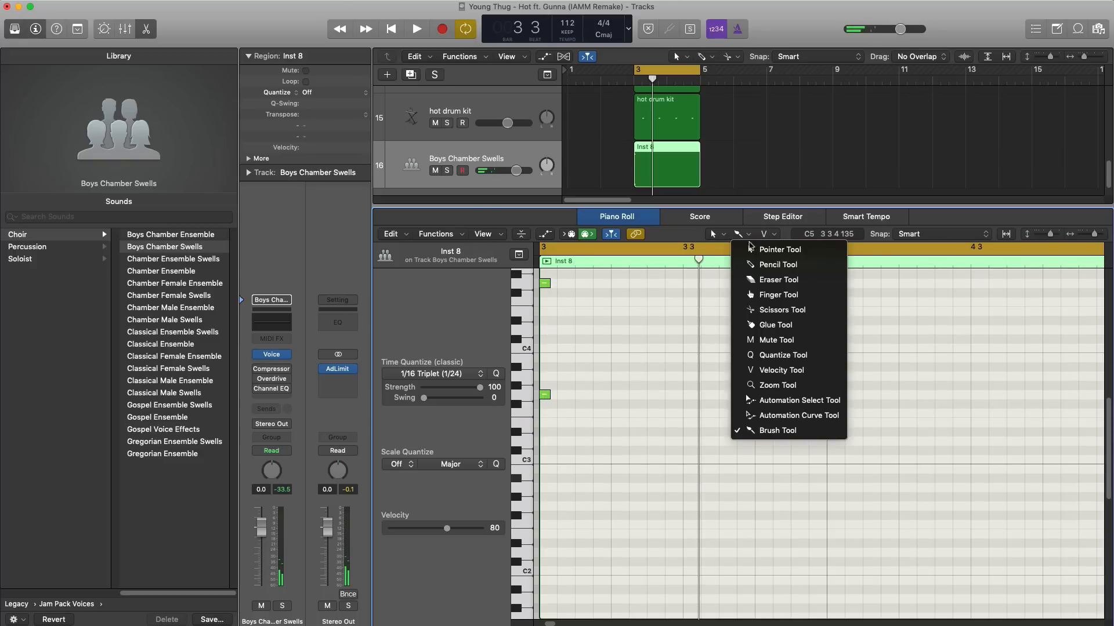
left_click(766, 264)
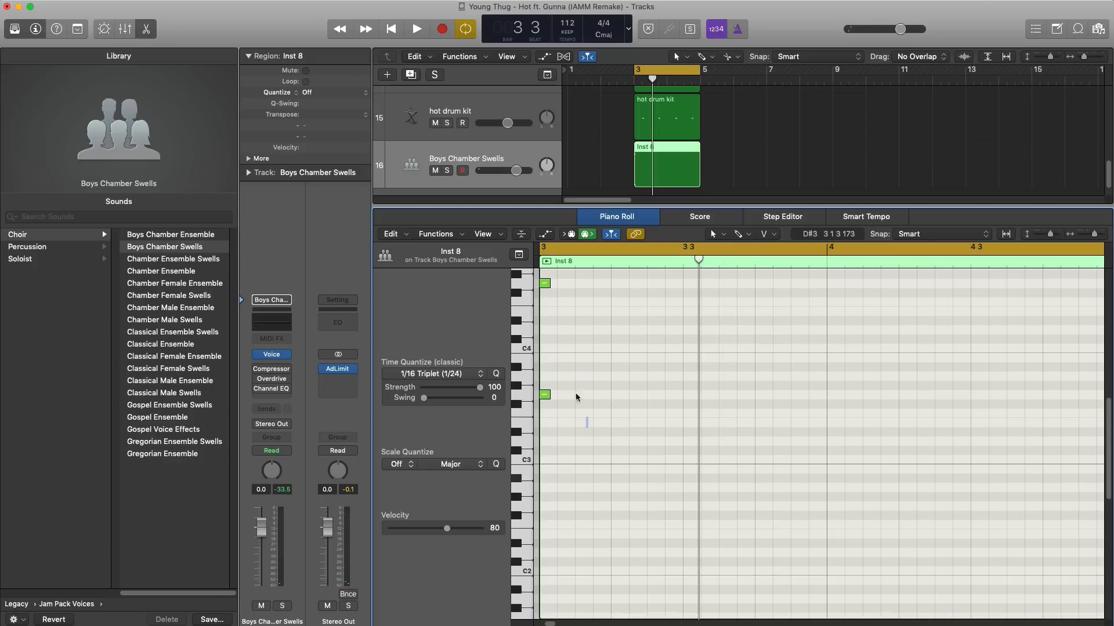
left_click_drag(587, 428, 606, 300)
key("space")
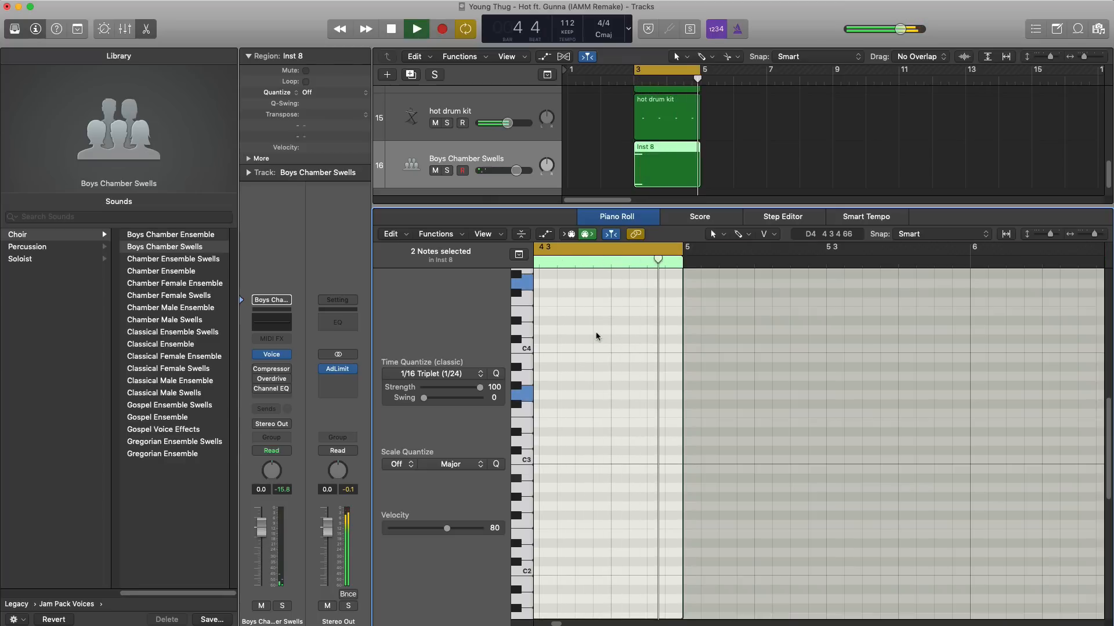
key("space")
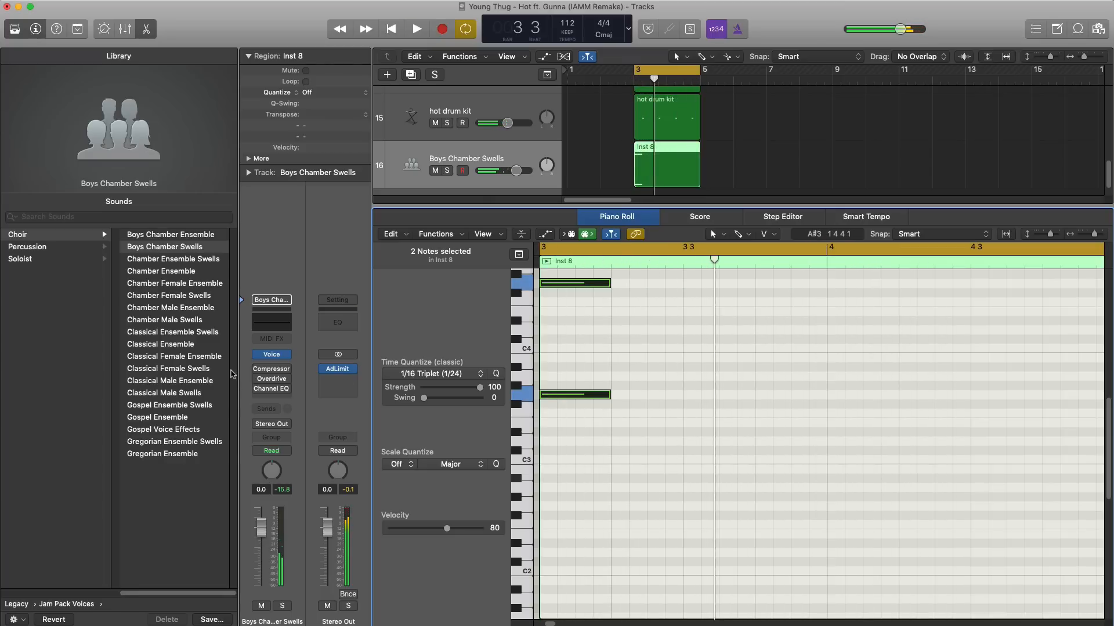
Step: Examine the choir track's Voice instrument settings, hide the library and listen to the loop
left_click(268, 357)
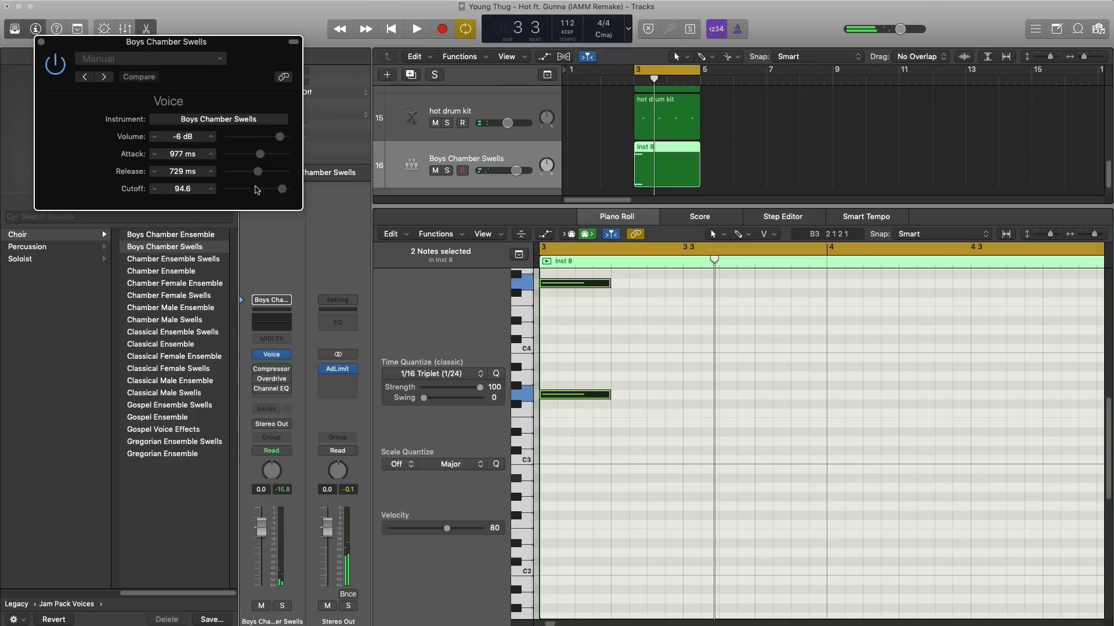
left_click(41, 41)
key("i")
key("space")
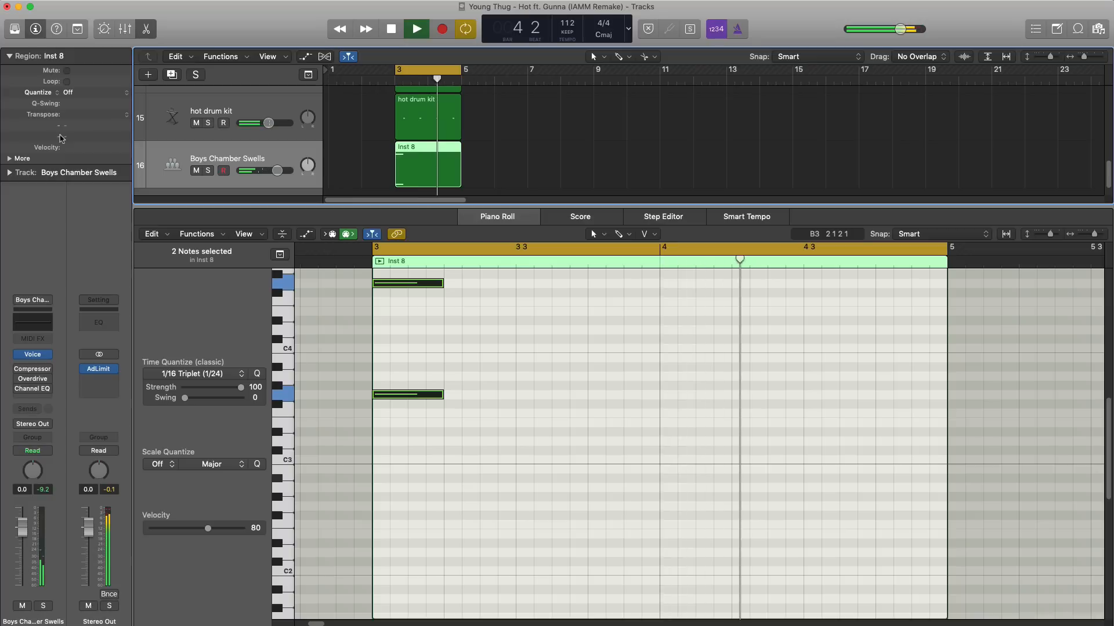
key("space")
Step: Add a stereo Space Designer to the Boys Chamber Swells track with Wet at -21.0 dB and lower the track's volume to -4.1 dB
left_click(48, 400)
mouse_move(65, 435)
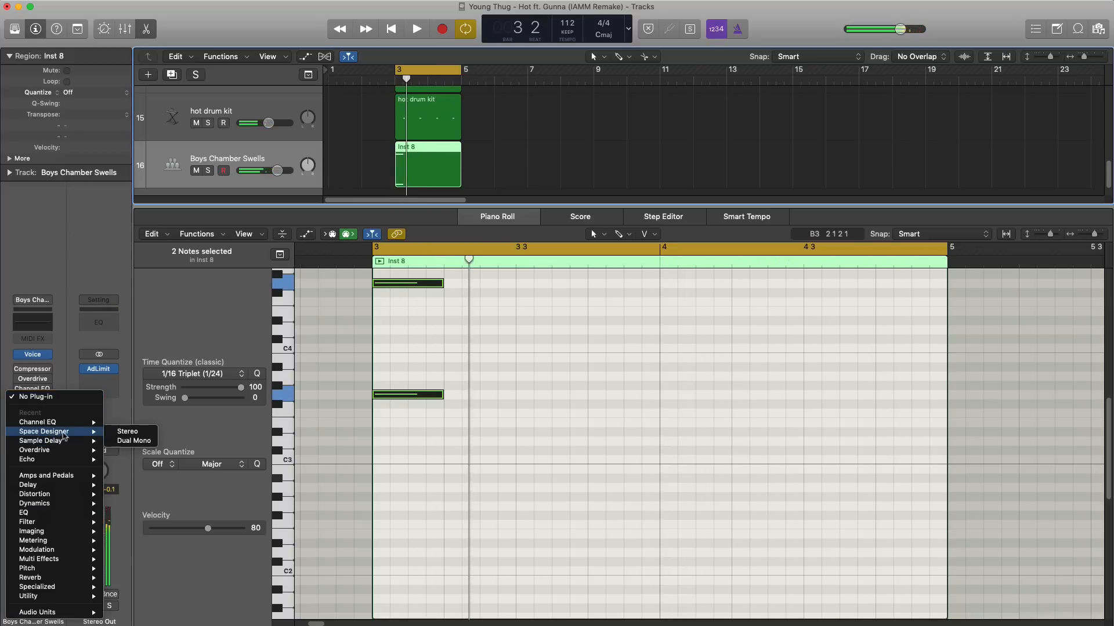
left_click(119, 432)
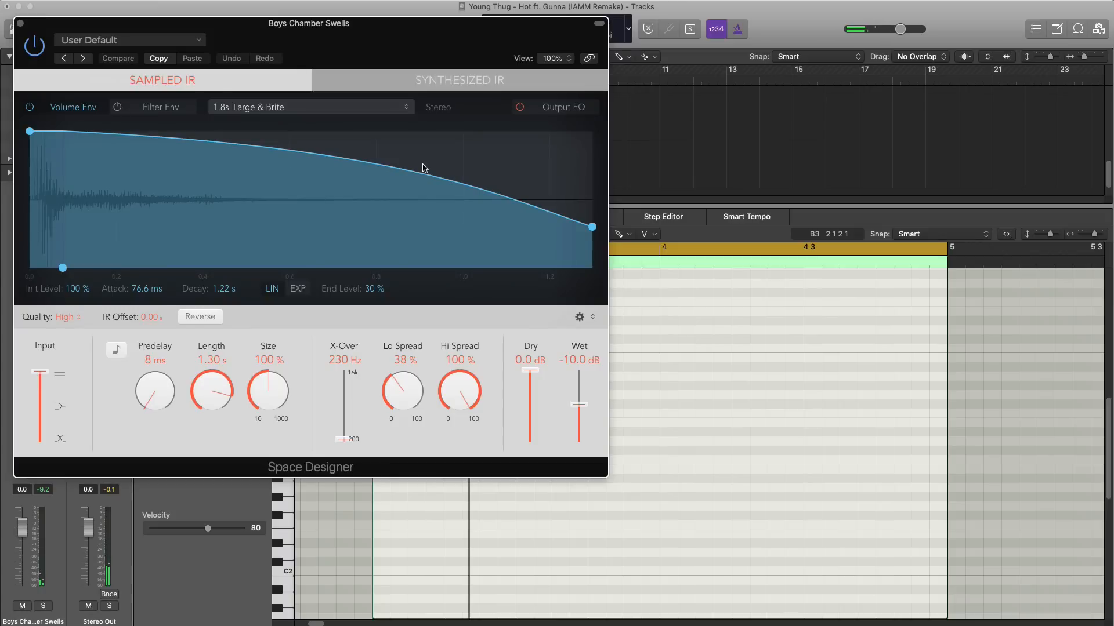
key("space")
left_click_drag(581, 408, 580, 416)
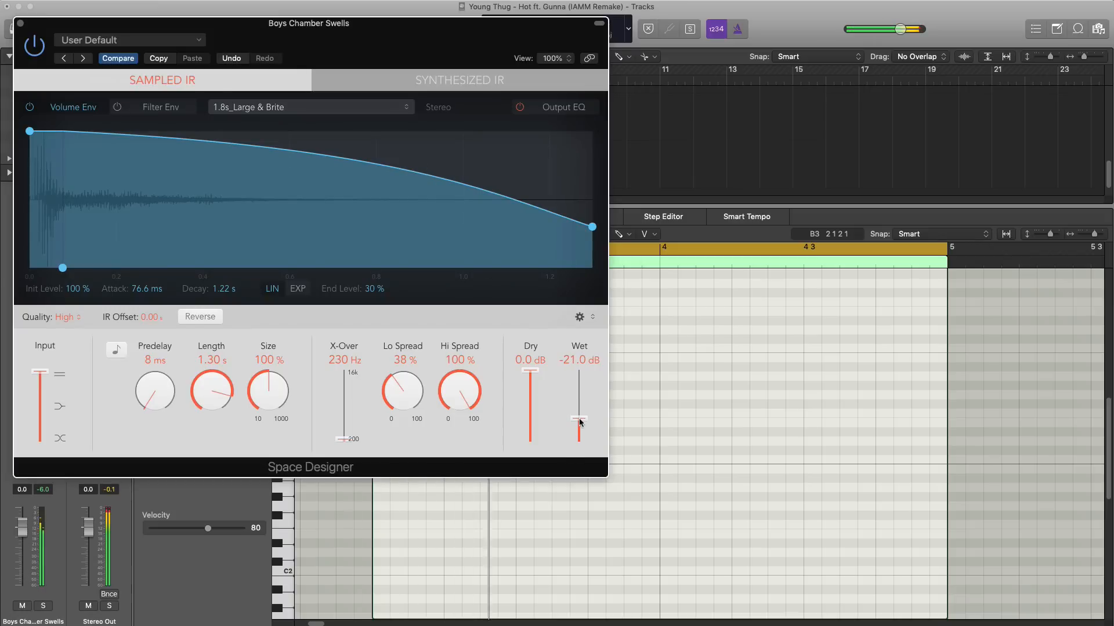
left_click(20, 24)
key("x")
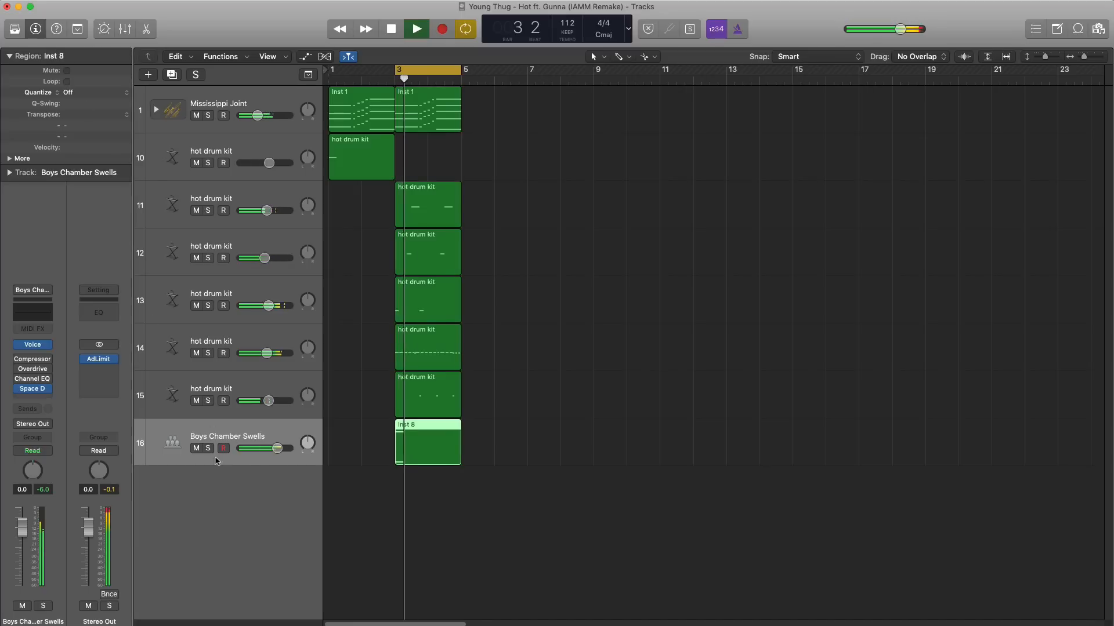
left_click_drag(277, 449, 269, 448)
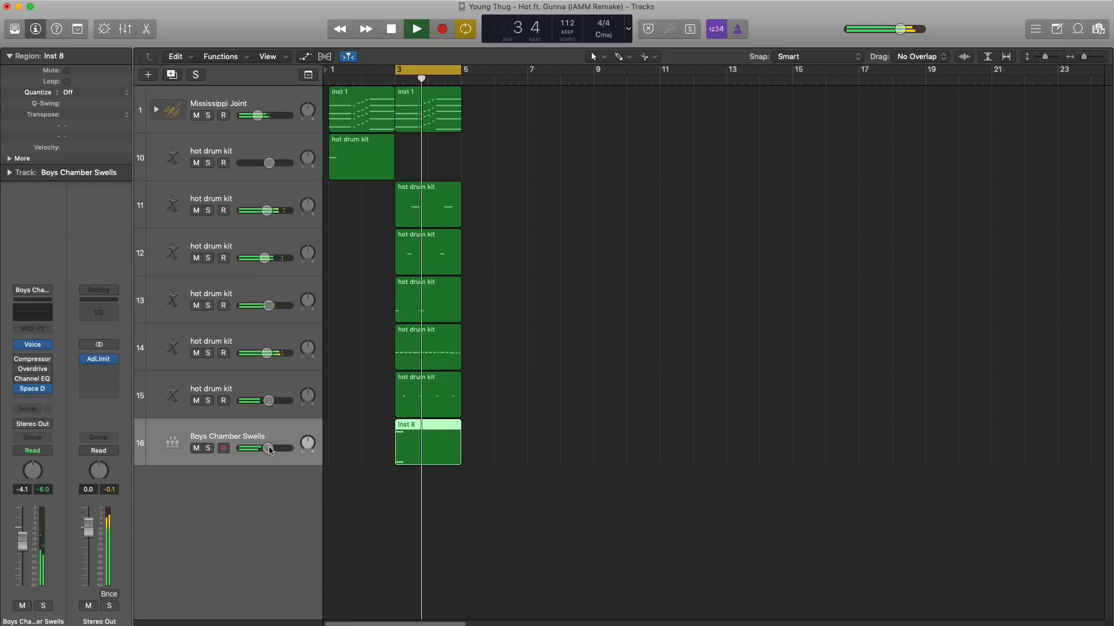
Step: Repeat the seven regions starting at bar 3 through to bar 15 and set the cycle range to bars 11 to 15
left_click_drag(512, 506, 425, 128)
key("super+r")
key("super+r")
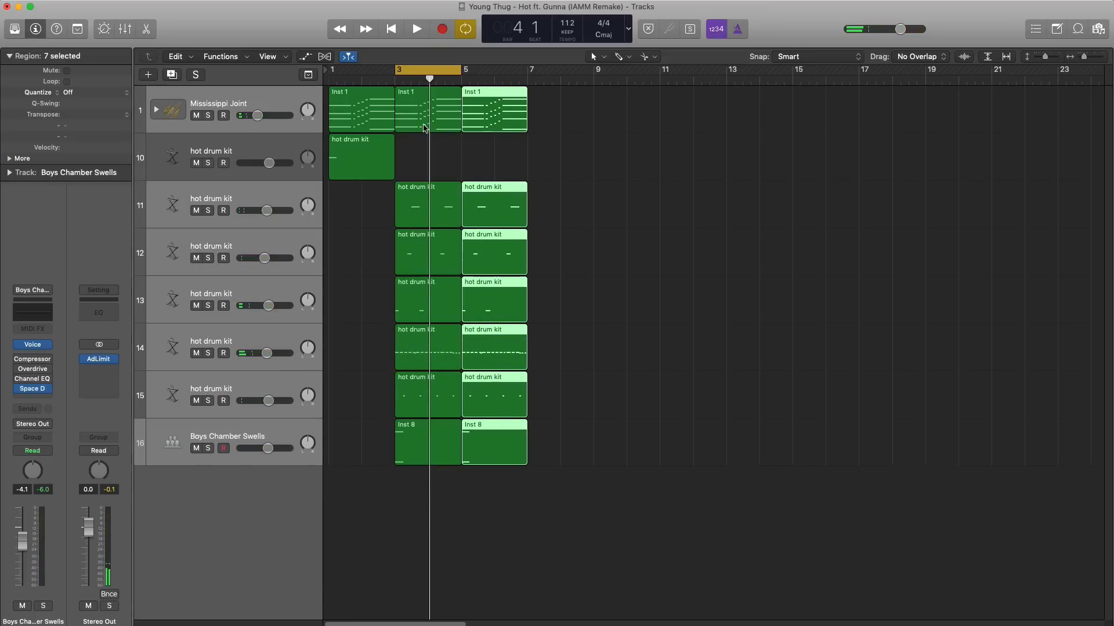
key("super+r")
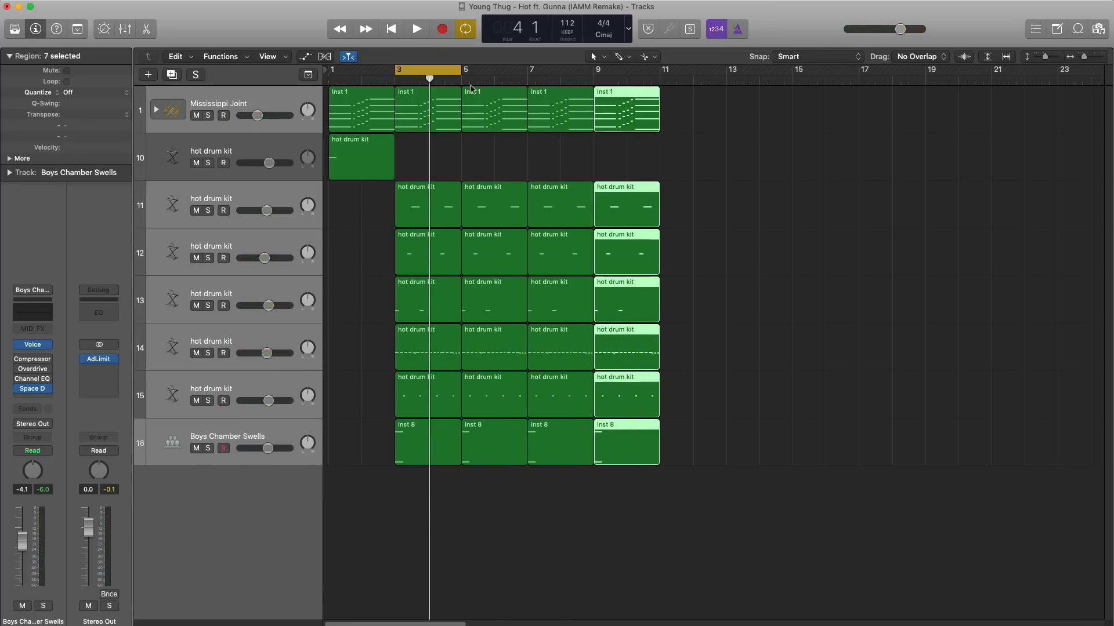
key("super+r")
key("super+r")
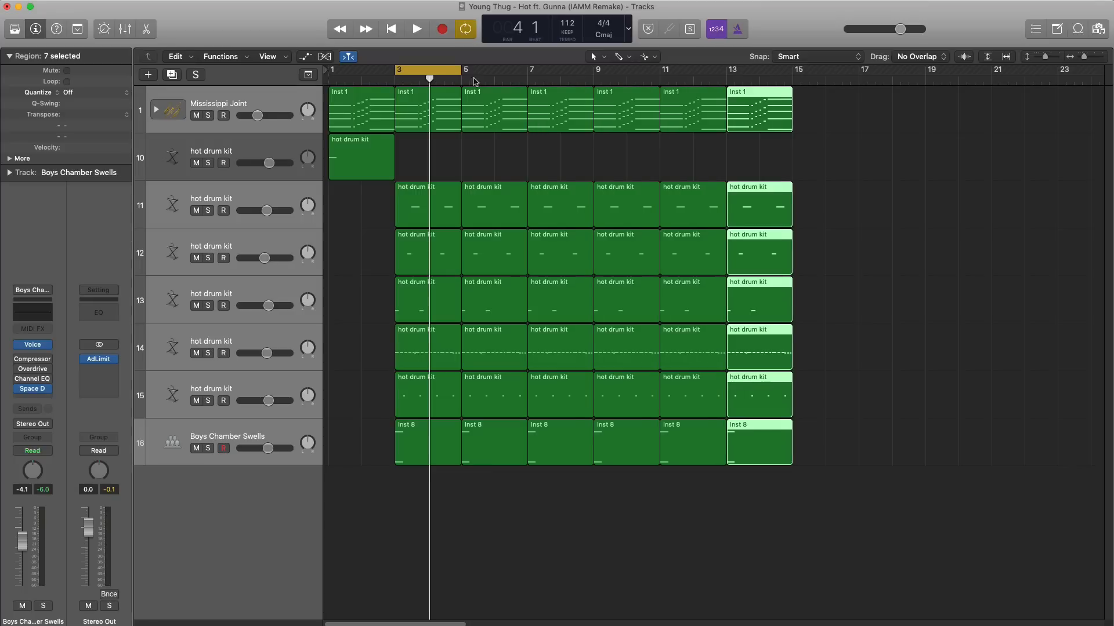
left_click_drag(444, 72, 789, 84)
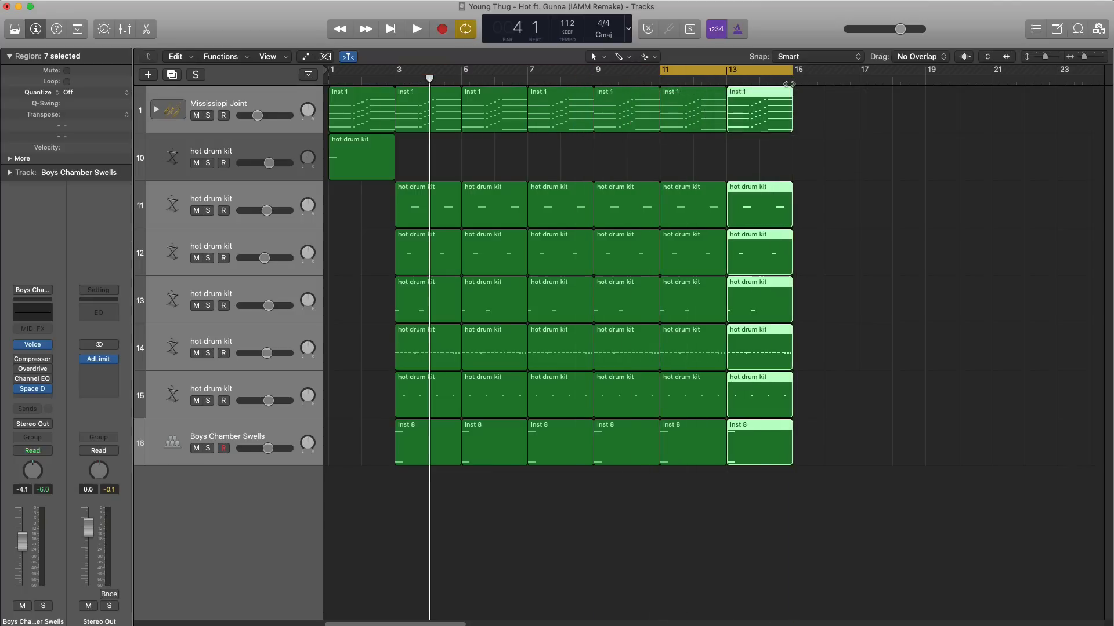
Step: Create an empty software instrument track below Mississippi Joint with a region spanning bars 11 to 15, and delete the track 16 drum regions over those bars
left_click(255, 134)
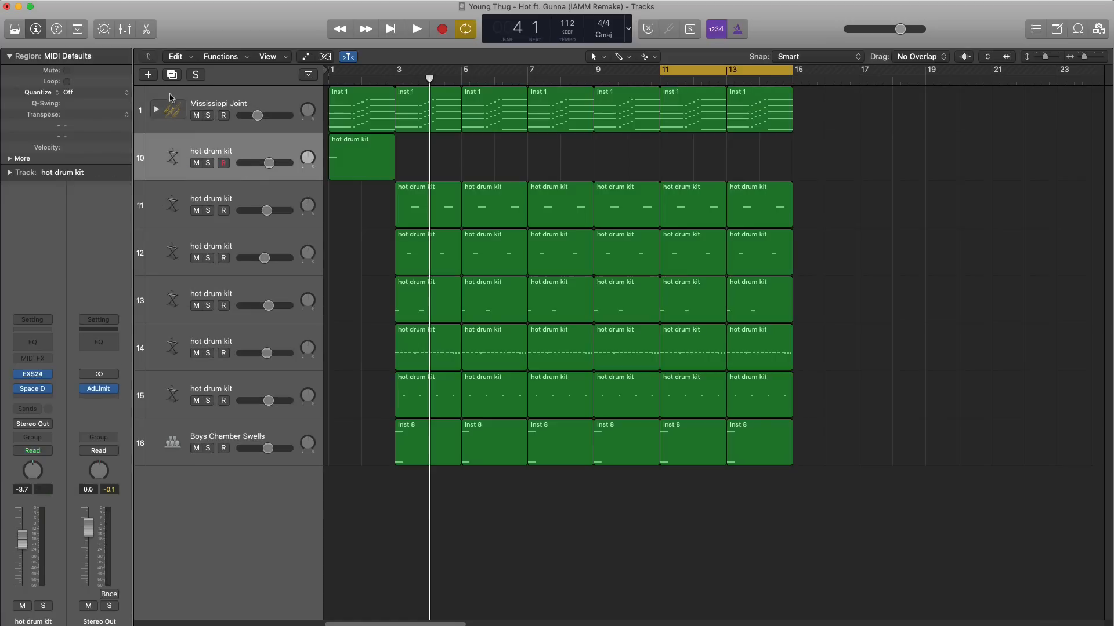
left_click(206, 109)
left_click(149, 75)
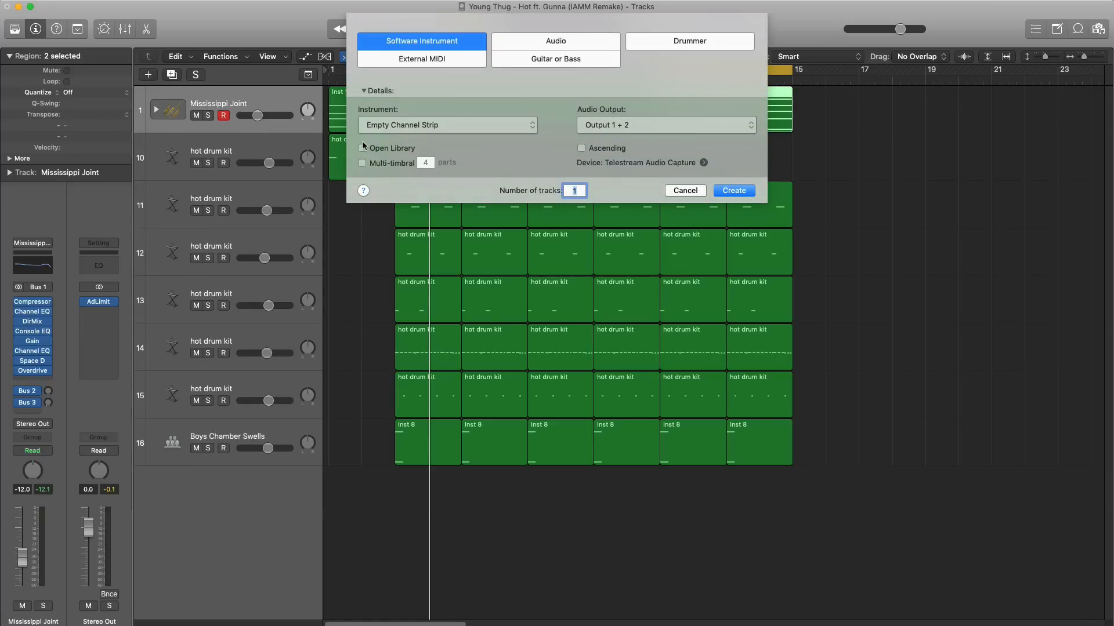
key("Return")
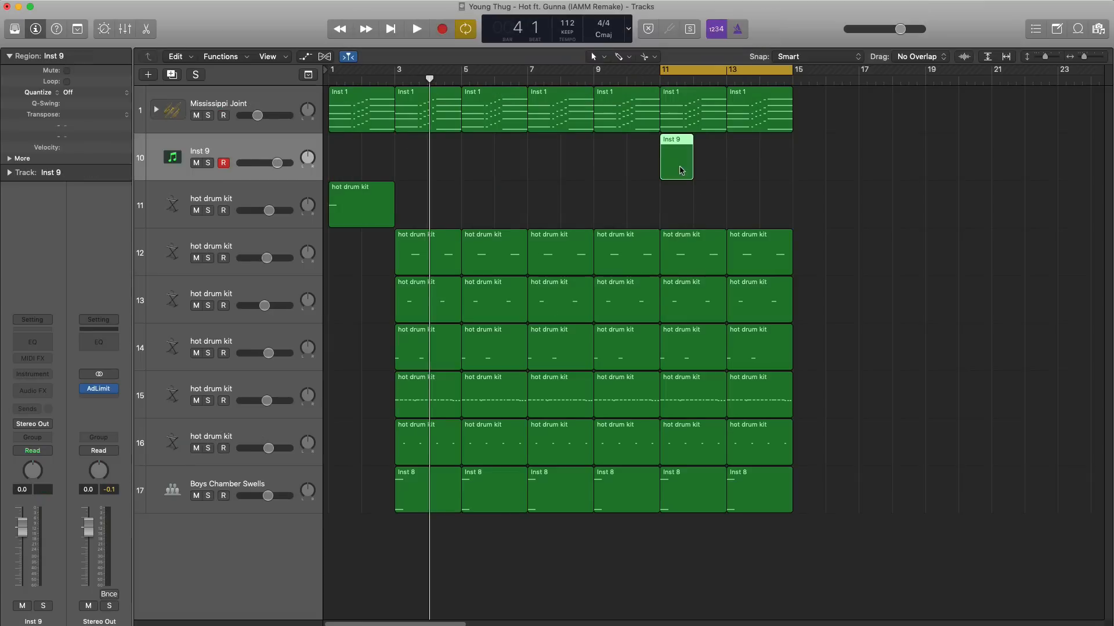
left_click_drag(690, 170, 770, 170)
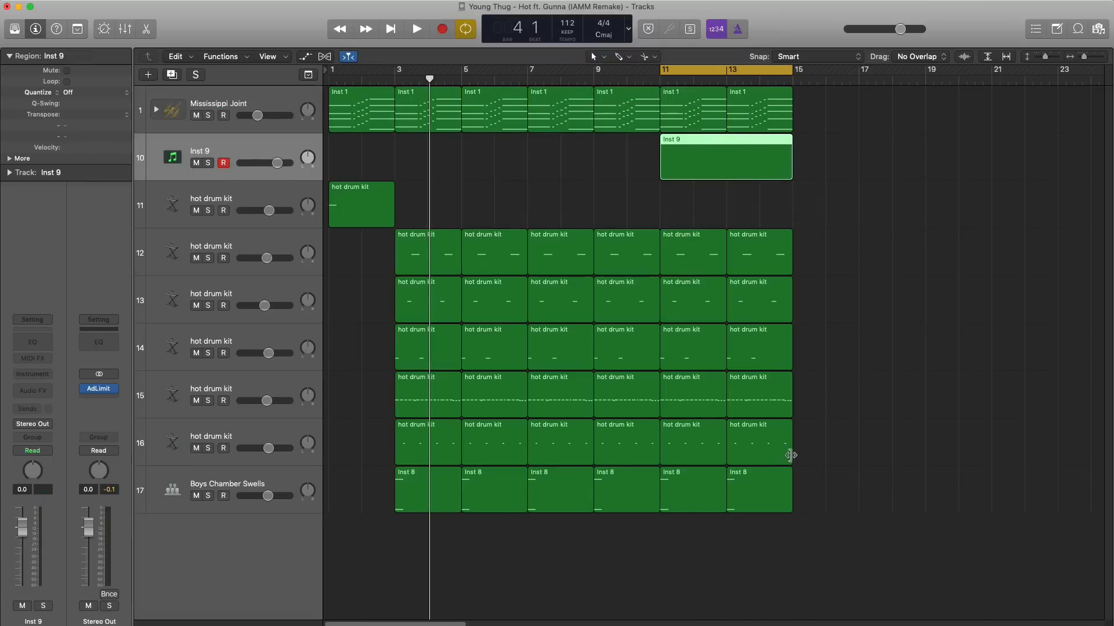
left_click(696, 453)
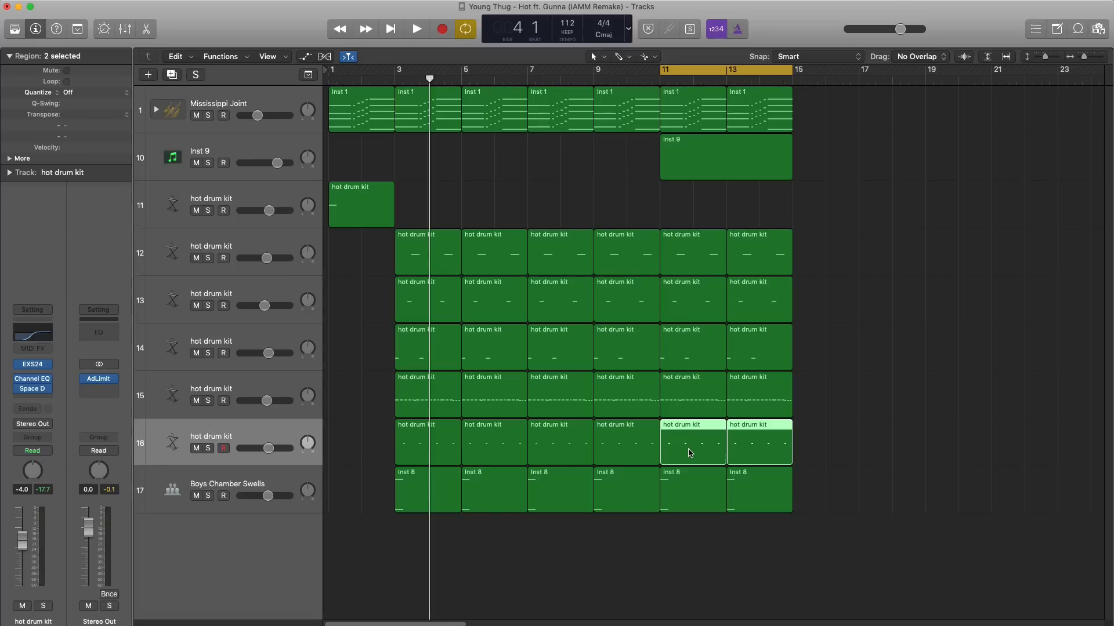
key("Delete")
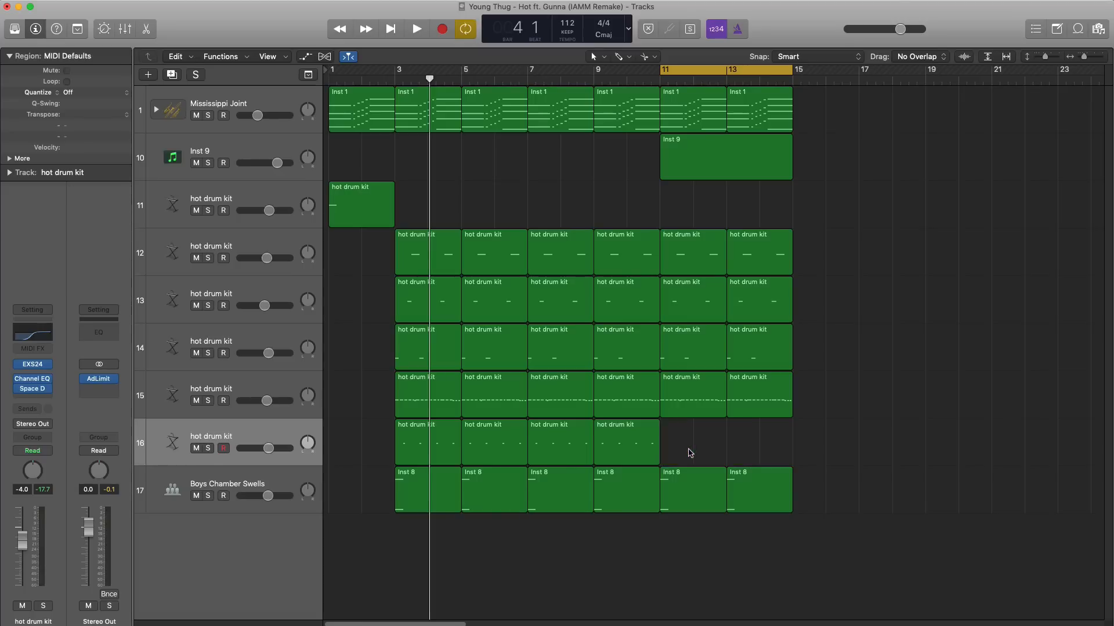
Step: Load the Piccolo from Orchestral, Woodwinds onto the new track and open its bar 11 region in the piano roll
double_click(711, 157)
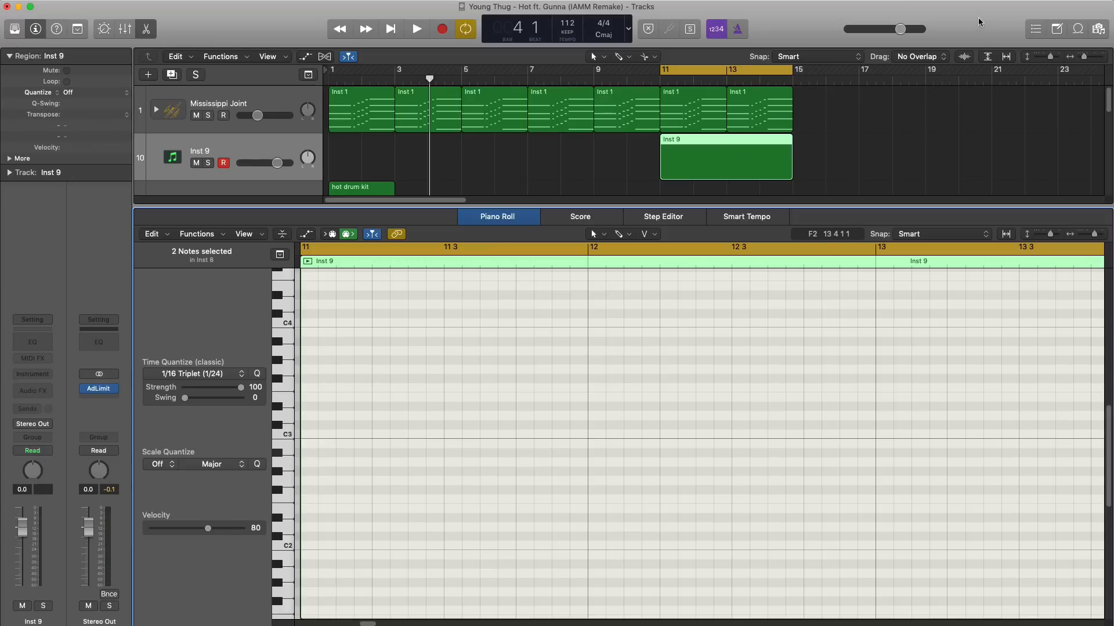
left_click(15, 32)
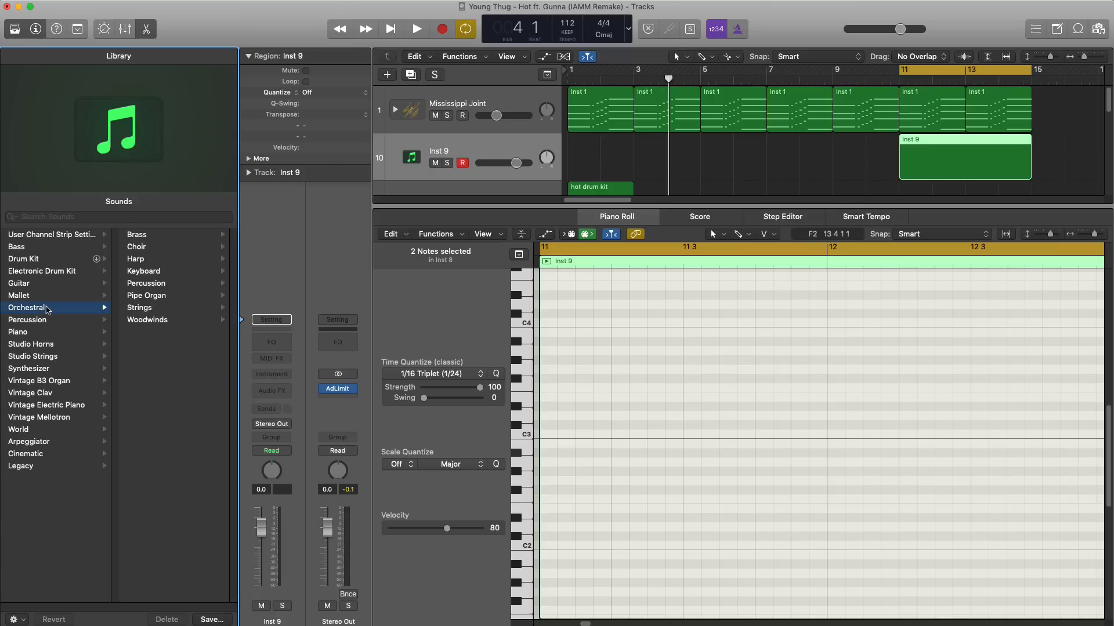
left_click(147, 320)
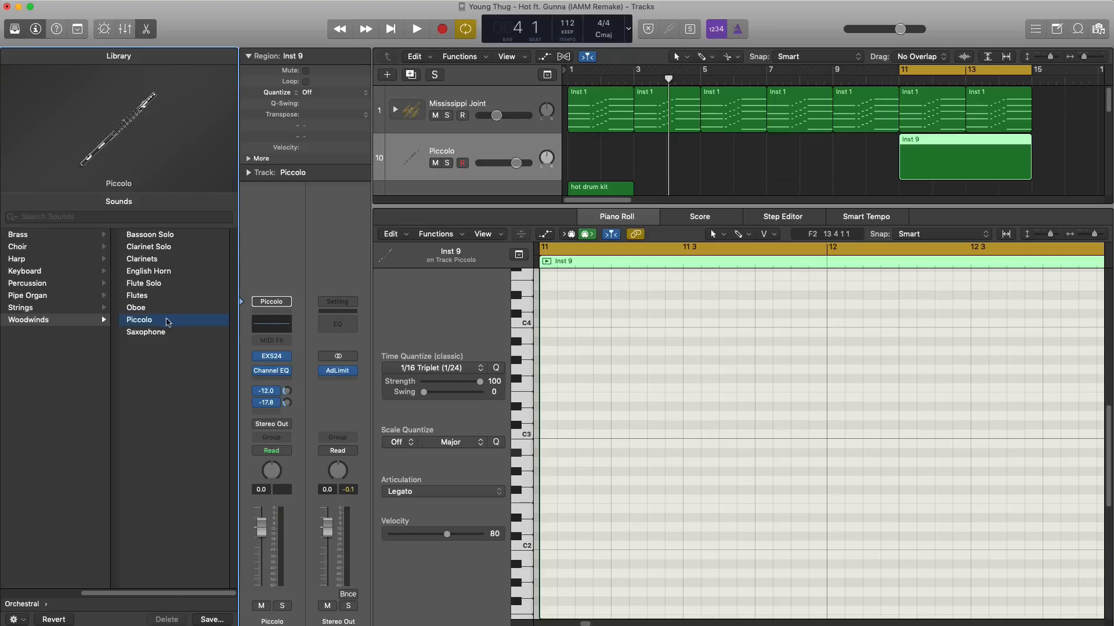
left_click(15, 27)
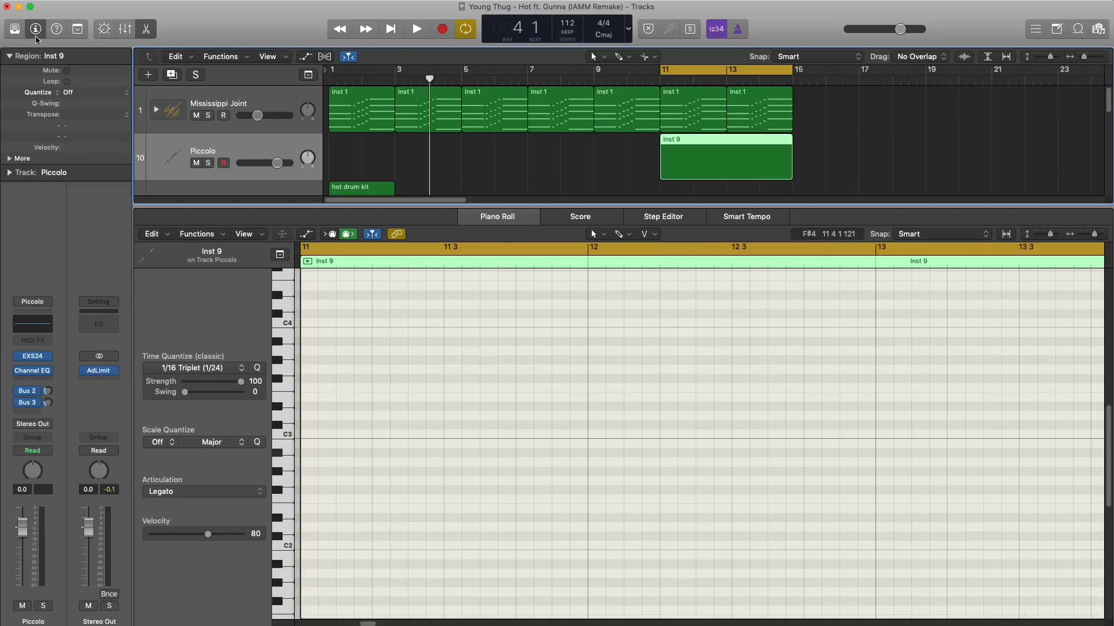
double_click(701, 167)
double_click(716, 165)
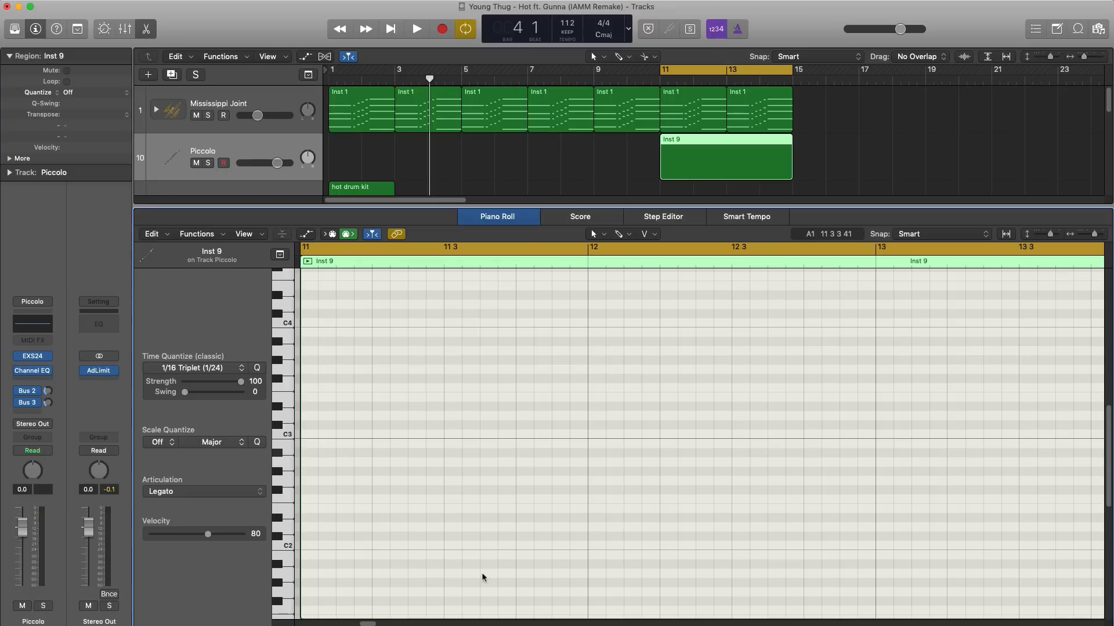
Step: Place a one-sixteenth G3 piccolo note at 11 4 4 1 and listen to it against the loop
key("space")
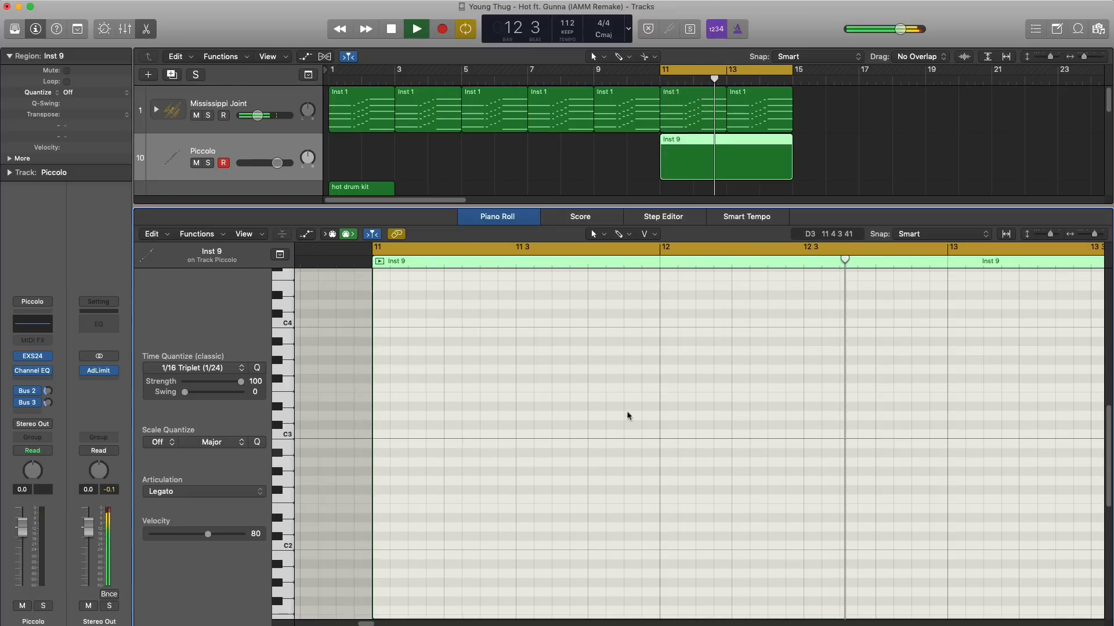
key("space")
left_click_drag(709, 350, 648, 369)
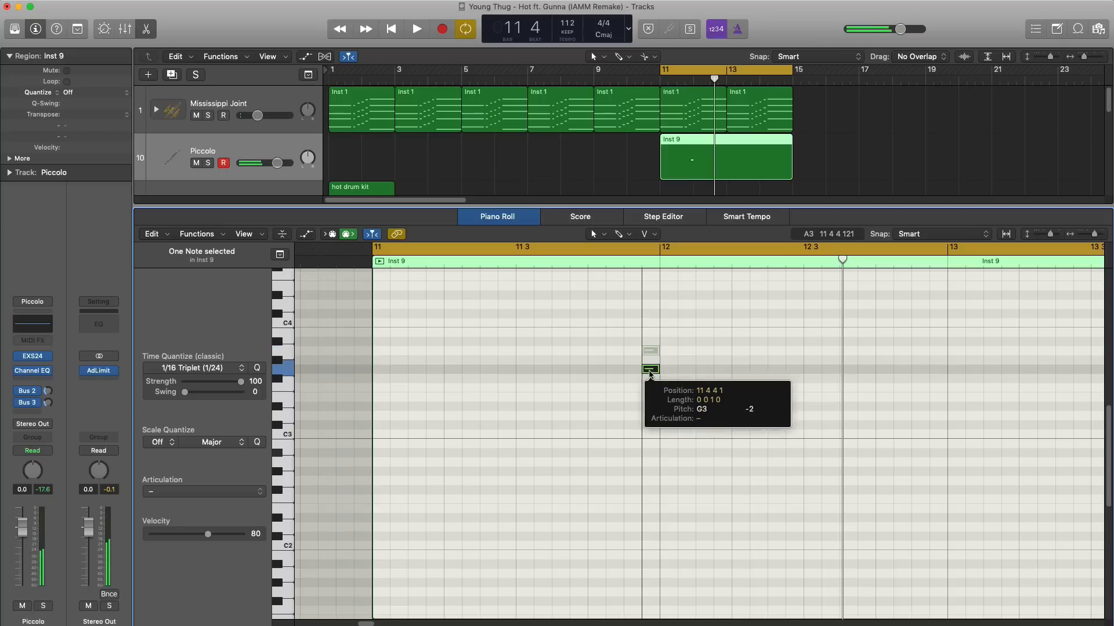
key("space")
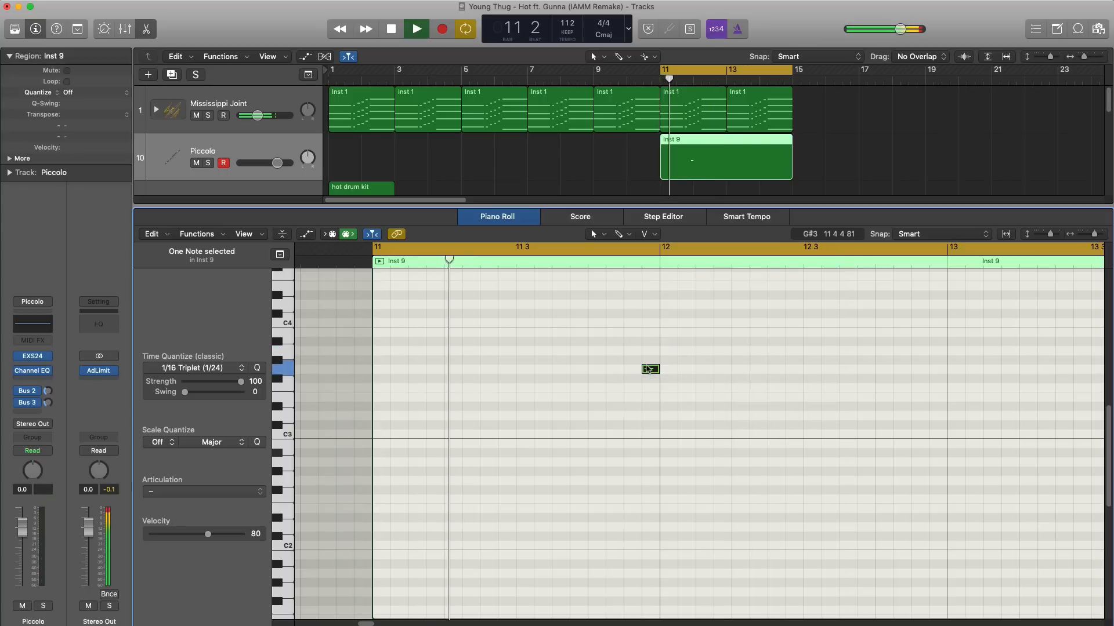
key("space")
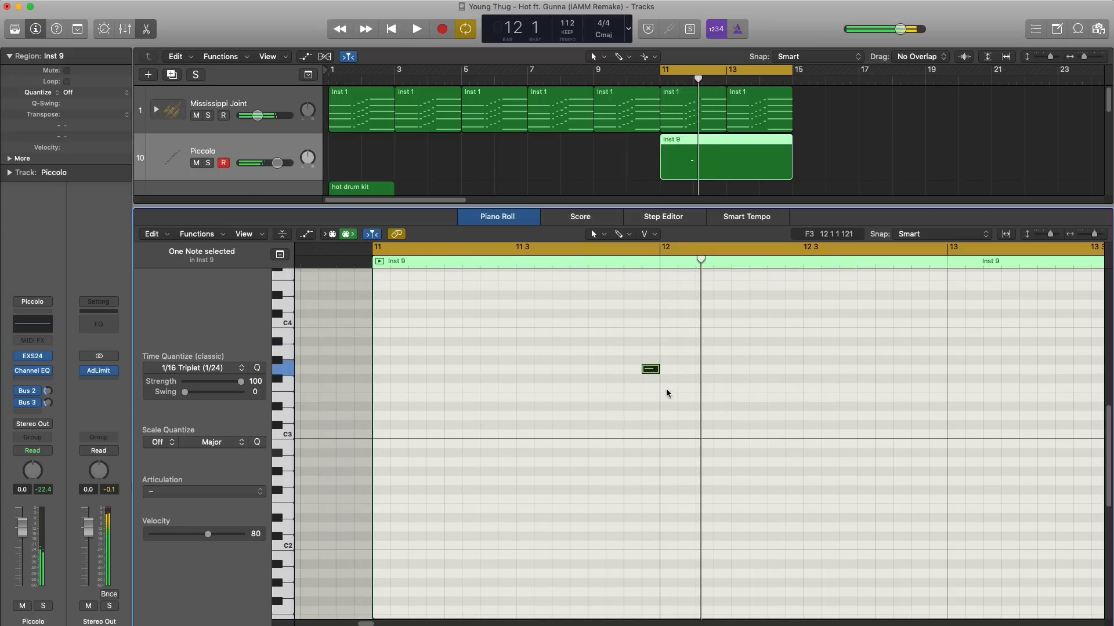
Step: Continue the run from bar 12 with a three-sixteenth F3 followed by short D#3 and D3 notes, and play it back
left_click(666, 388, "super")
left_click_drag(674, 389, 731, 399)
left_click(716, 397, "super")
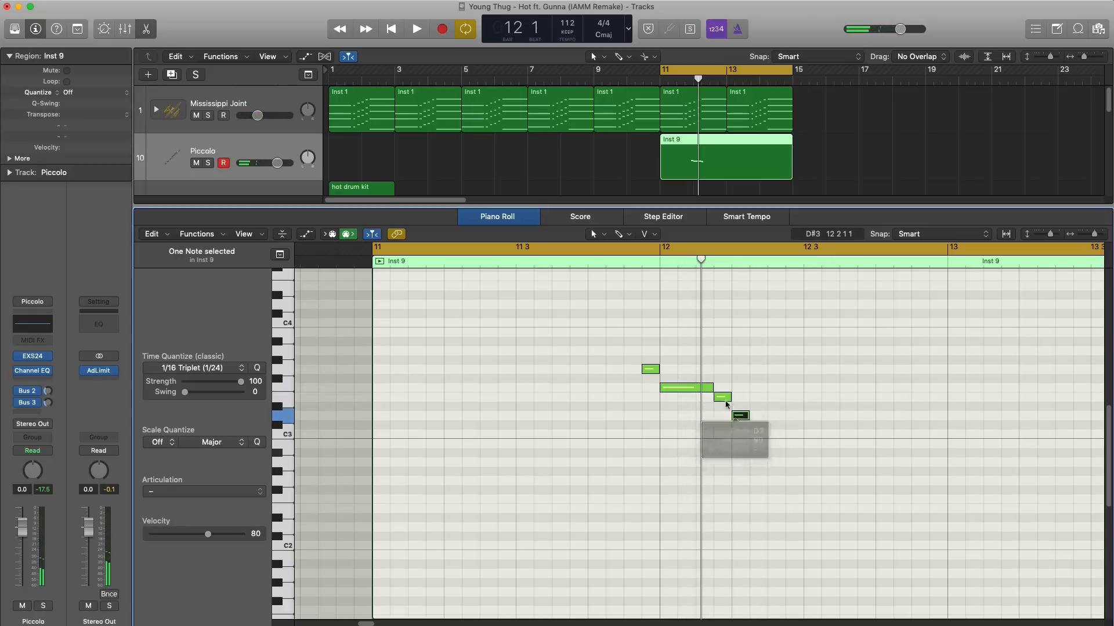
left_click(721, 406, "super")
key("space")
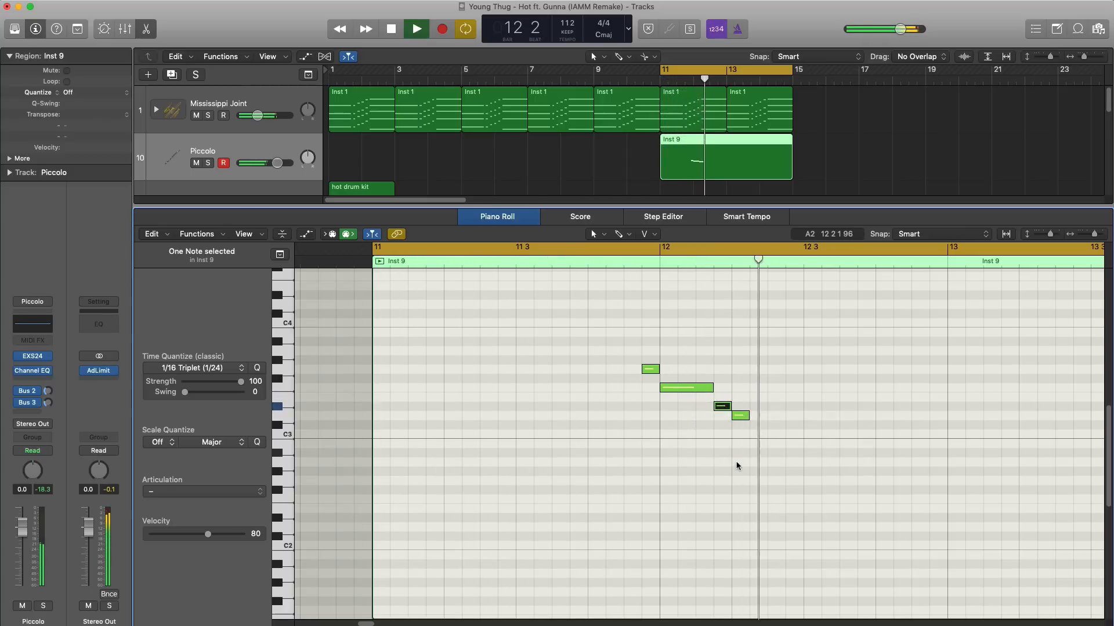
key("space")
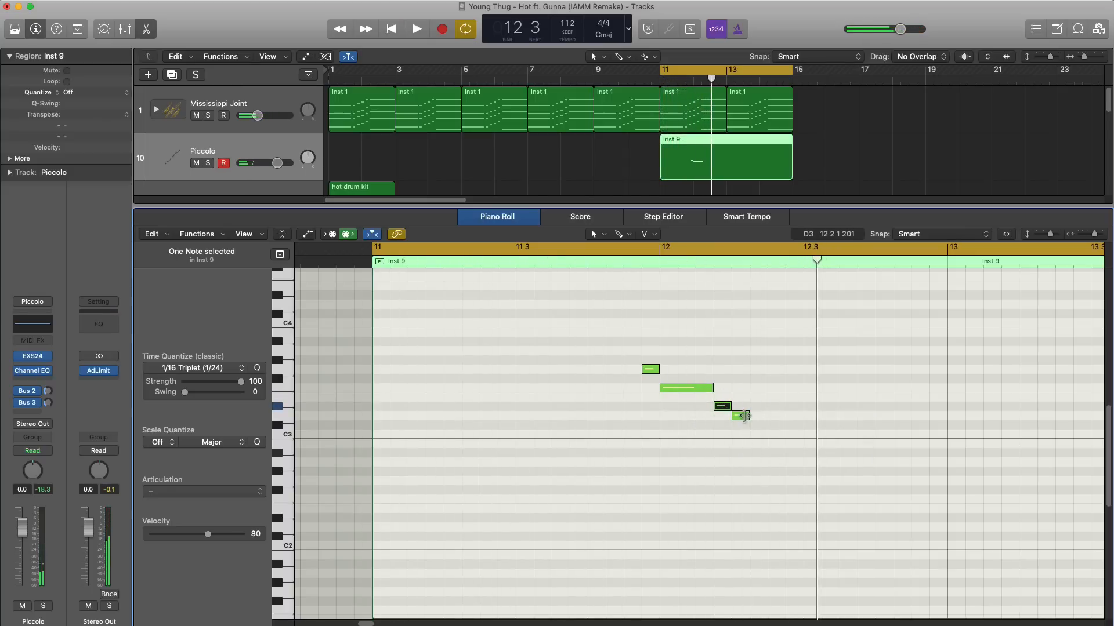
Step: Lengthen the D3 note to three sixteenths, add a short C3 and a one-beat A#2 after it, and play the run
left_click_drag(744, 416, 869, 464)
left_click(803, 435, "super")
key("space")
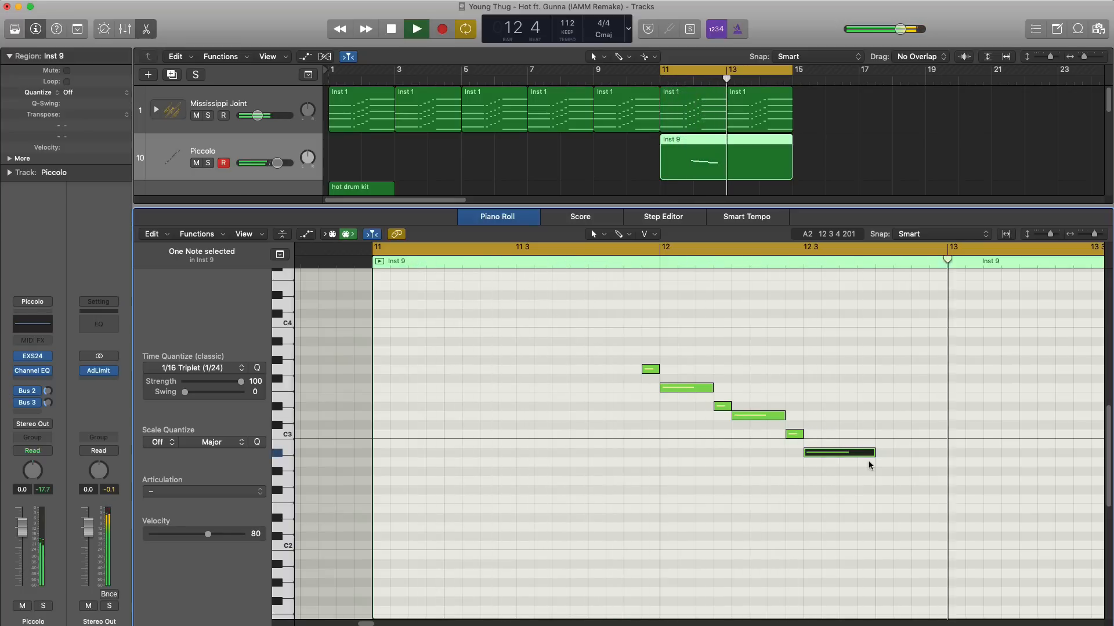
Step: Copy the six-note piccolo run two bars ahead so it starts one sixteenth before bar 14, and play it
left_click(858, 483, "ctrl+alt")
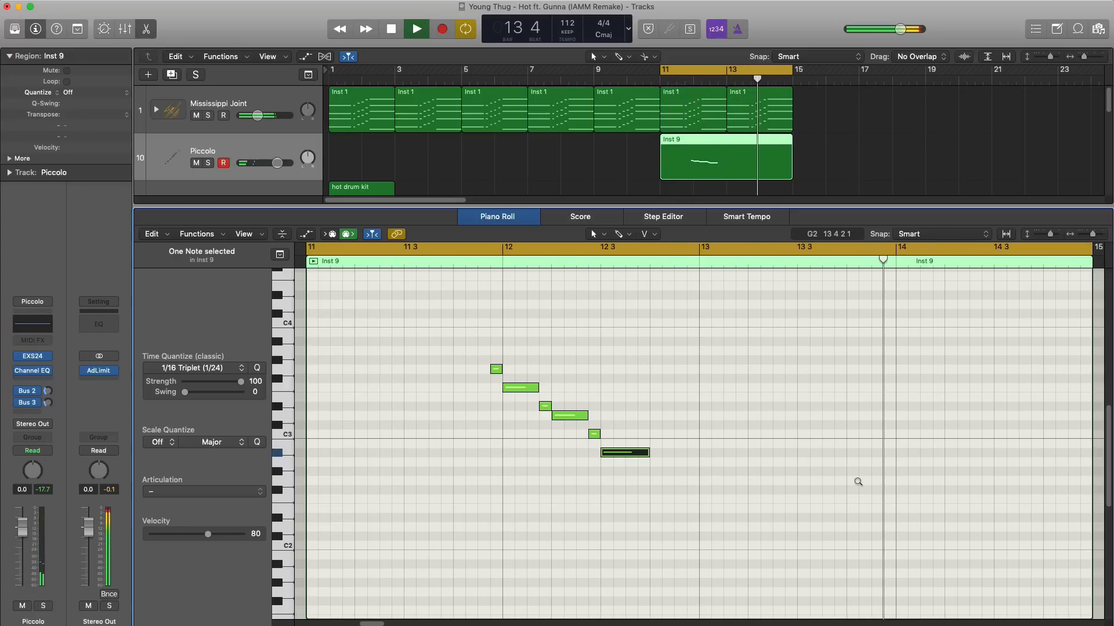
scroll(858, 482, "down", 2)
left_click_drag(851, 478, 888, 371)
key("space")
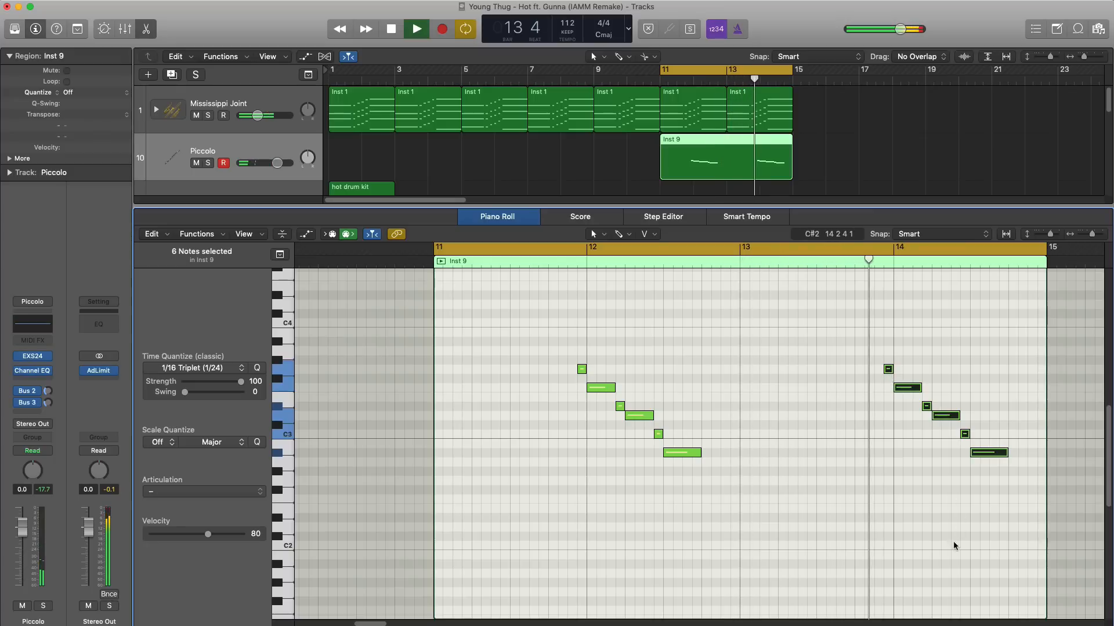
key("space")
Step: Shorten the copied run's final A#2 to three sixteenths, add a short G#2 and a one-beat G2 ending at bar 15, and play back
left_click(1003, 453)
left_click_drag(1004, 453, 1042, 488)
key("space")
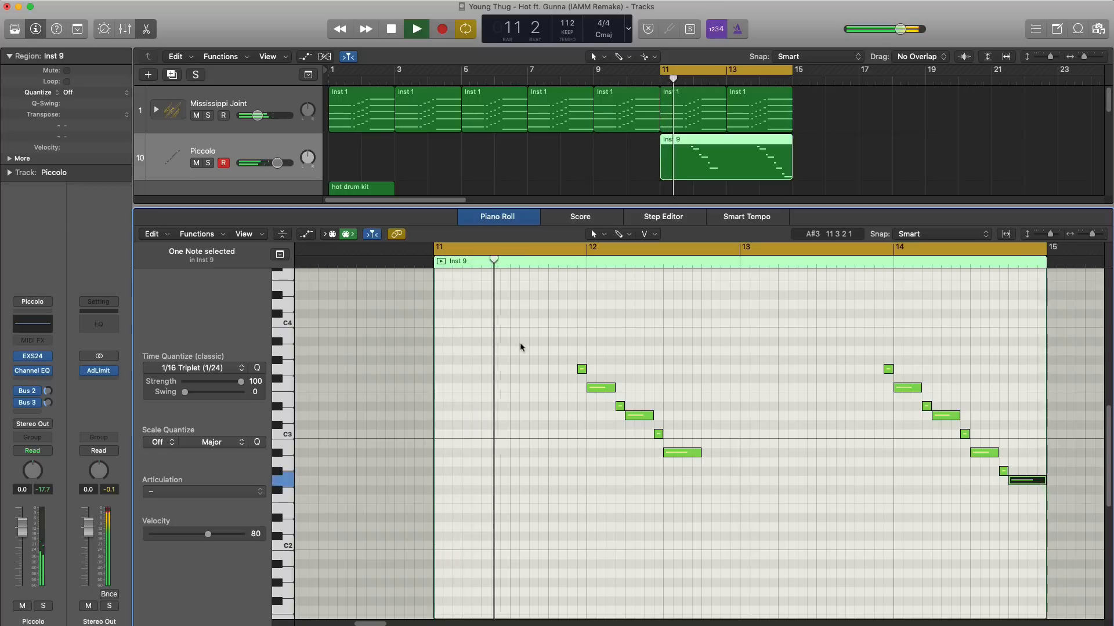
Step: Solo the Piccolo track, set the cycle range to bars 12 to 14 and listen to the run
left_click(210, 164)
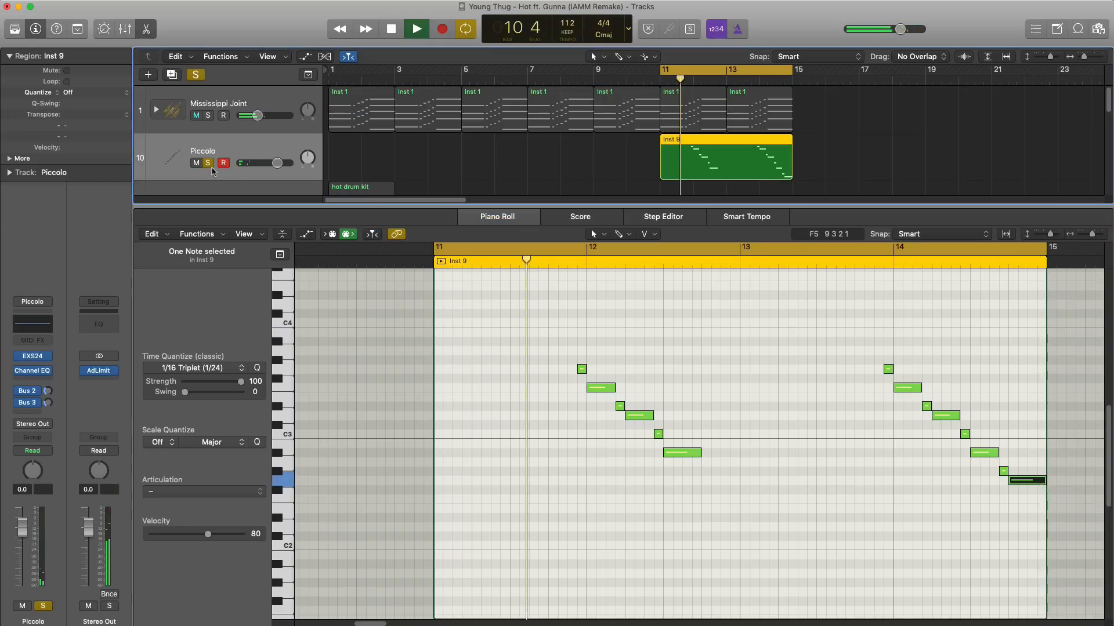
left_click(691, 72)
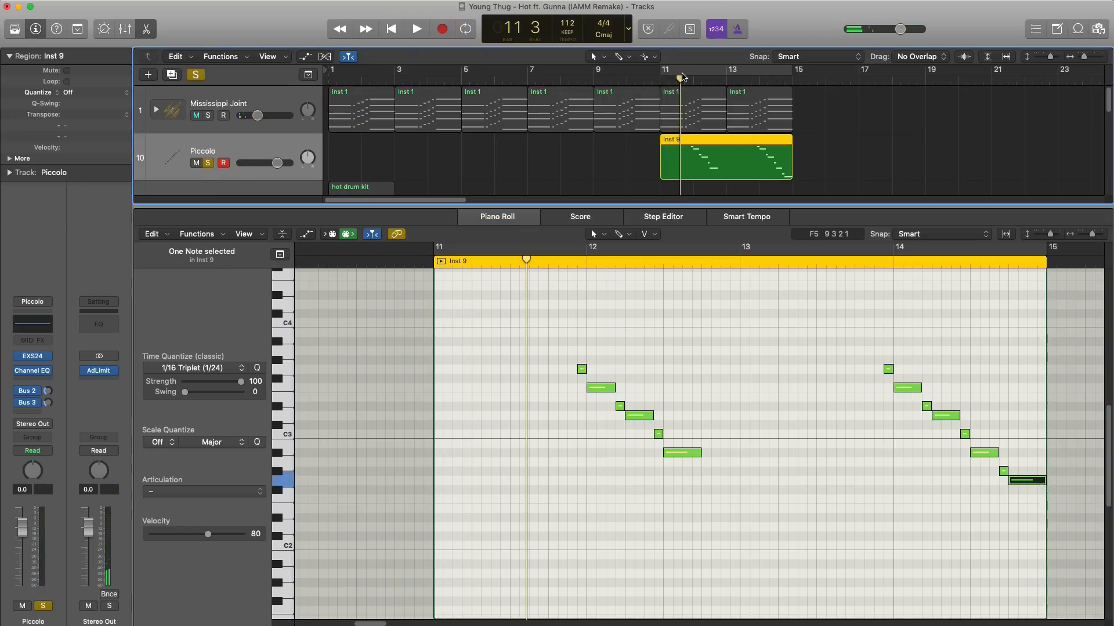
left_click_drag(691, 72, 744, 75)
key("space")
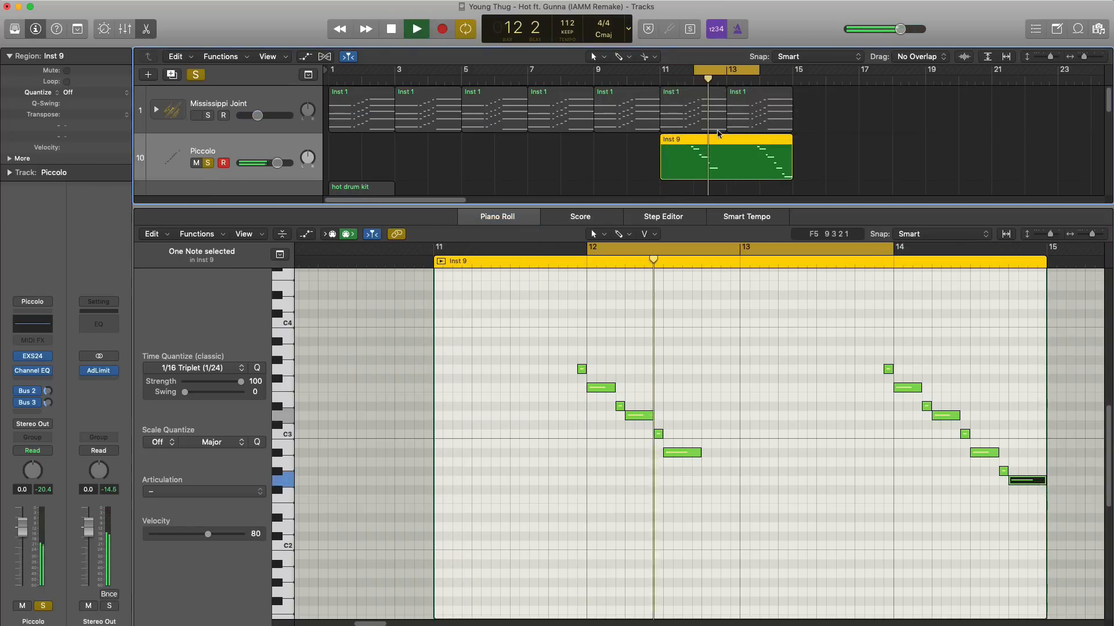
key("space")
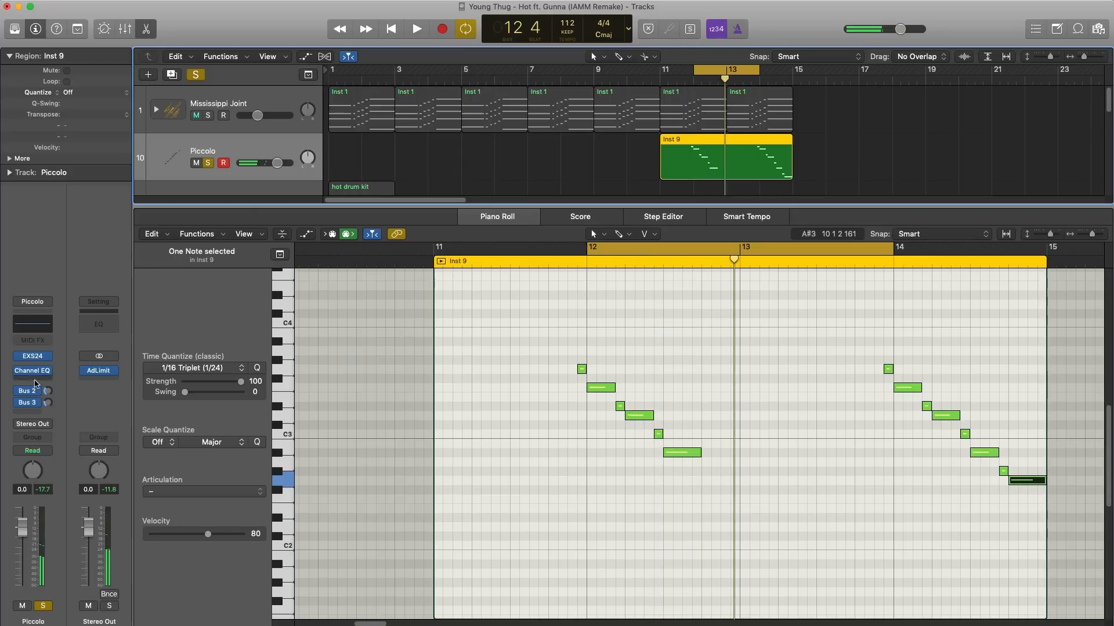
Step: Insert a stereo Echo delay after the Channel EQ on the Piccolo track
left_click(35, 381)
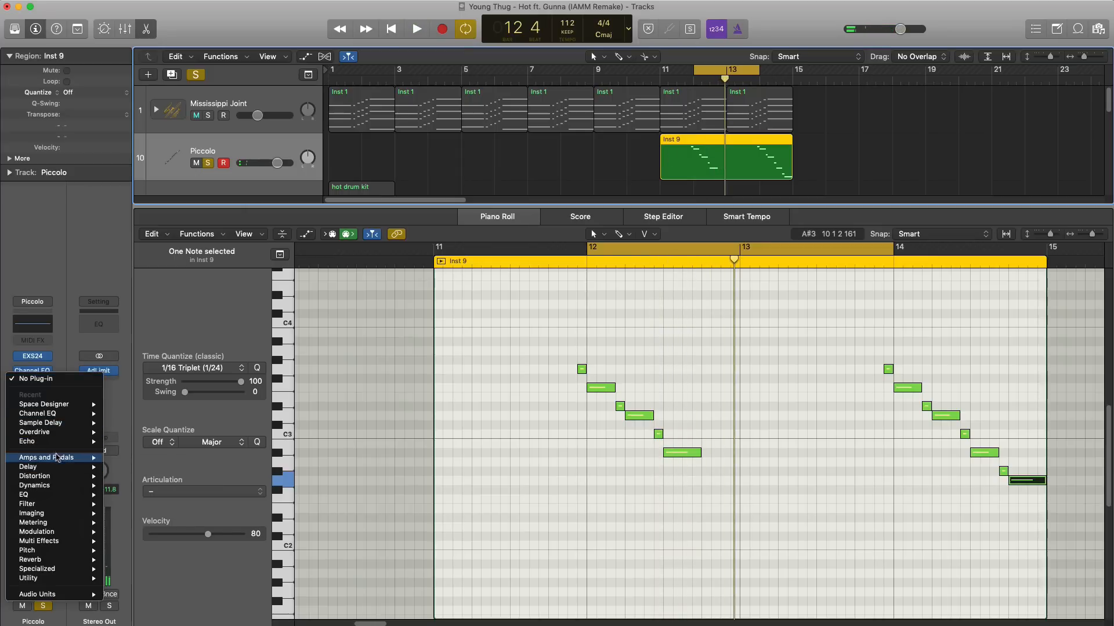
mouse_move(64, 467)
left_click(229, 479)
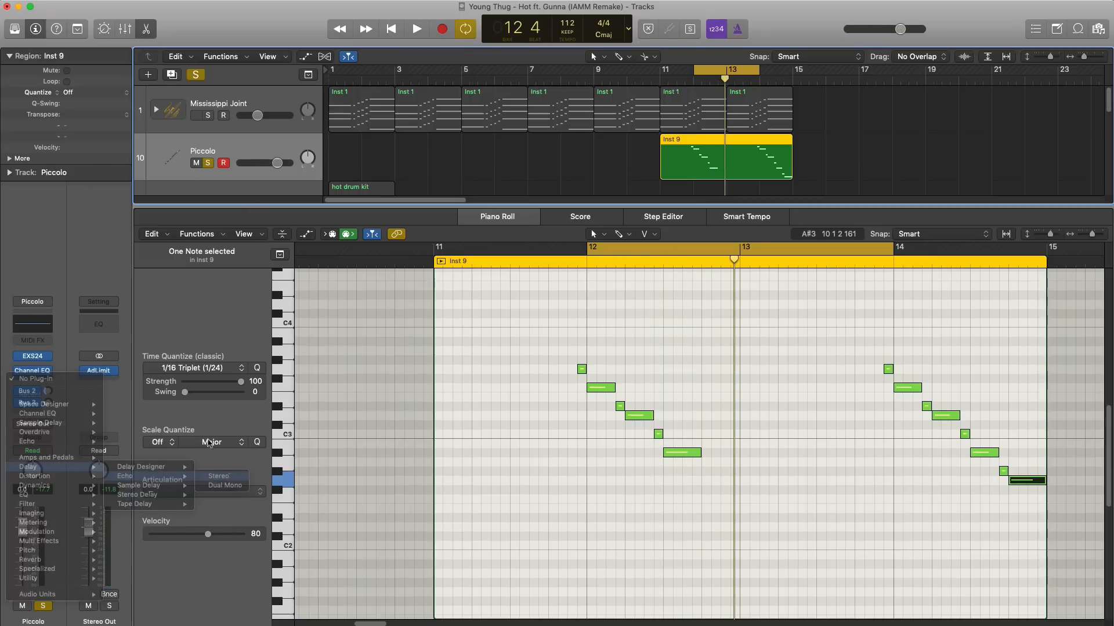
Step: Set the Echo's dry level to 100% and wet level to about 26% while auditioning the piccolo run, and close the plug-in
key("space")
left_click_drag(410, 174, 446, 196)
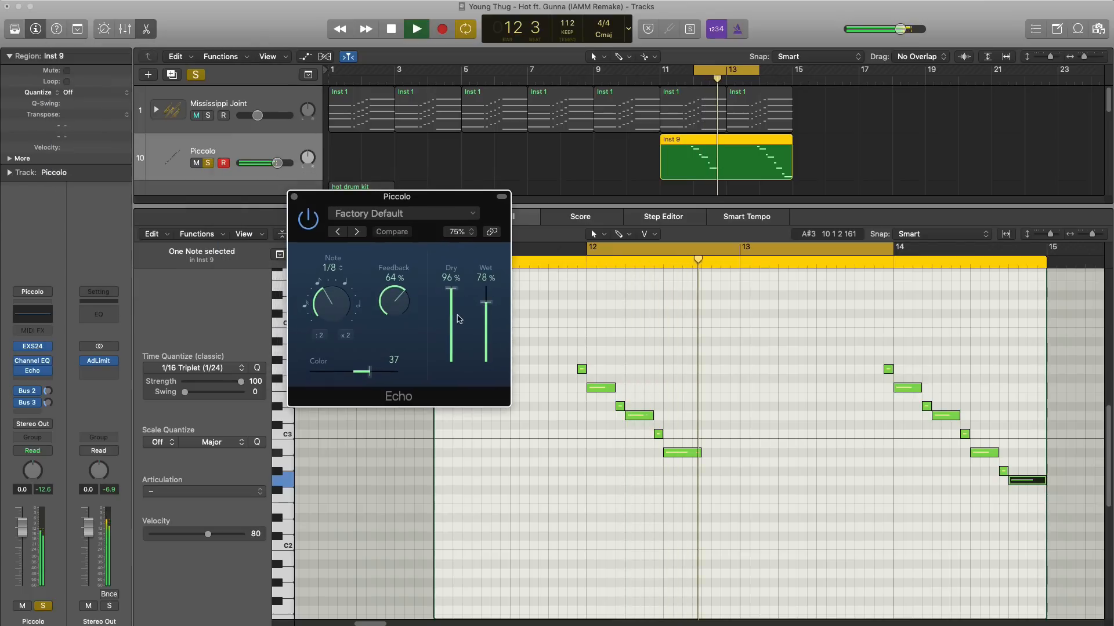
left_click_drag(452, 326, 457, 265)
key("space")
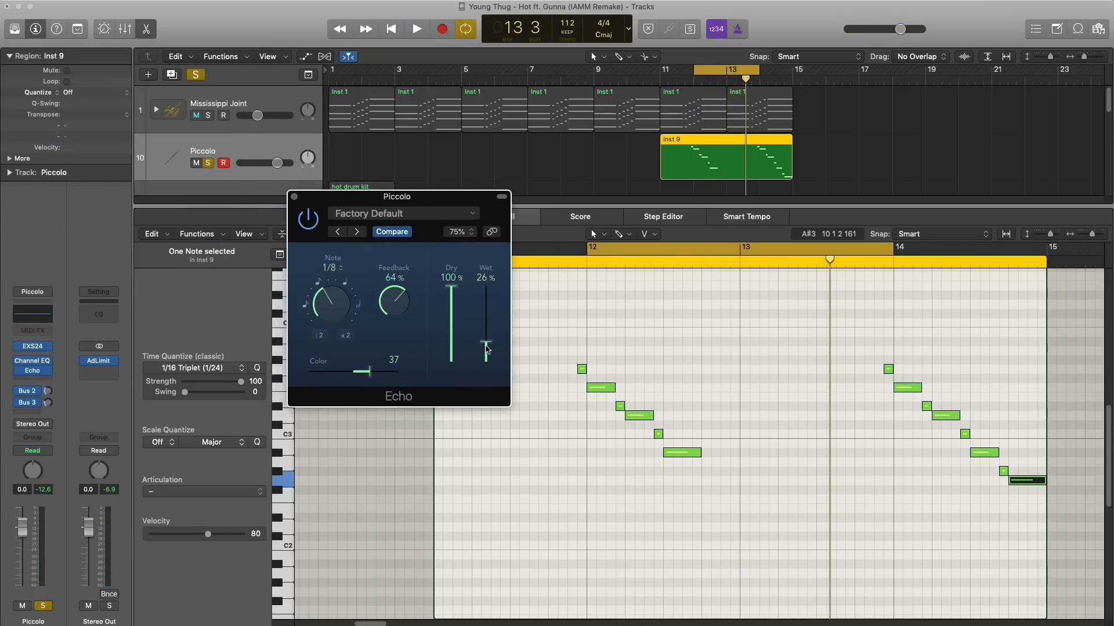
key("space")
key("super+w")
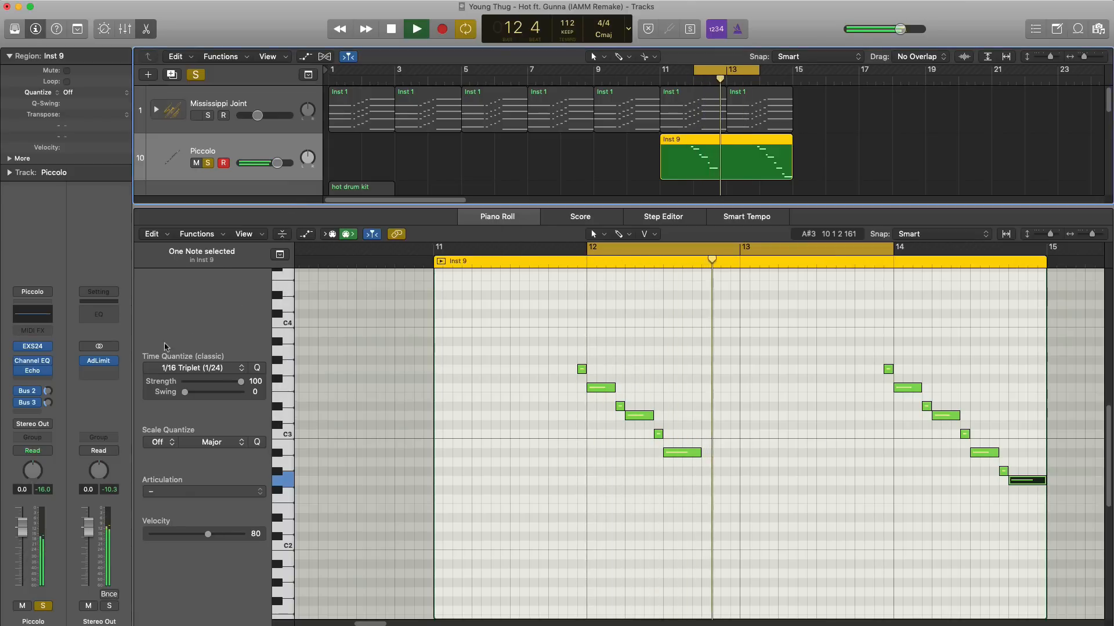
key("space")
Step: Add Space Designer after the Echo on the Piccolo track and load the Large Spaces, Warped Spaces preset 01.9s Bomb Tail
left_click(49, 380)
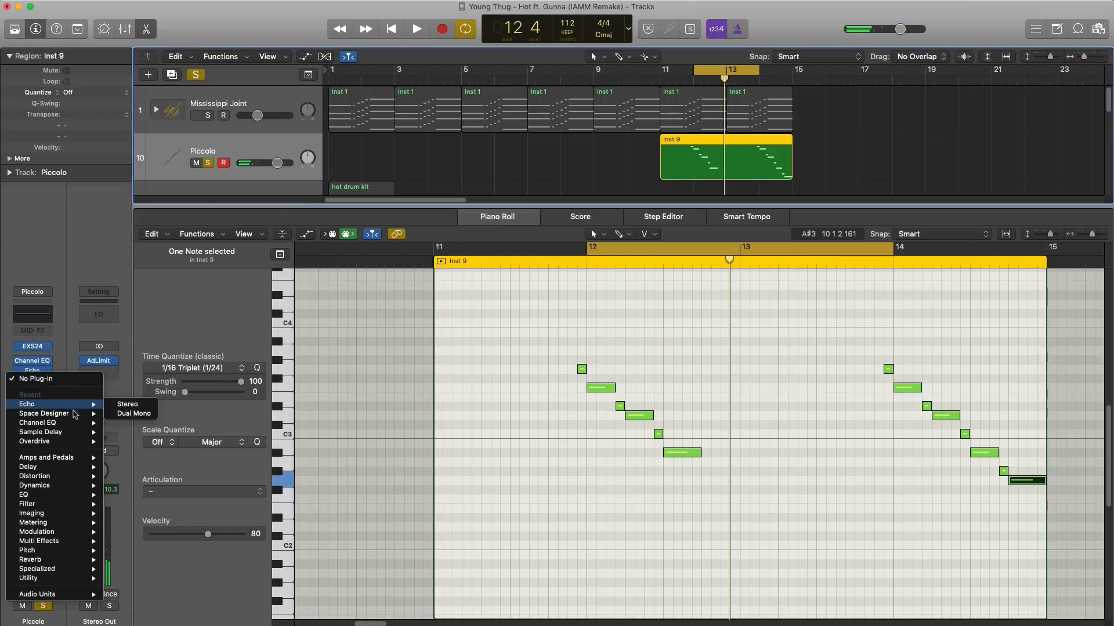
mouse_move(75, 414)
left_click(128, 413)
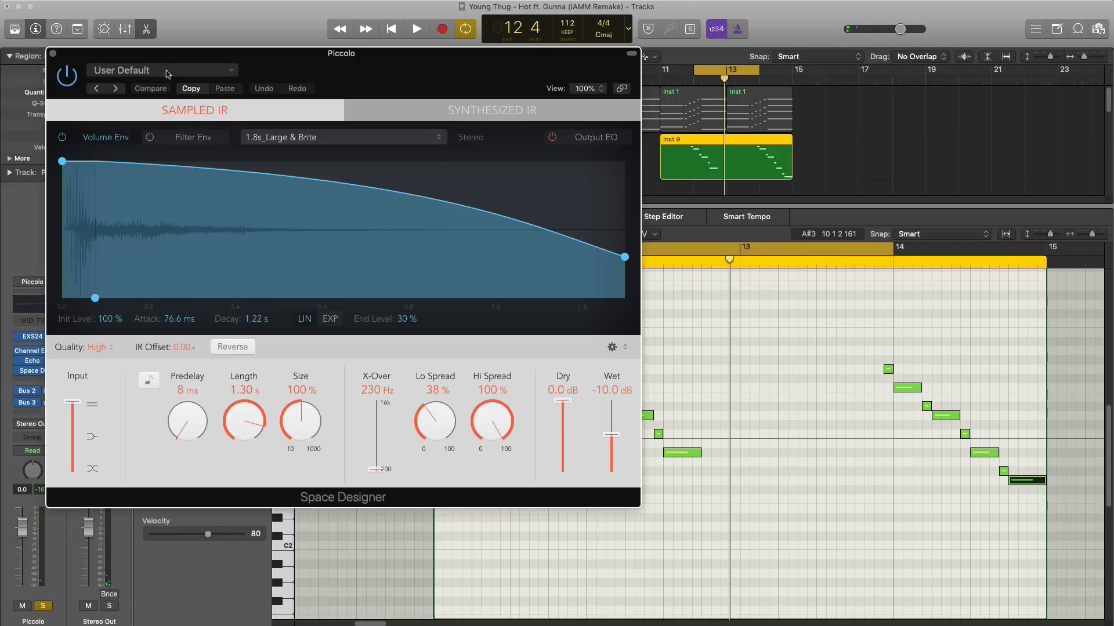
left_click(167, 72)
mouse_move(200, 292)
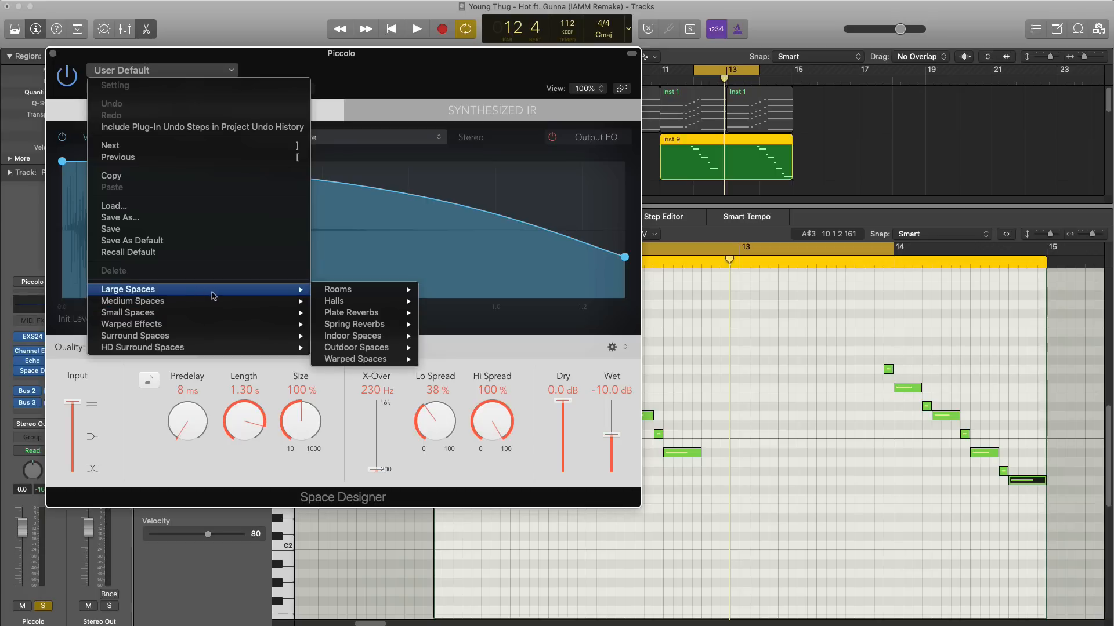
mouse_move(383, 361)
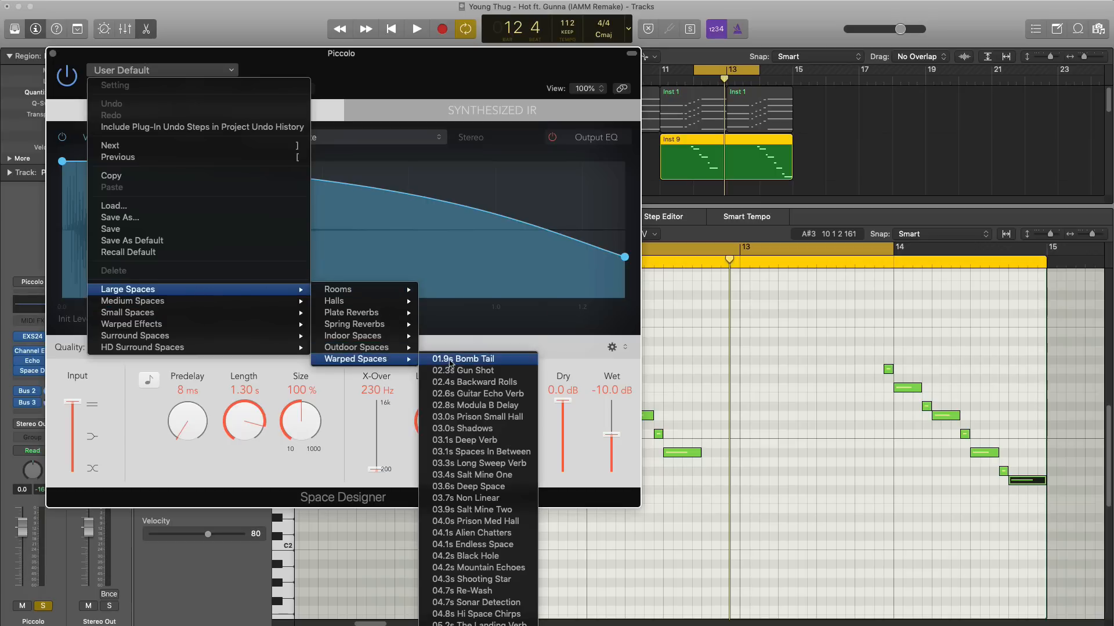
left_click(450, 365)
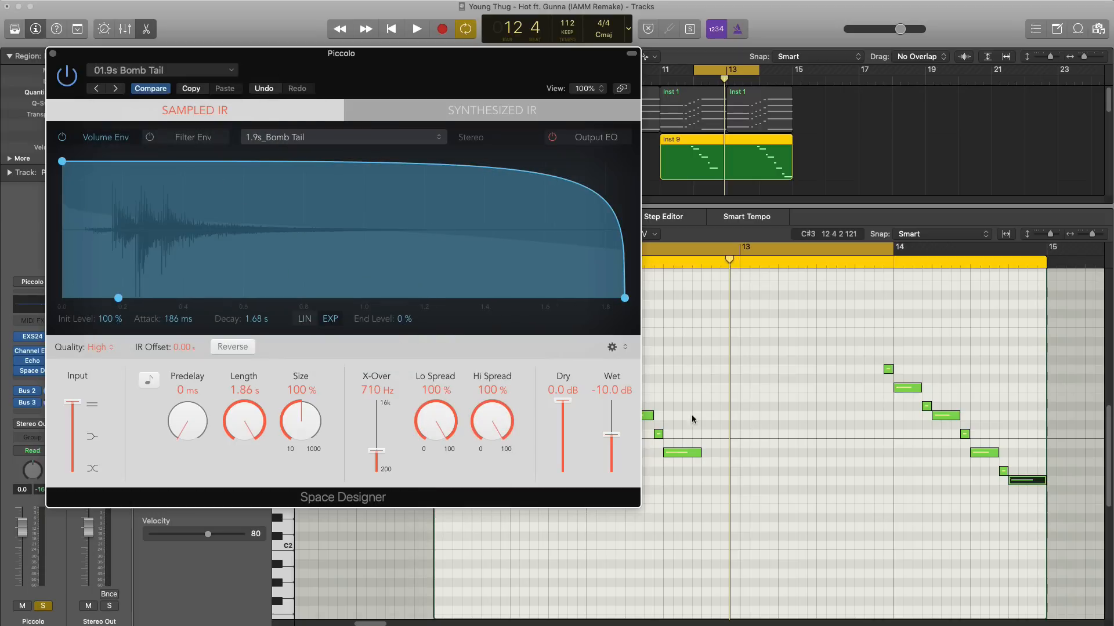
Step: Set Space Designer's dry level to -2.2 dB and wet level to -21.0 dB while auditioning, and close the plug-in
key("space")
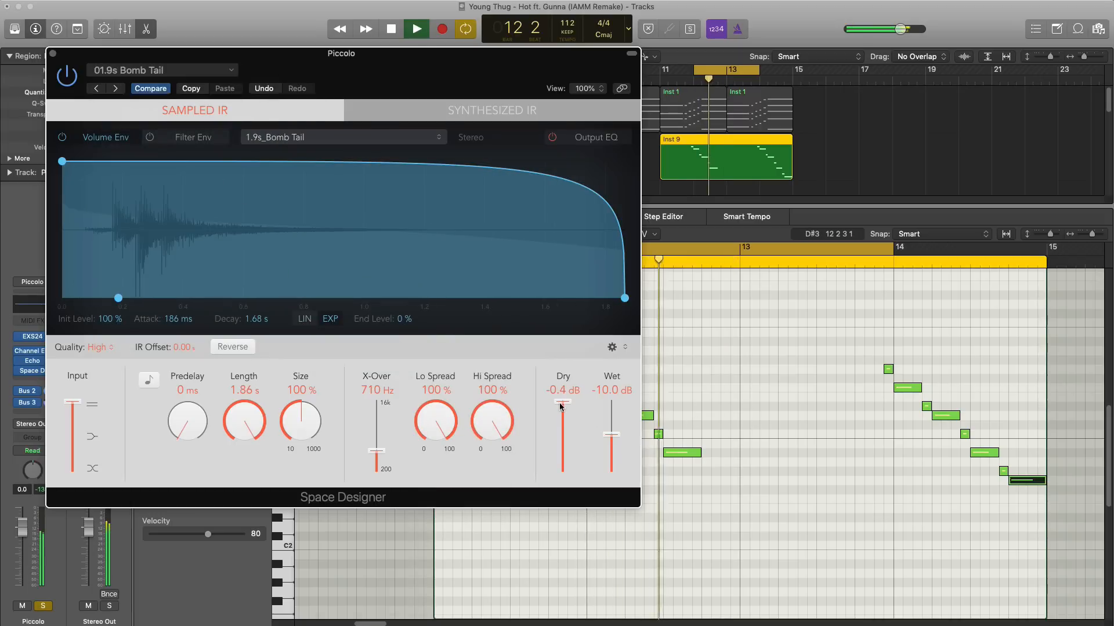
left_click_drag(560, 407, 562, 412)
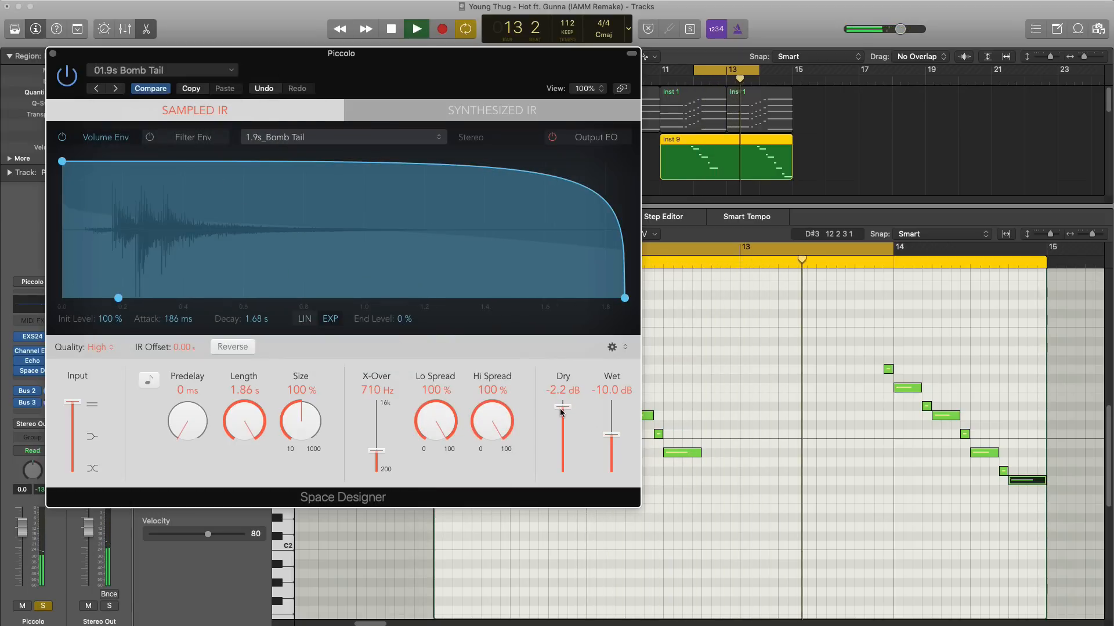
key("space")
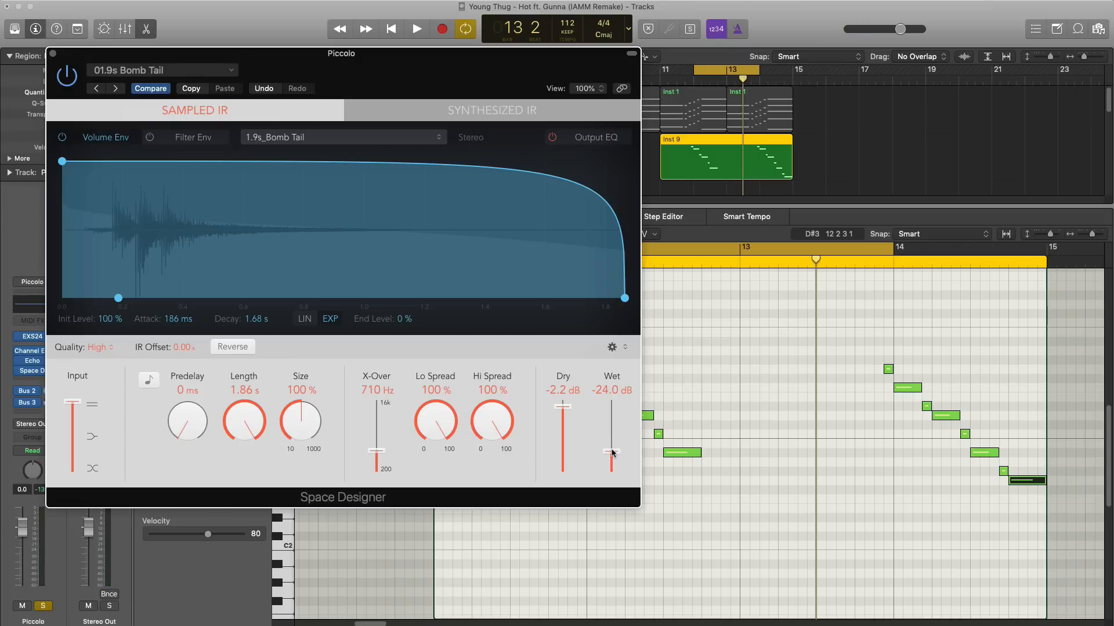
key("space")
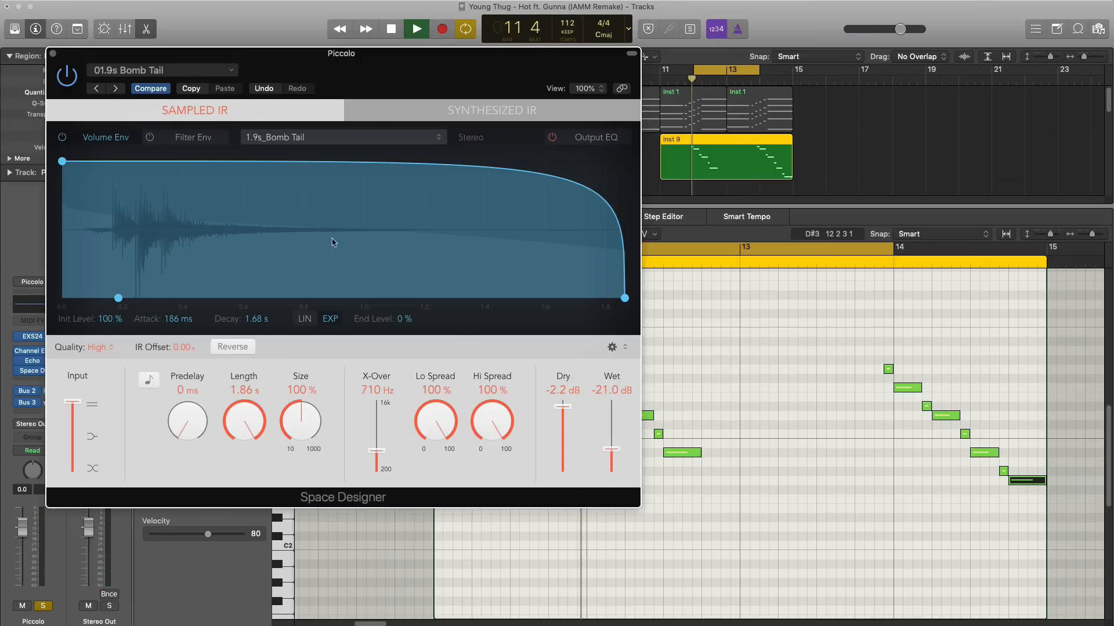
left_click(53, 54)
Step: Hide the Piano Roll, unsolo the Piccolo track, turn cycle mode off and listen to the full mix up to bar 15
key("e")
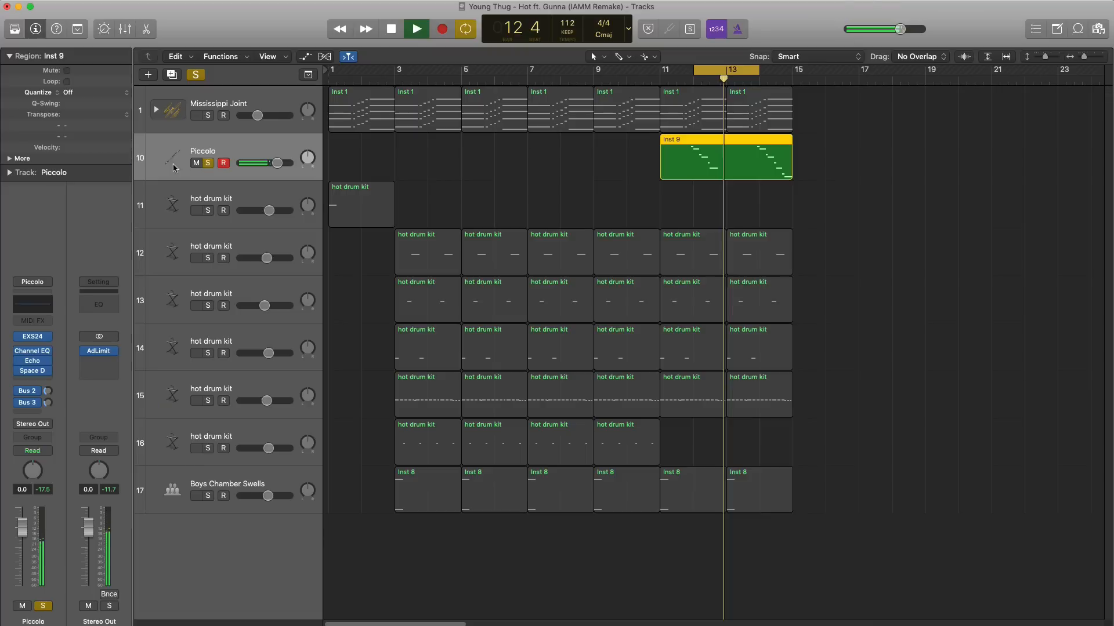
left_click(208, 163)
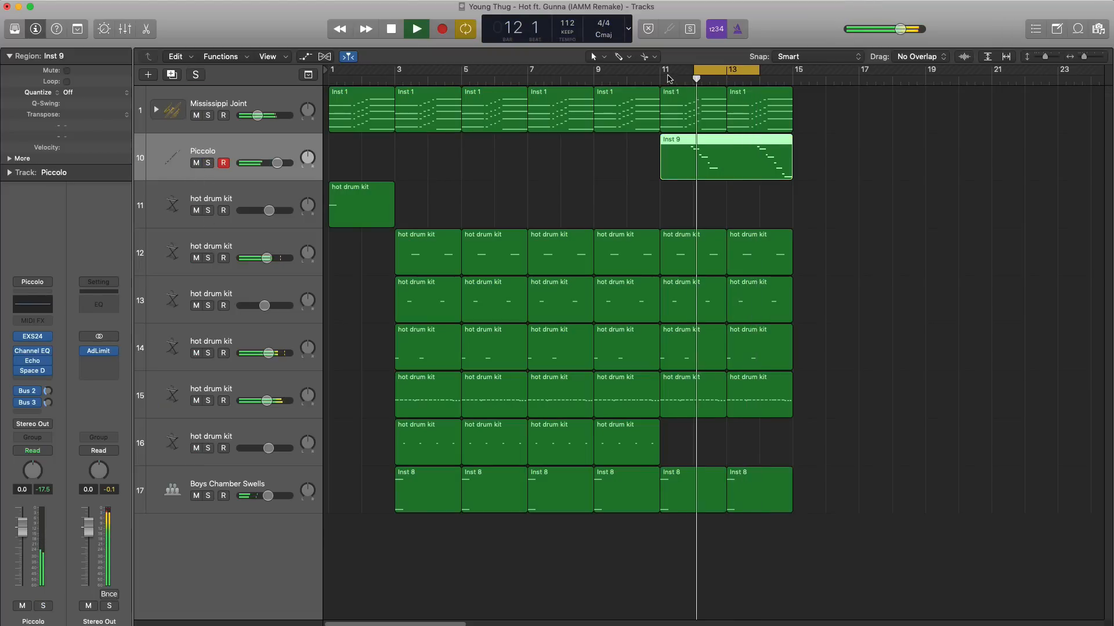
left_click(709, 76)
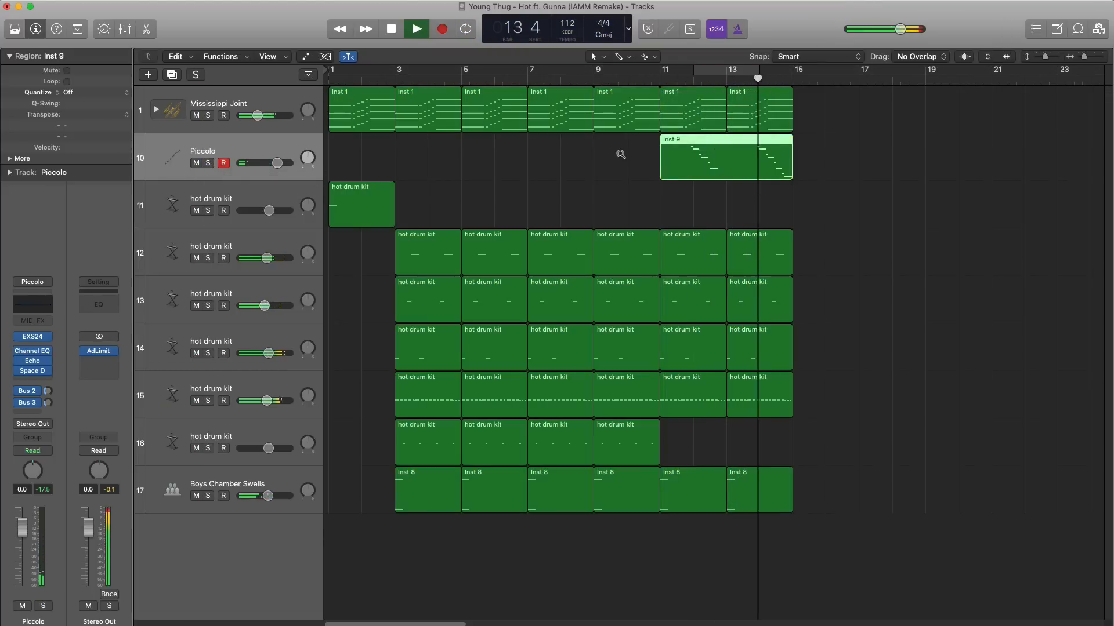
scroll(678, 196, "left", 1)
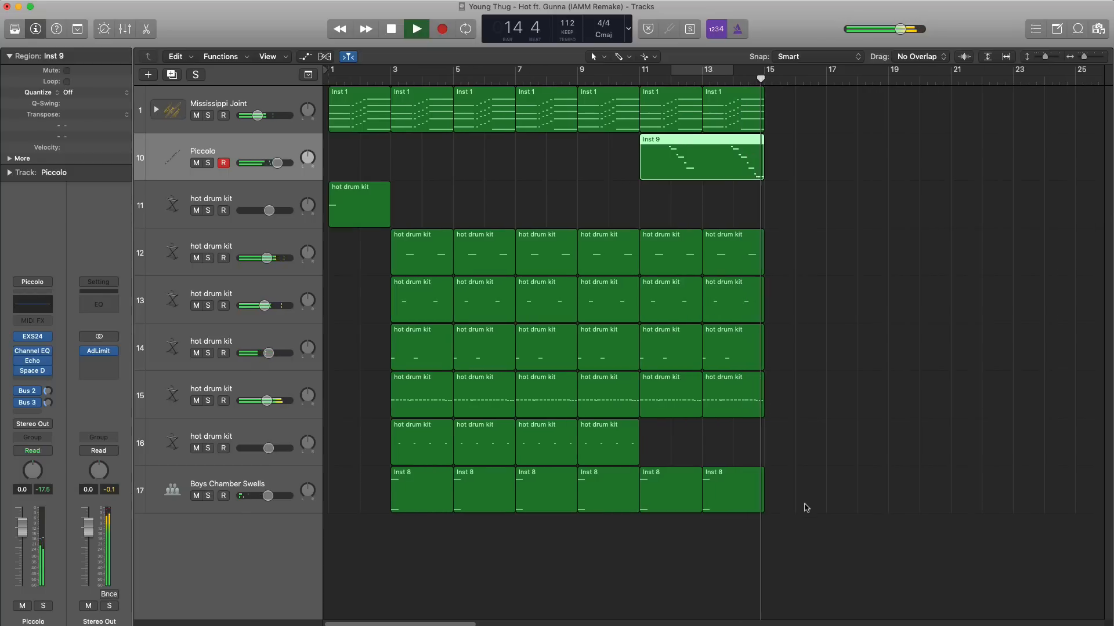
key("space")
Step: Select all regions between bars 11 and 15 and repeat them twice so the arrangement reaches bar 23
left_click_drag(809, 510, 659, 115)
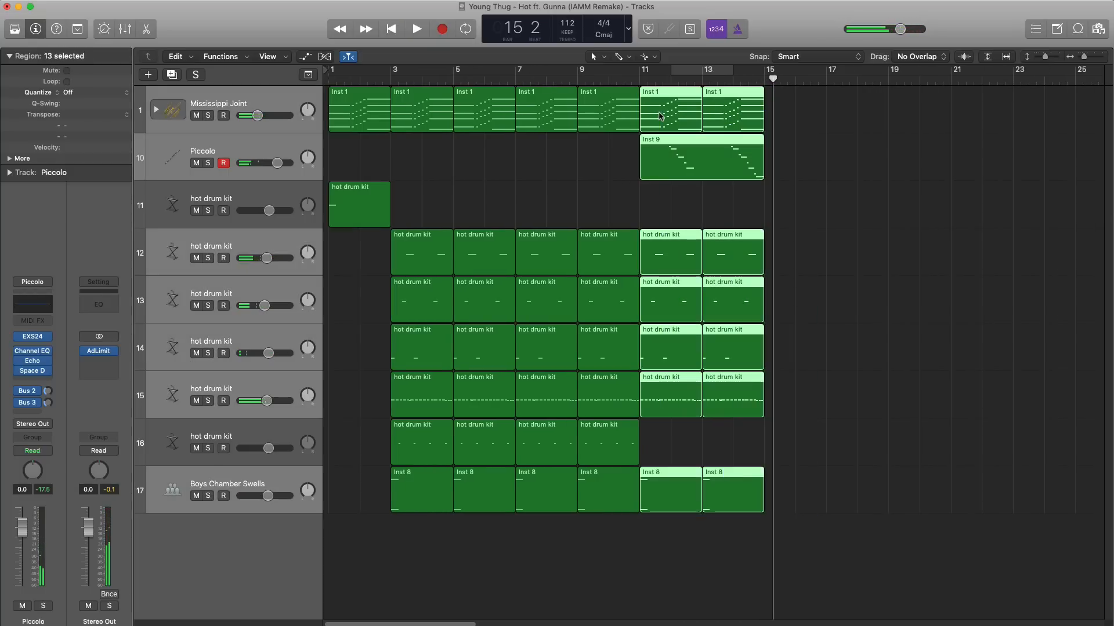
key("super+r")
scroll(833, 122, "down", 5)
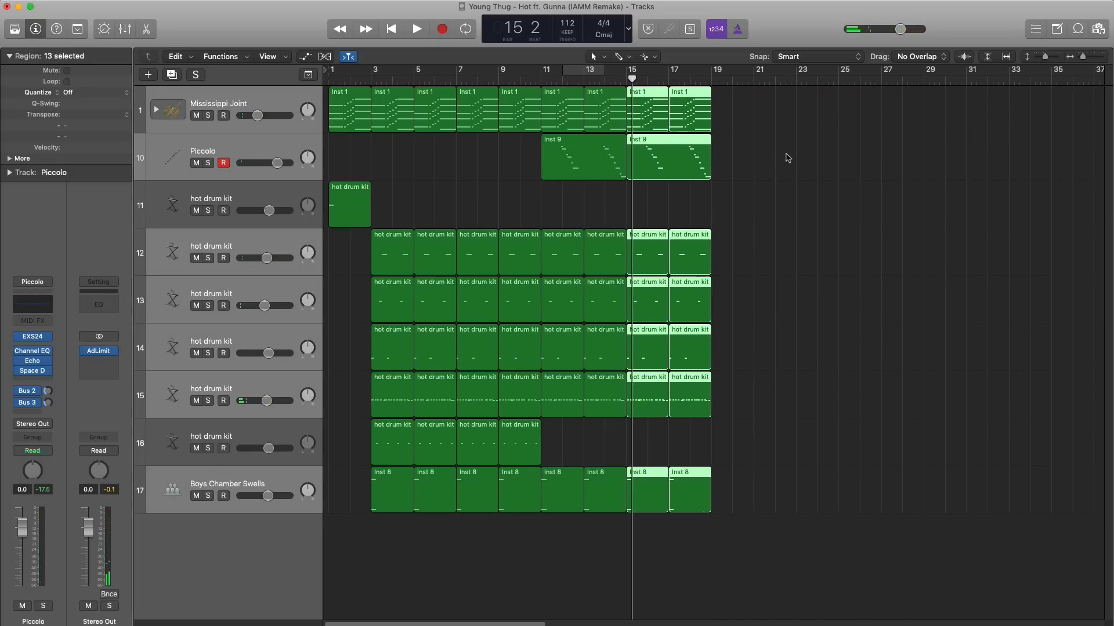
key("super+r")
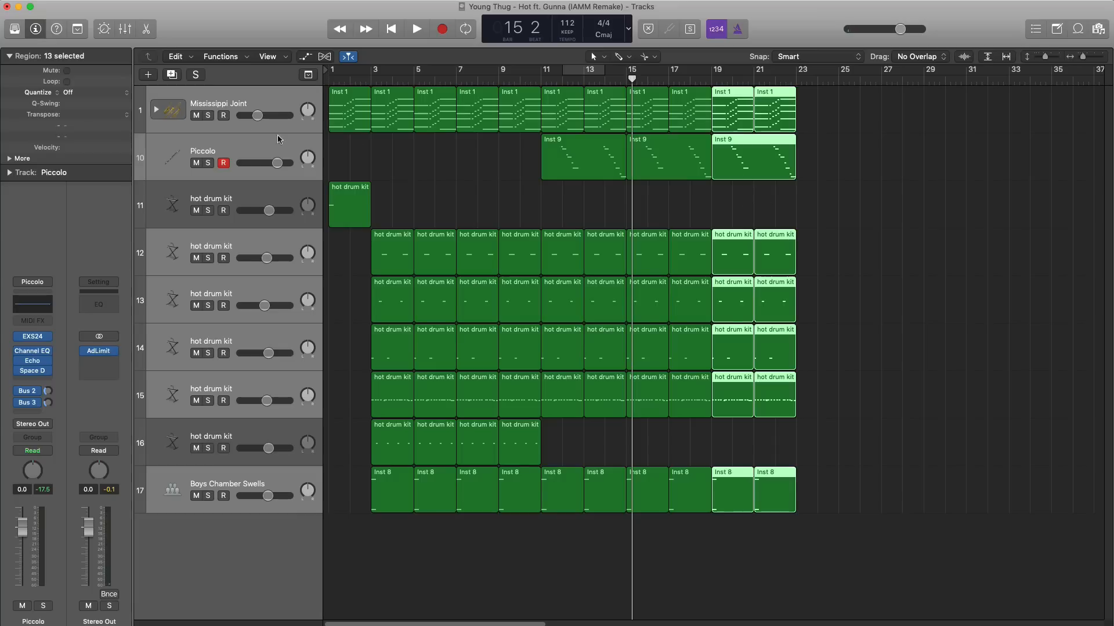
Step: Create a software instrument track below Piccolo and move the piccolo region at bar 19 onto it
left_click(189, 143)
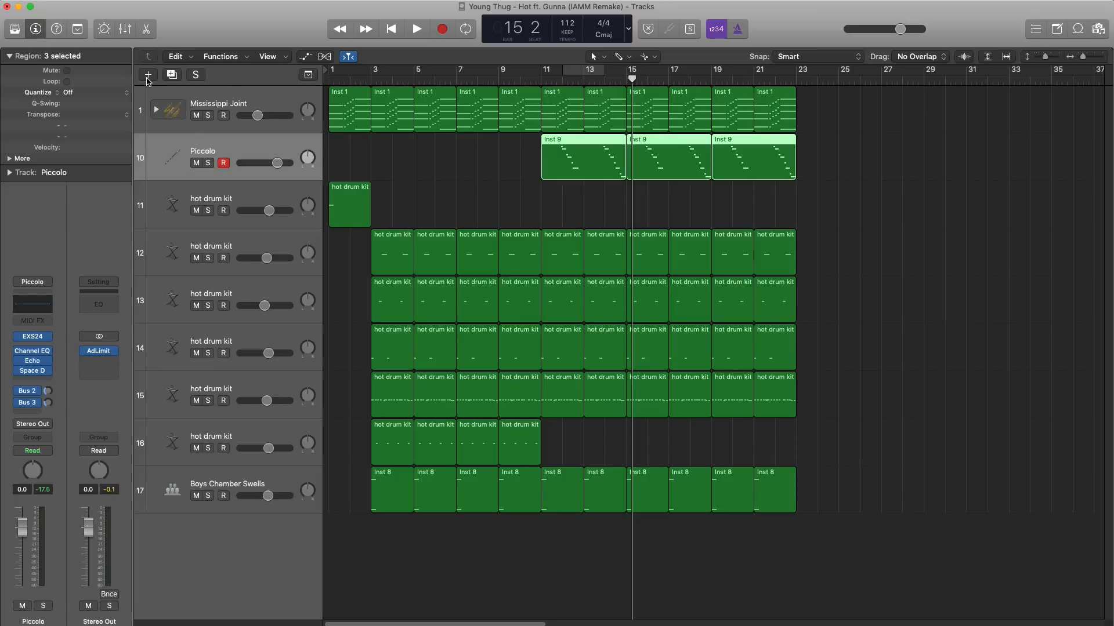
left_click(148, 78)
key("Return")
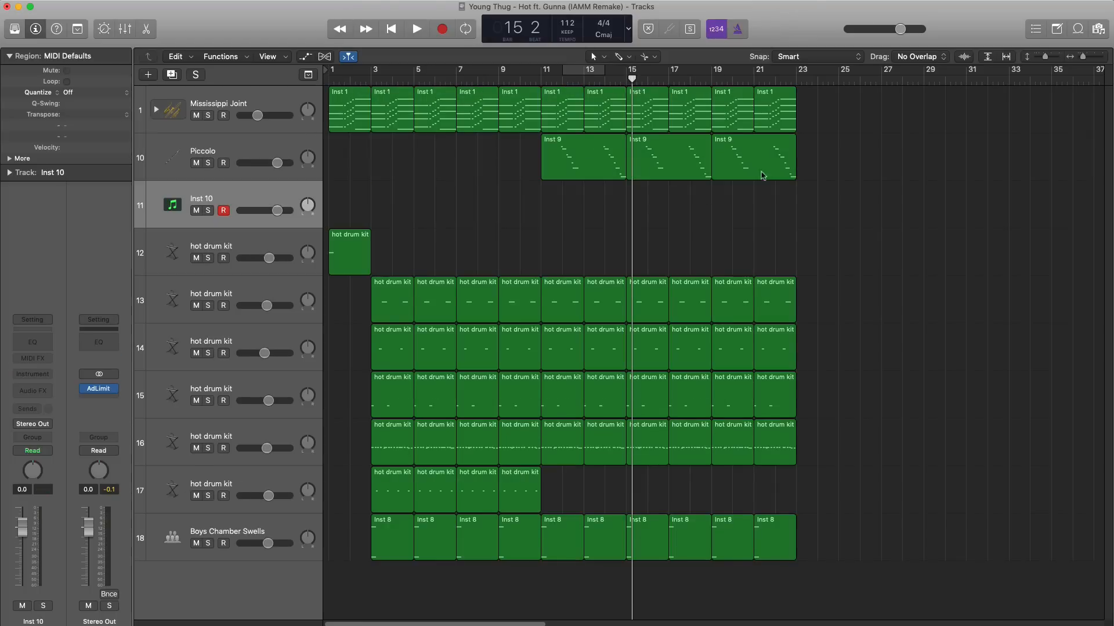
left_click_drag(739, 162, 745, 191)
Step: Set the cycle range to bars 19 to 23 and listen to that section
left_click_drag(710, 82, 796, 81)
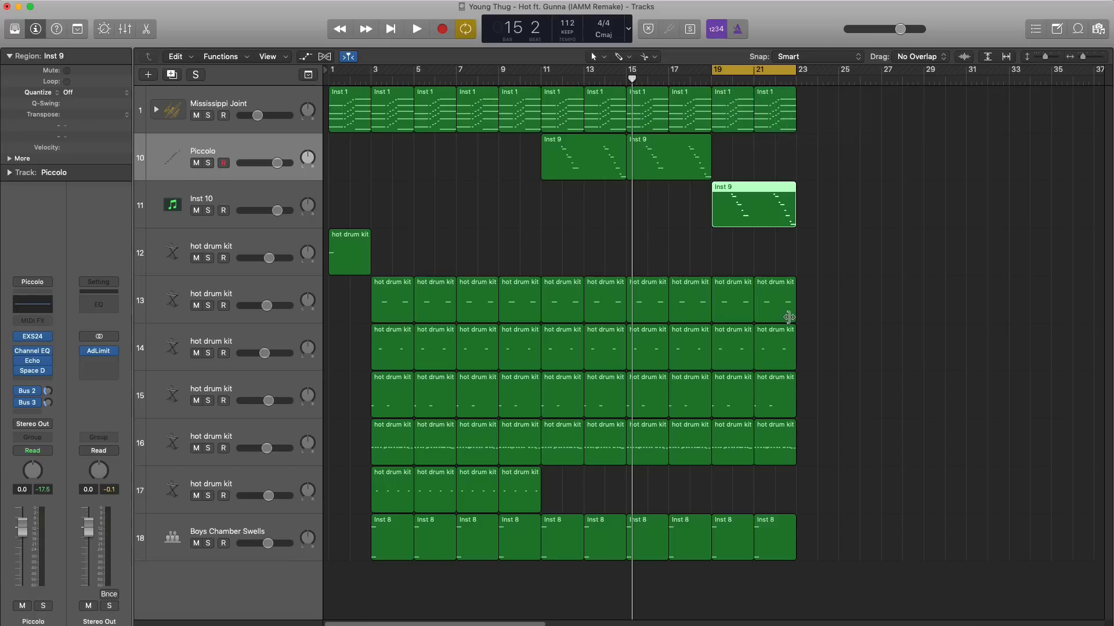
key("space")
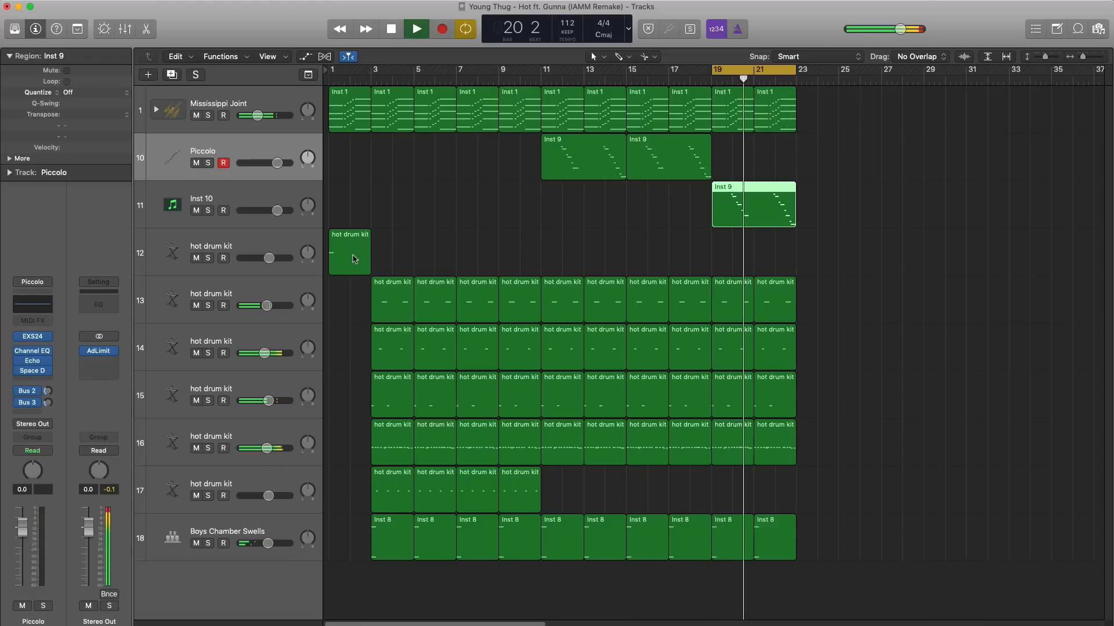
key("space")
Step: Assign the World Woodwinds sound Native American Flute from the Library to the new instrument track
left_click(250, 200)
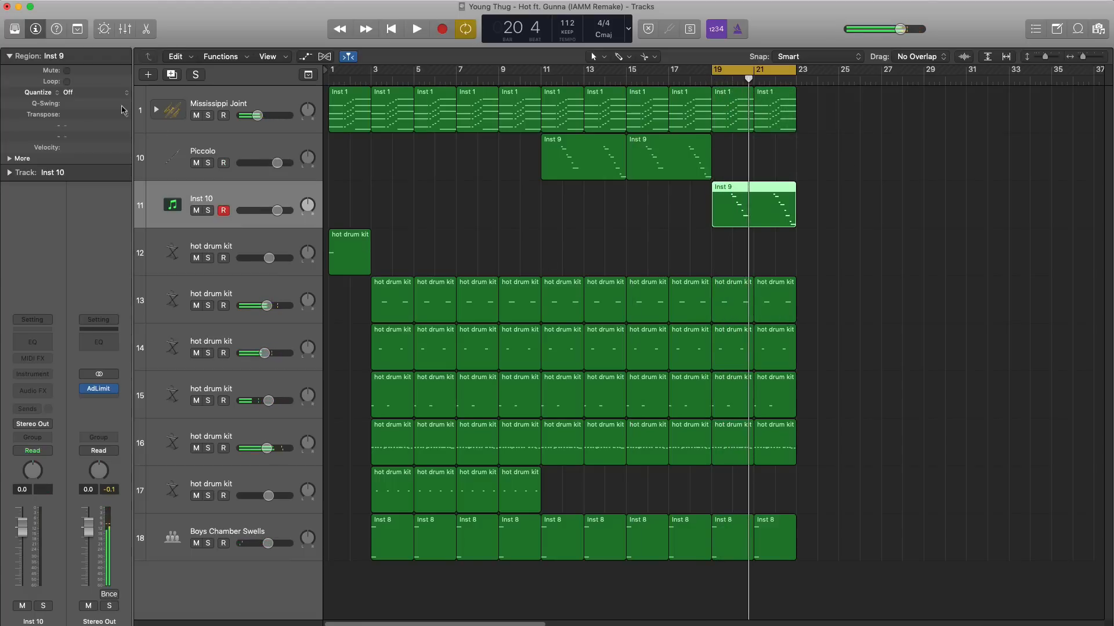
left_click(15, 29)
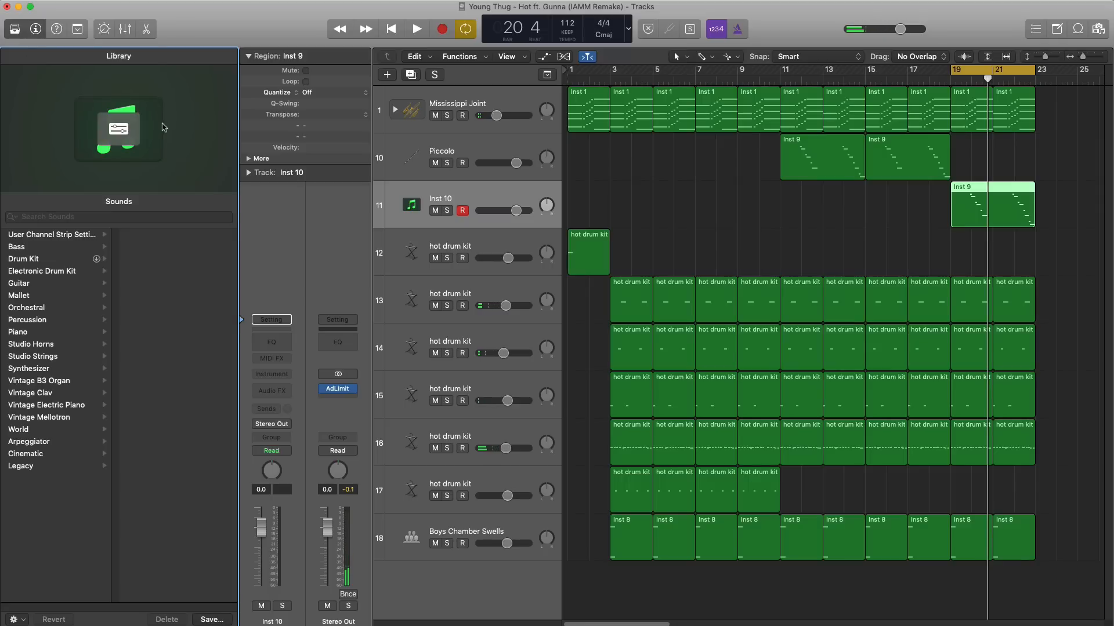
left_click(46, 430)
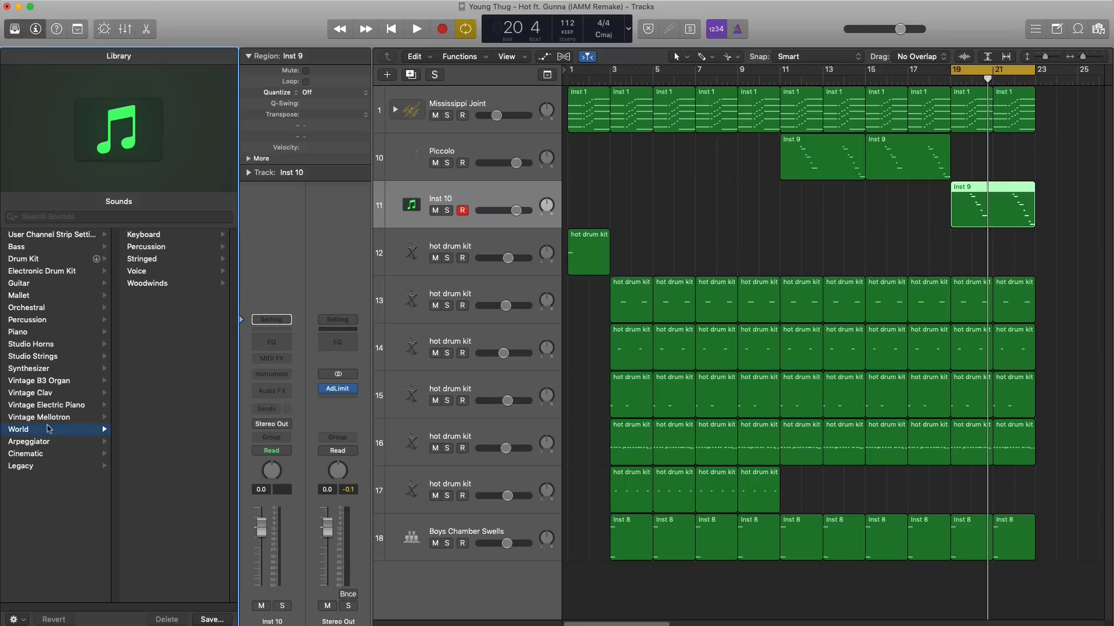
left_click(149, 284)
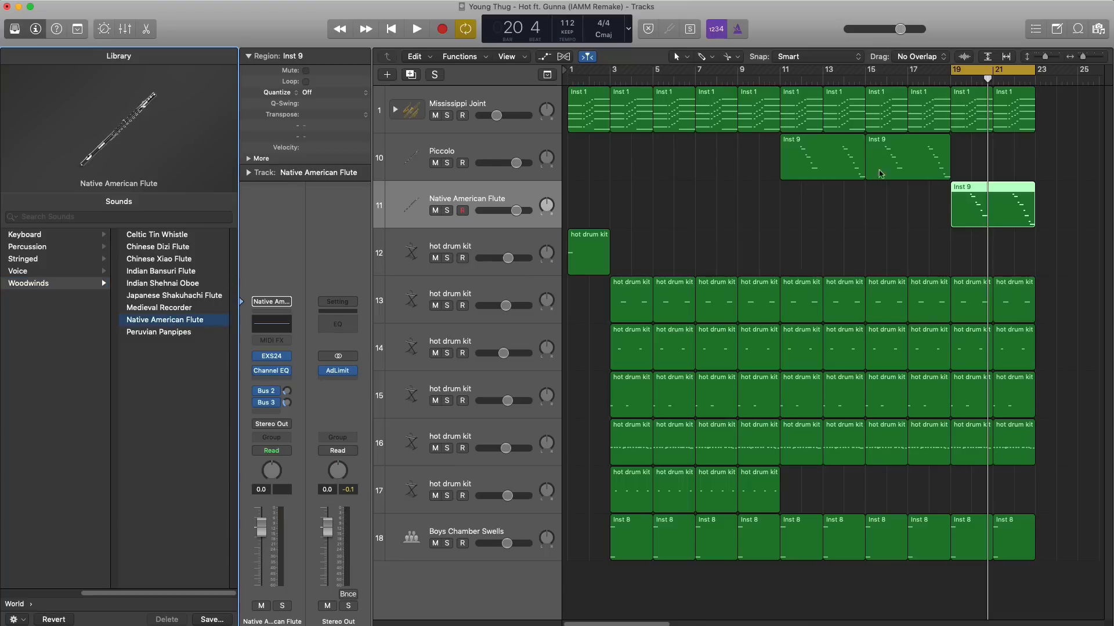
Step: Open the flute region in the Piano Roll, lengthen the first run's final A#2 note to six sixteenths, and play it back
double_click(984, 212)
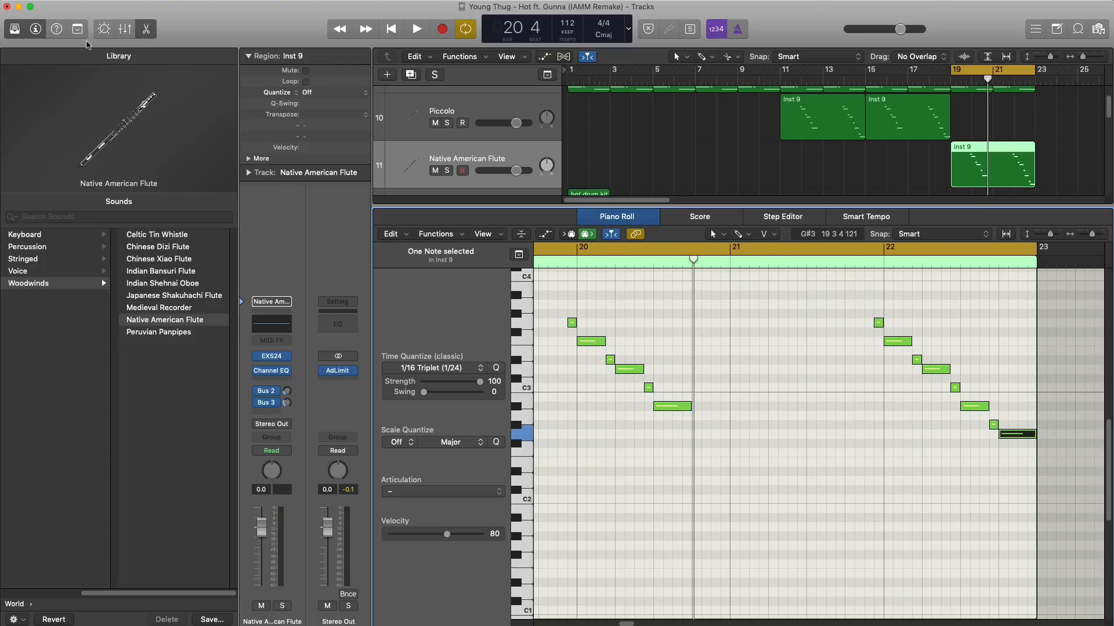
left_click(15, 34)
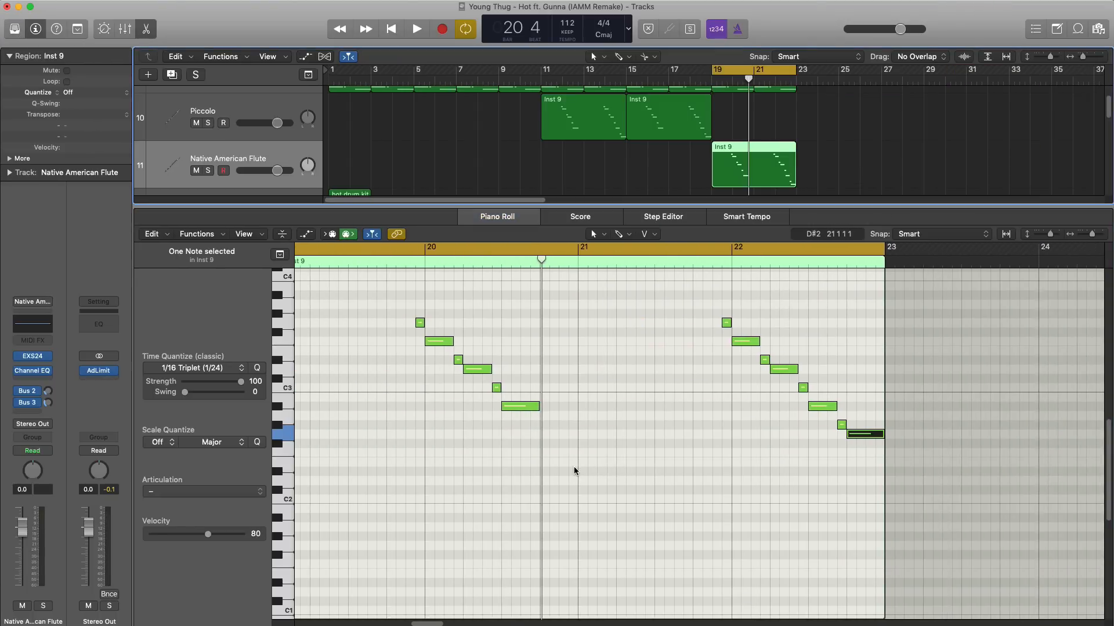
left_click_drag(398, 289, 982, 466)
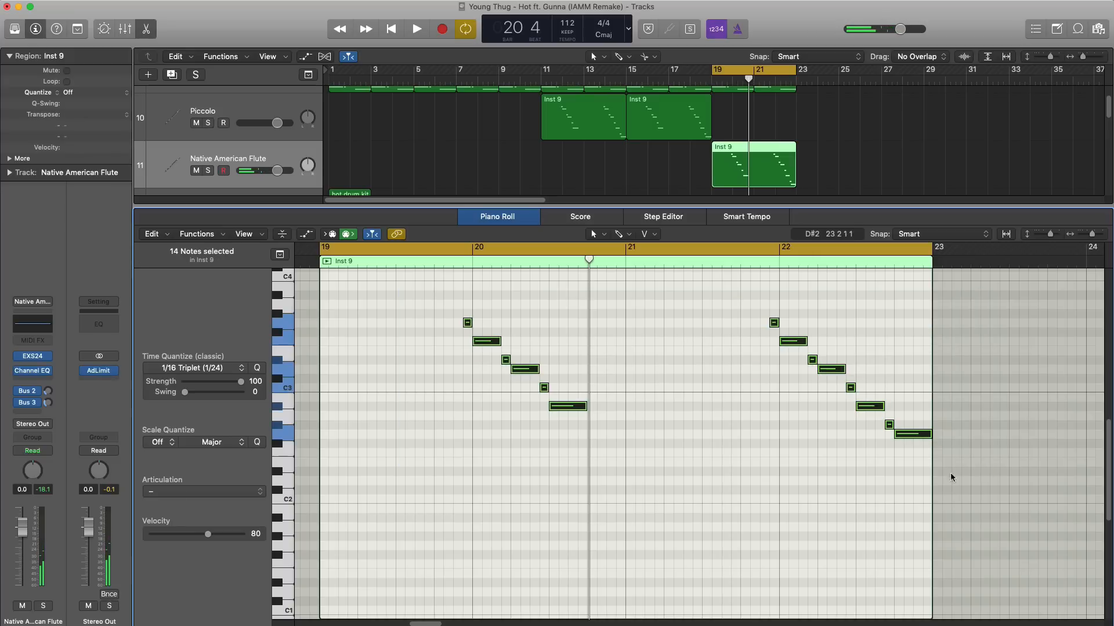
left_click(632, 440)
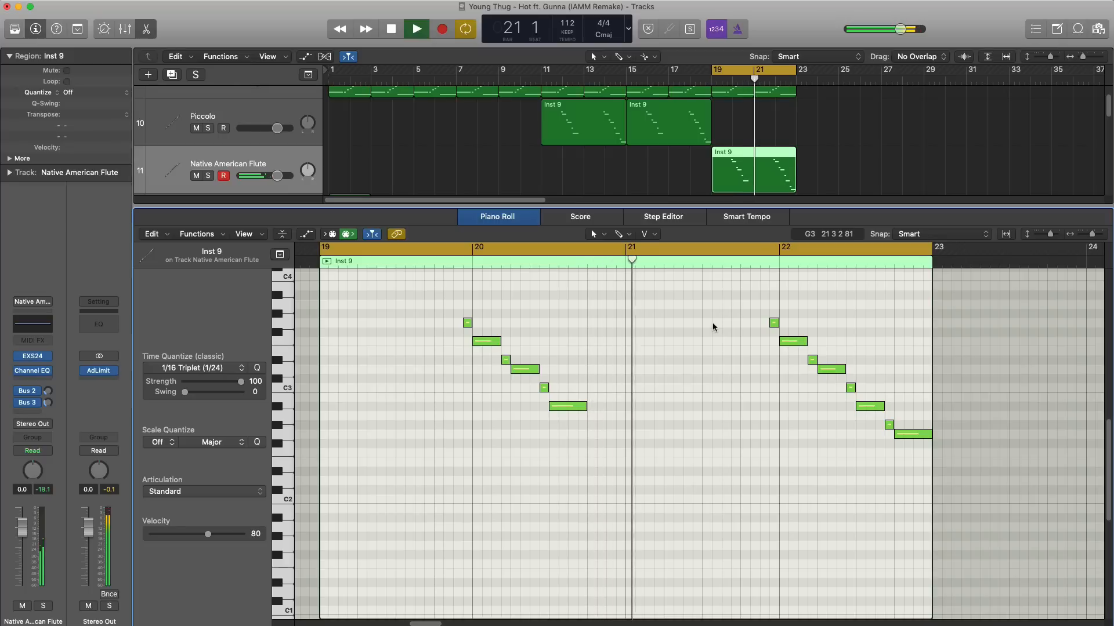
key("space")
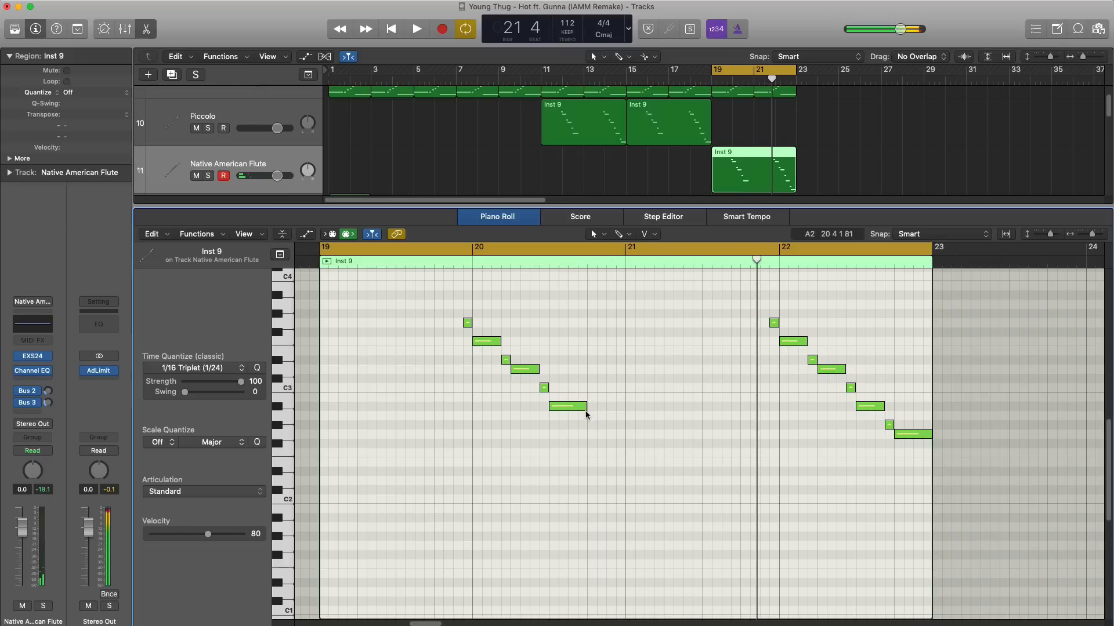
left_click_drag(584, 411, 605, 408)
key("space")
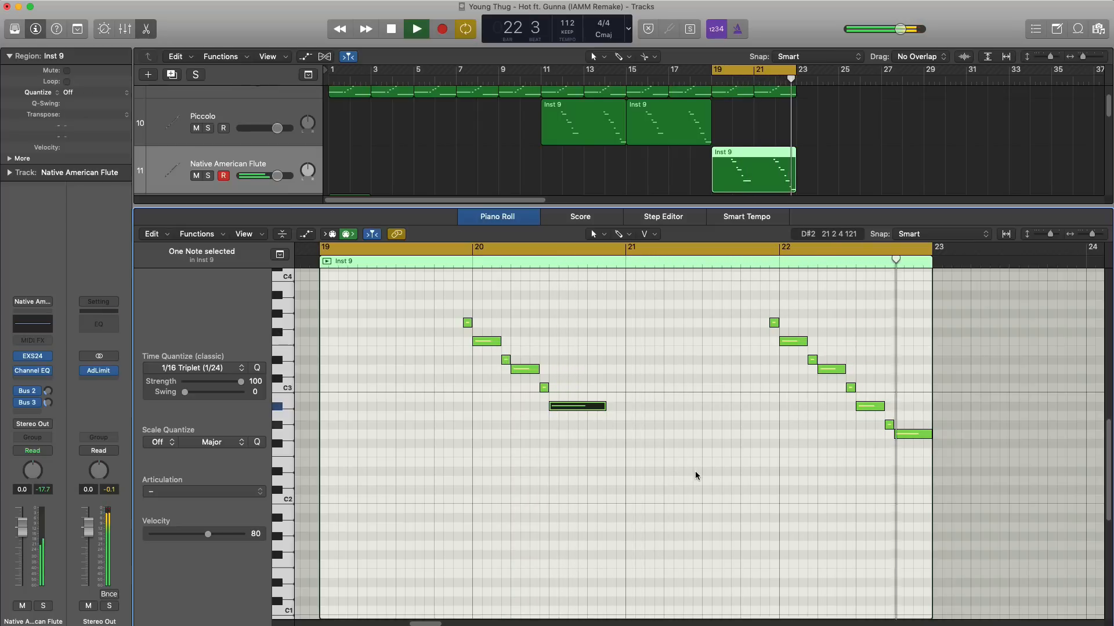
Step: Transpose the last two notes of the flute's second run up one octave and play the section back
key("space")
left_click(919, 460)
left_click_drag(889, 428, 889, 428)
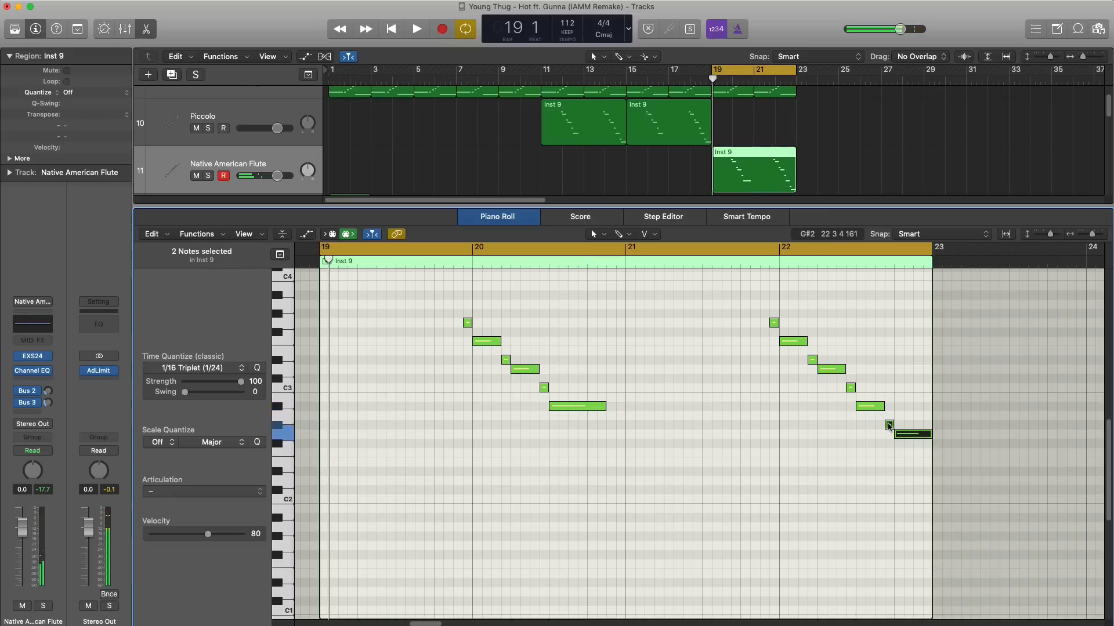
key("alt+shift+Up")
key("space")
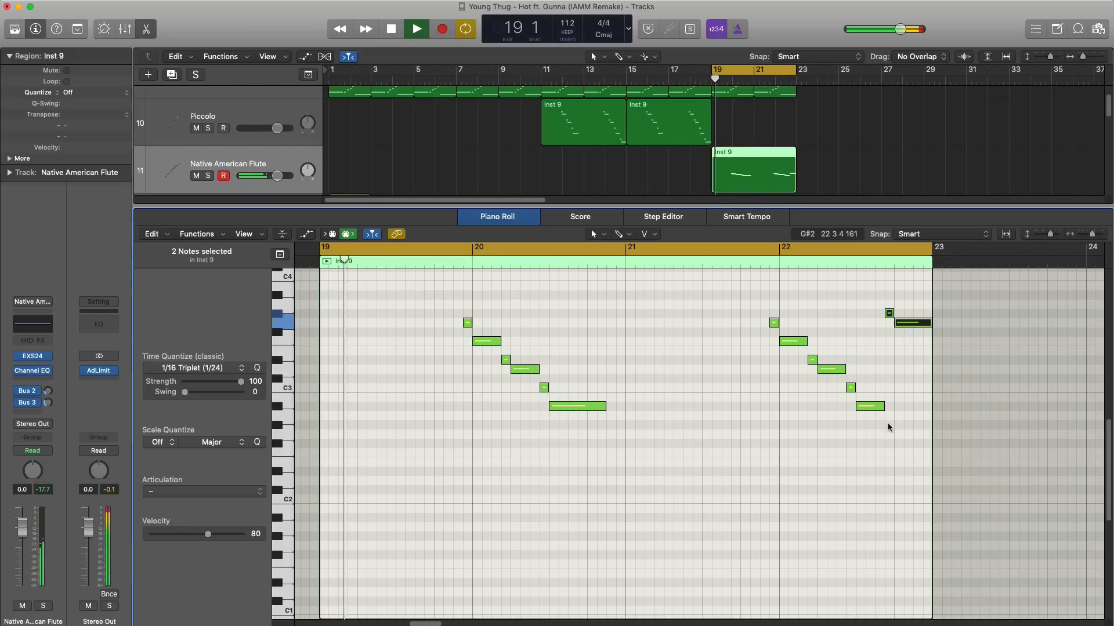
key("p")
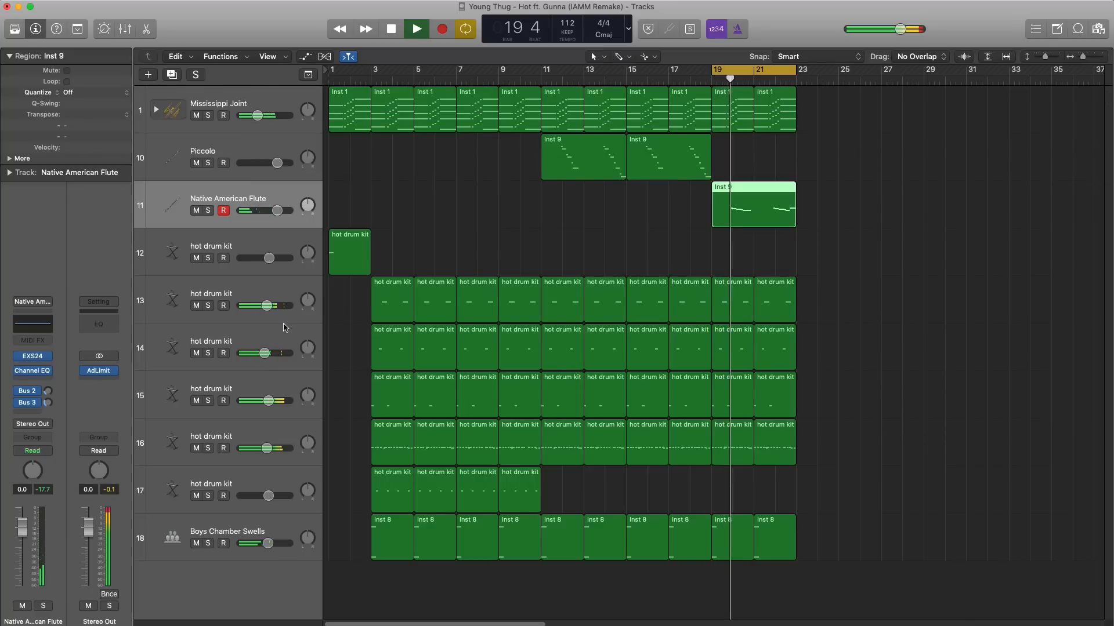
Step: Copy the Echo and Space Designer effects from the Piccolo channel to the Native American Flute channel and listen to the result
key("space")
left_click(39, 380)
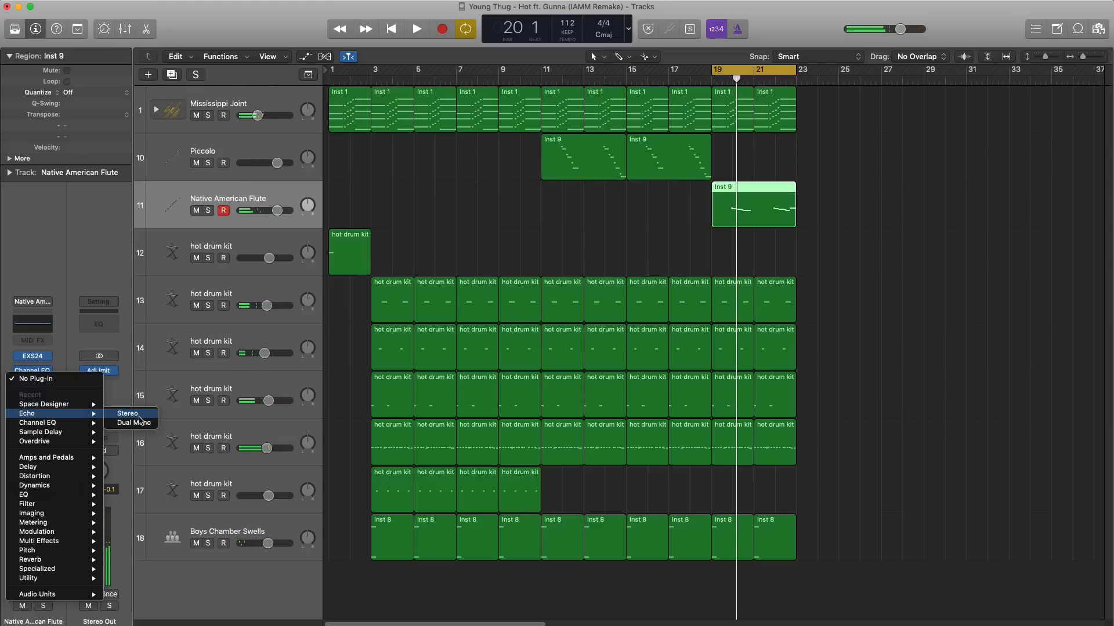
left_click(370, 254)
key("x")
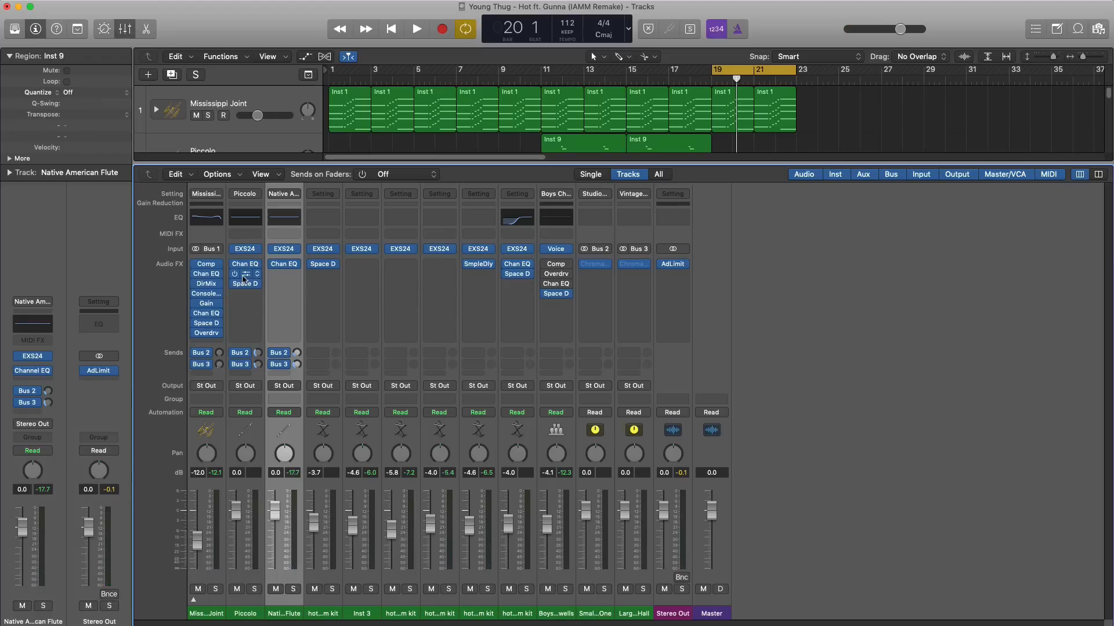
left_click_drag(266, 278, 279, 286)
key("space")
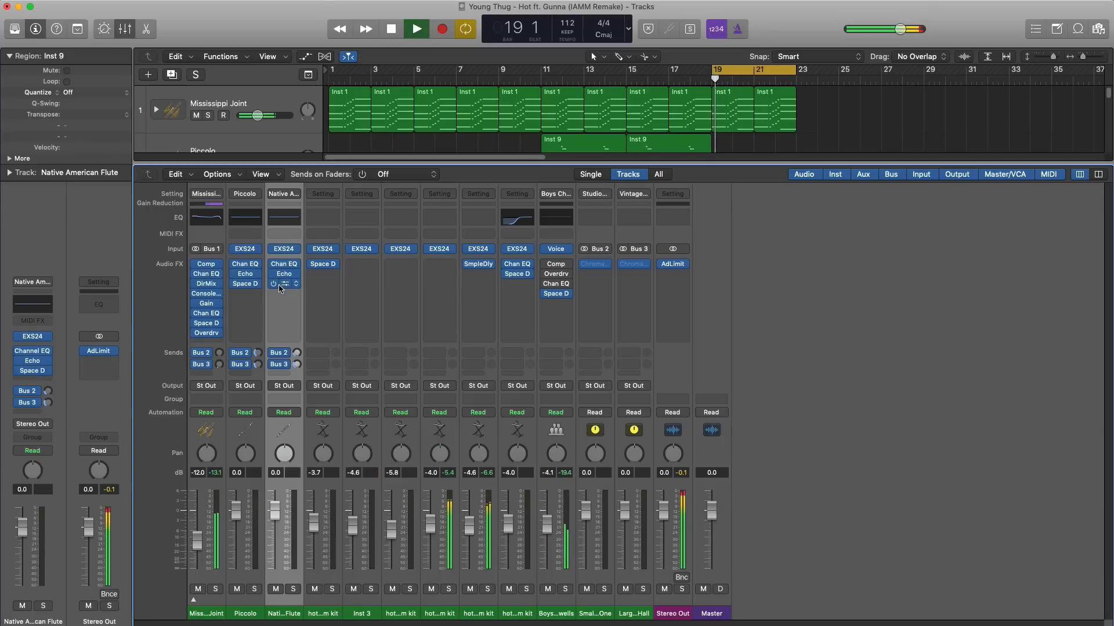
key("x")
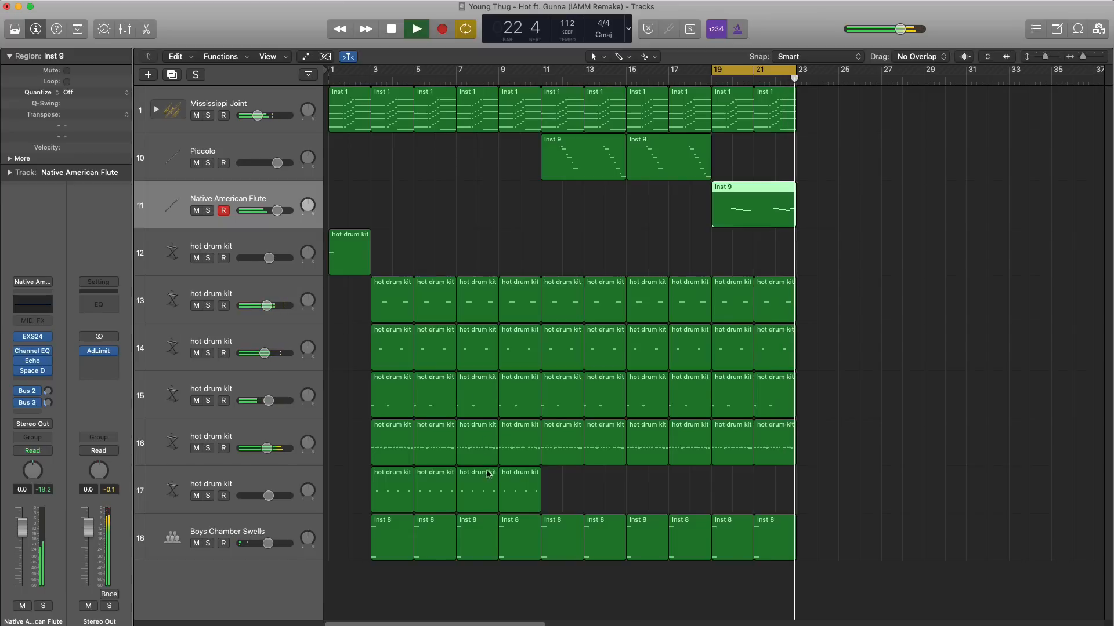
key("space")
Step: Extend the arrangement to bar 31 with copies of the Mississippi Joint, drum and Boys Chamber Swells regions, and repeat the flute region at bar 23
left_click_drag(527, 580, 804, 102)
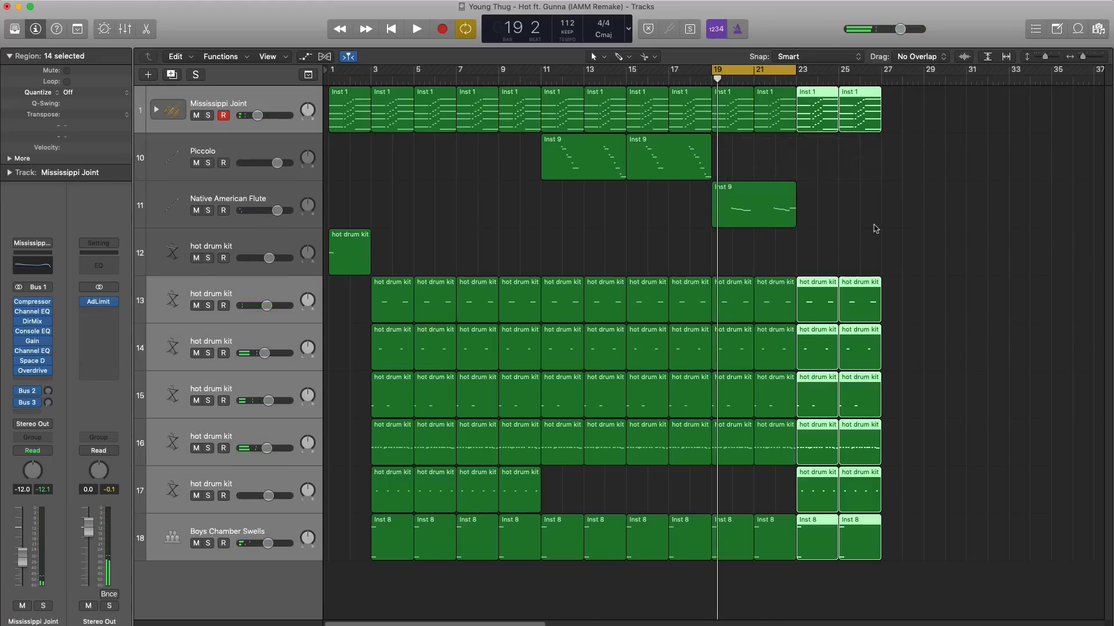
left_click(811, 167)
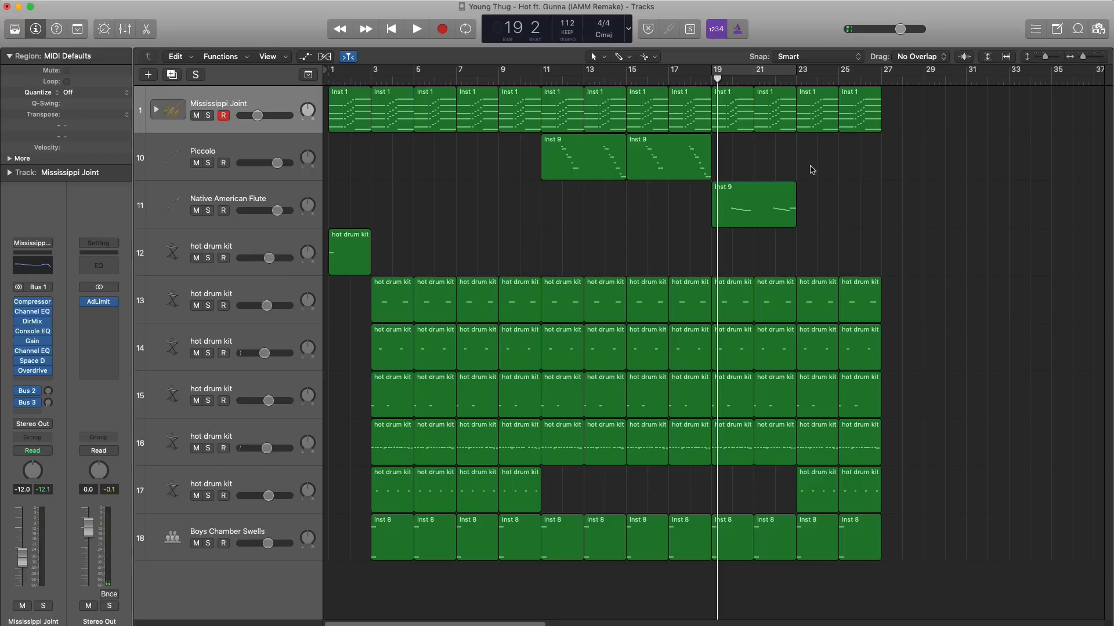
key("Return")
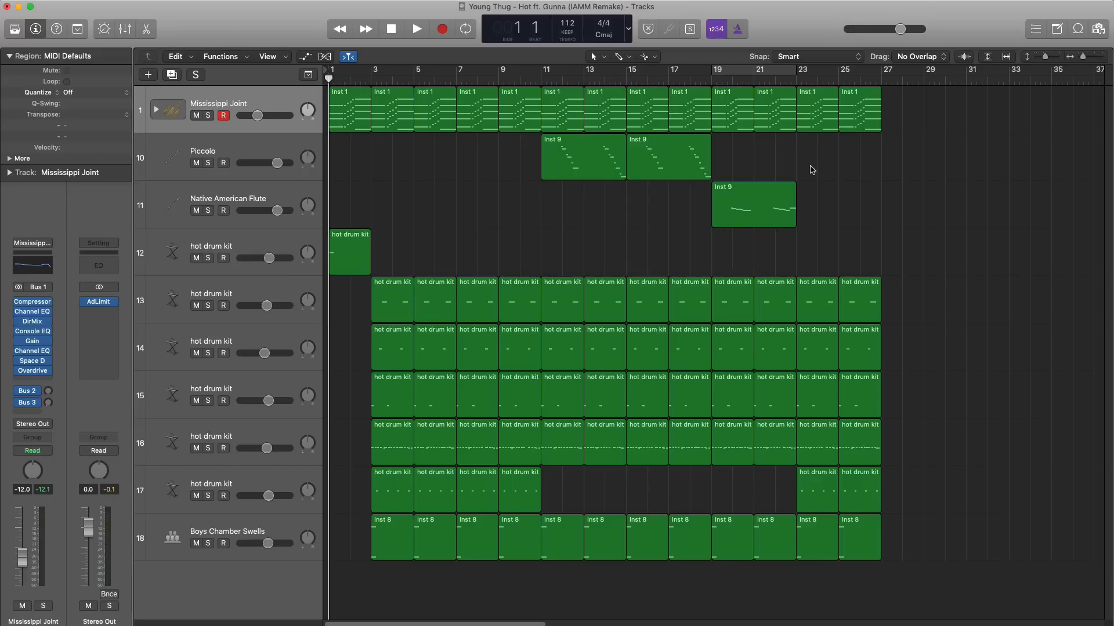
scroll(654, 201, "down", 3)
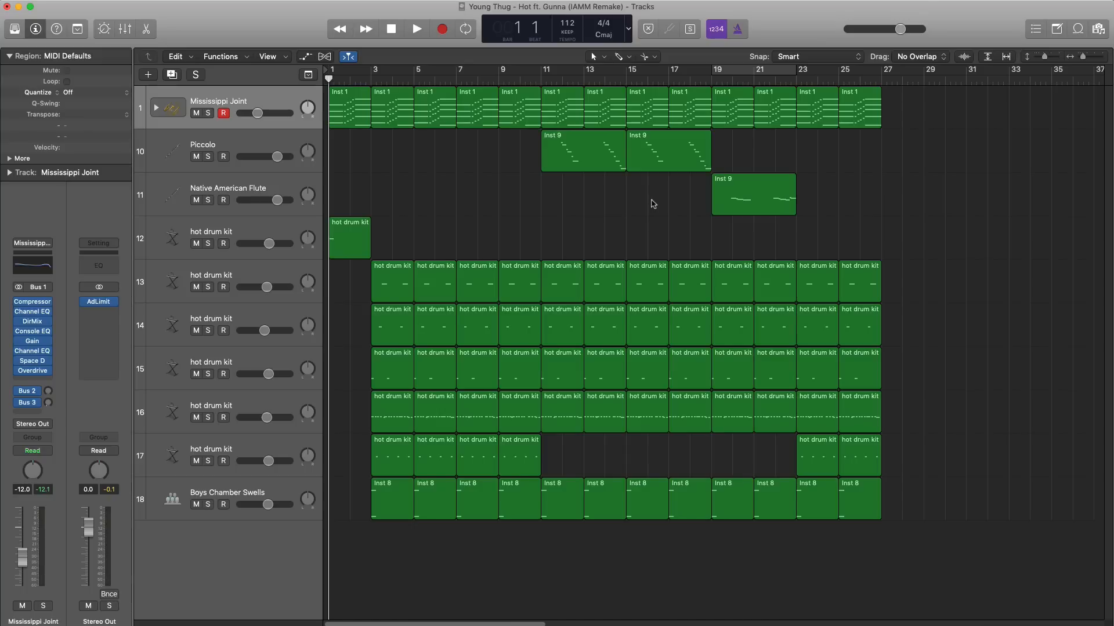
key("space")
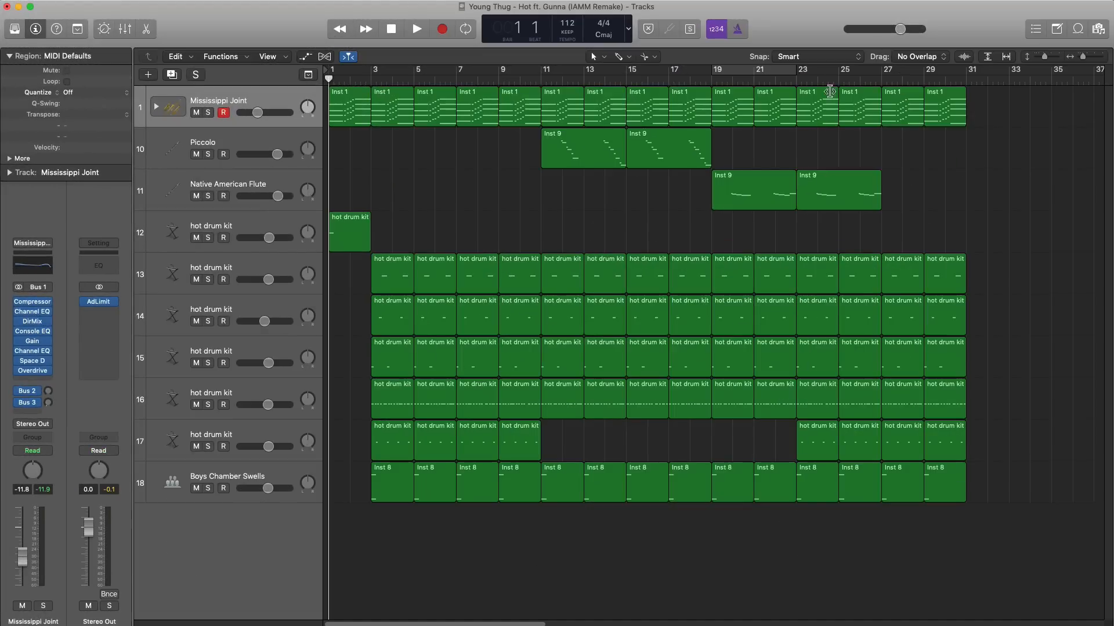
Step: Delete the copied hot drum kit regions on track 17 between bars 23 and 31
left_click(820, 437)
key("Delete")
key("Delete")
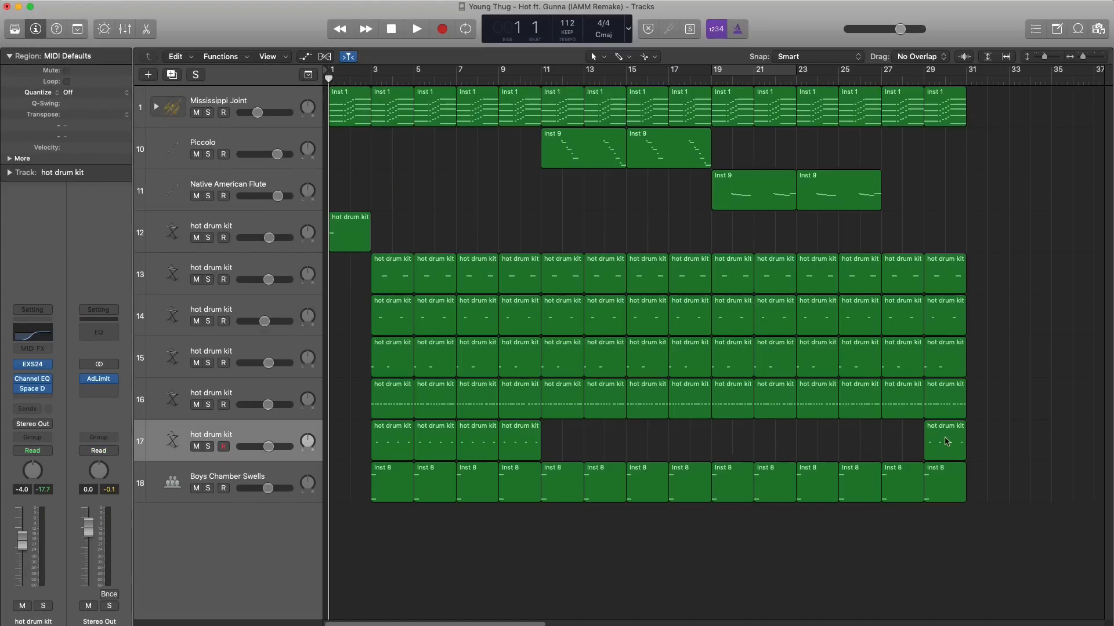
left_click(945, 442)
key("Delete")
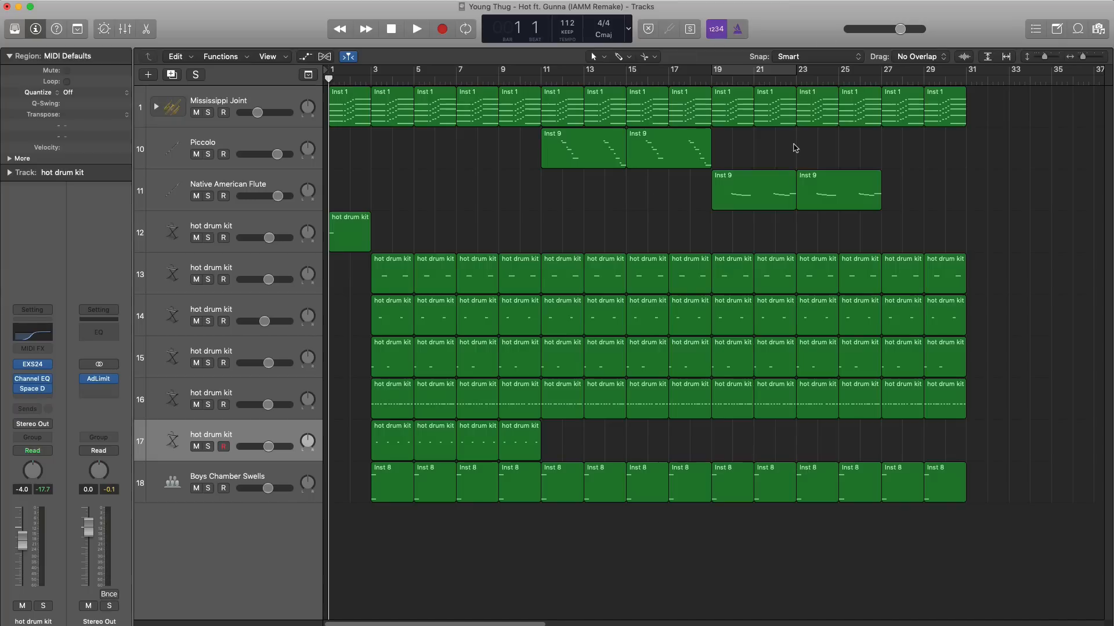
Step: Play the whole arrangement from bar 1 past its end at bar 31 and return the playhead to the beginning
key("space")
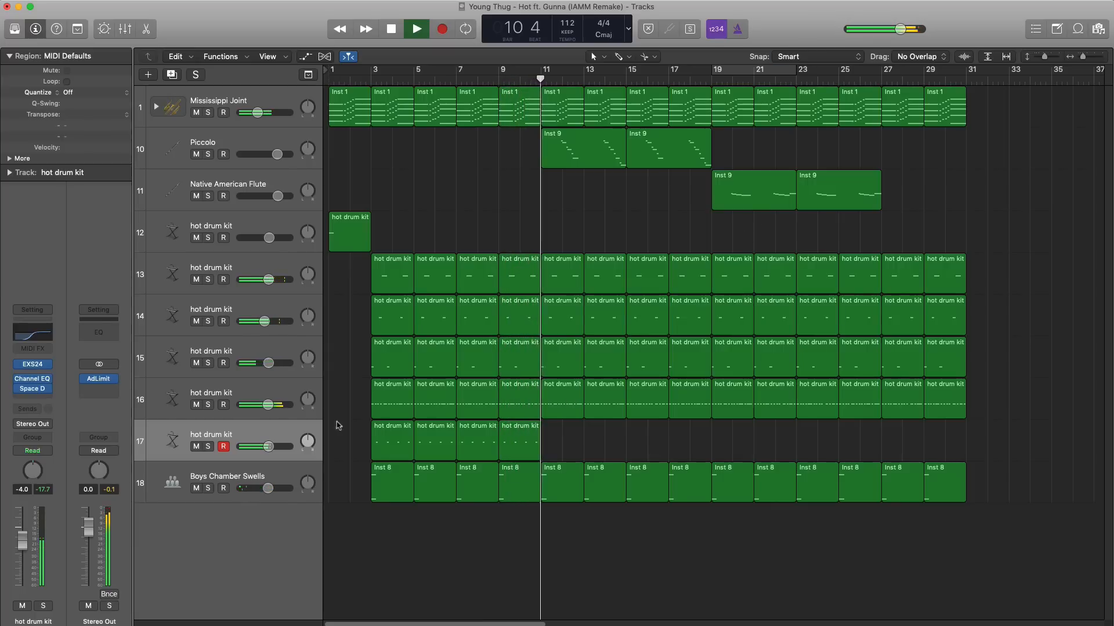
left_click_drag(267, 405, 268, 405)
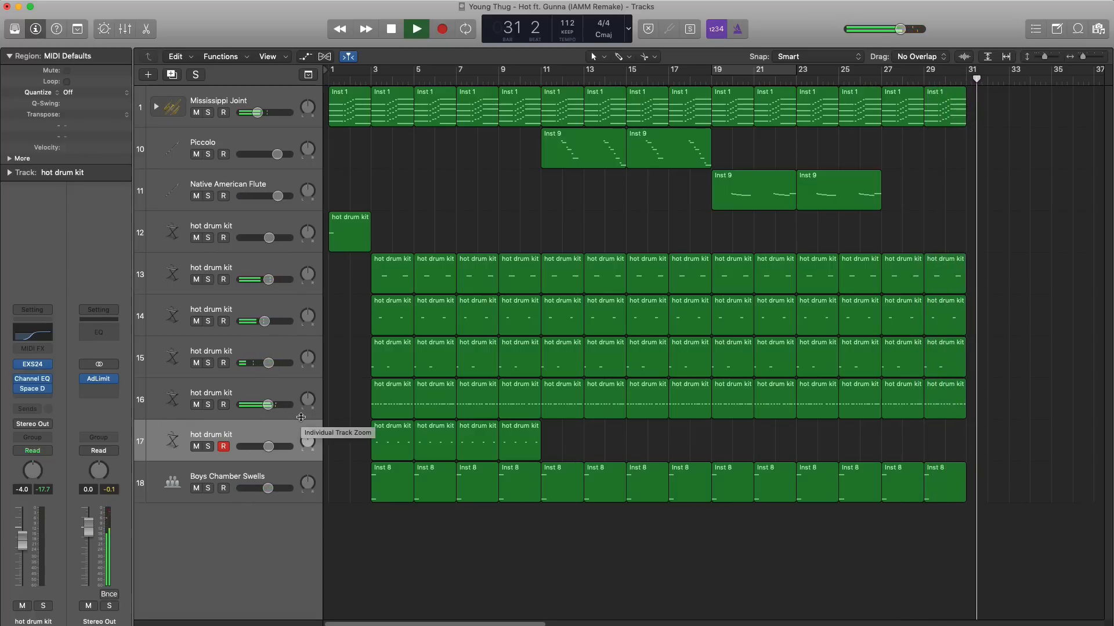
key("space")
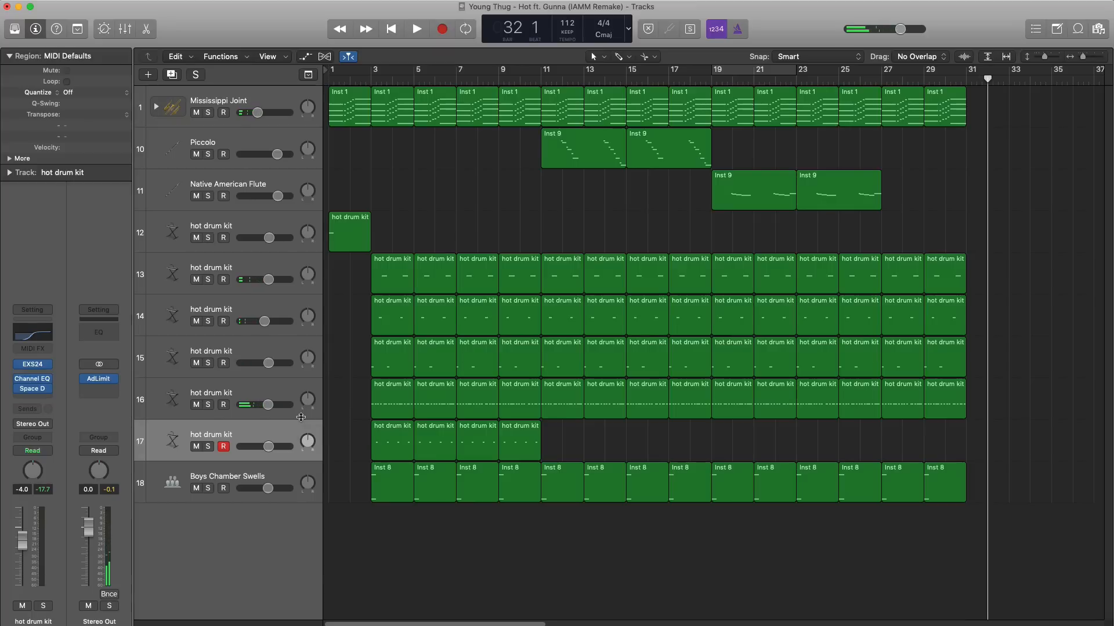
key("Return")
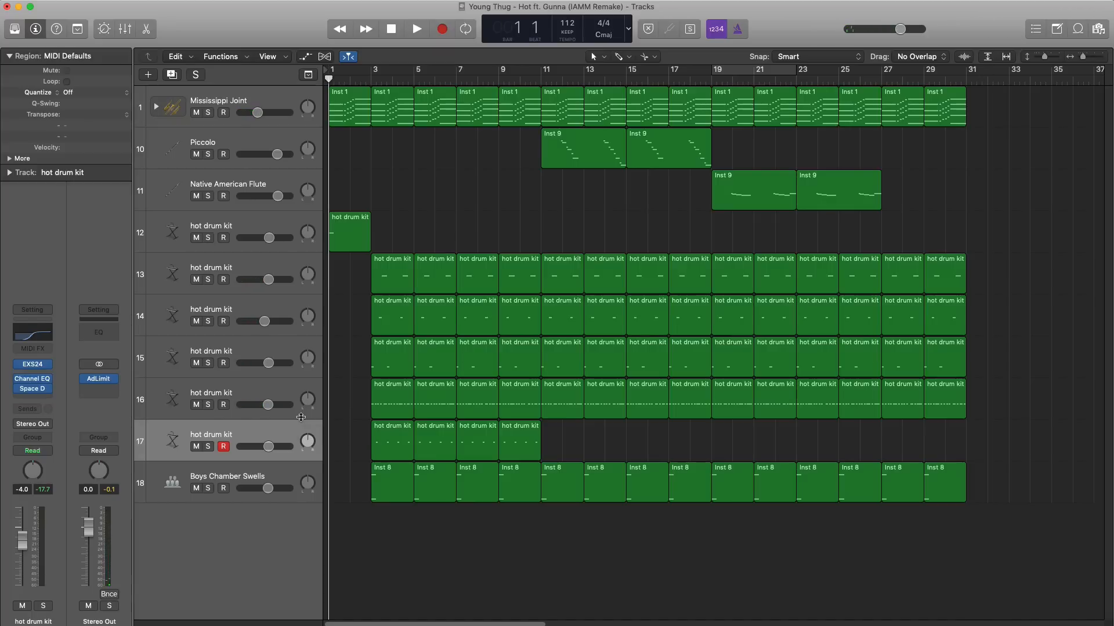